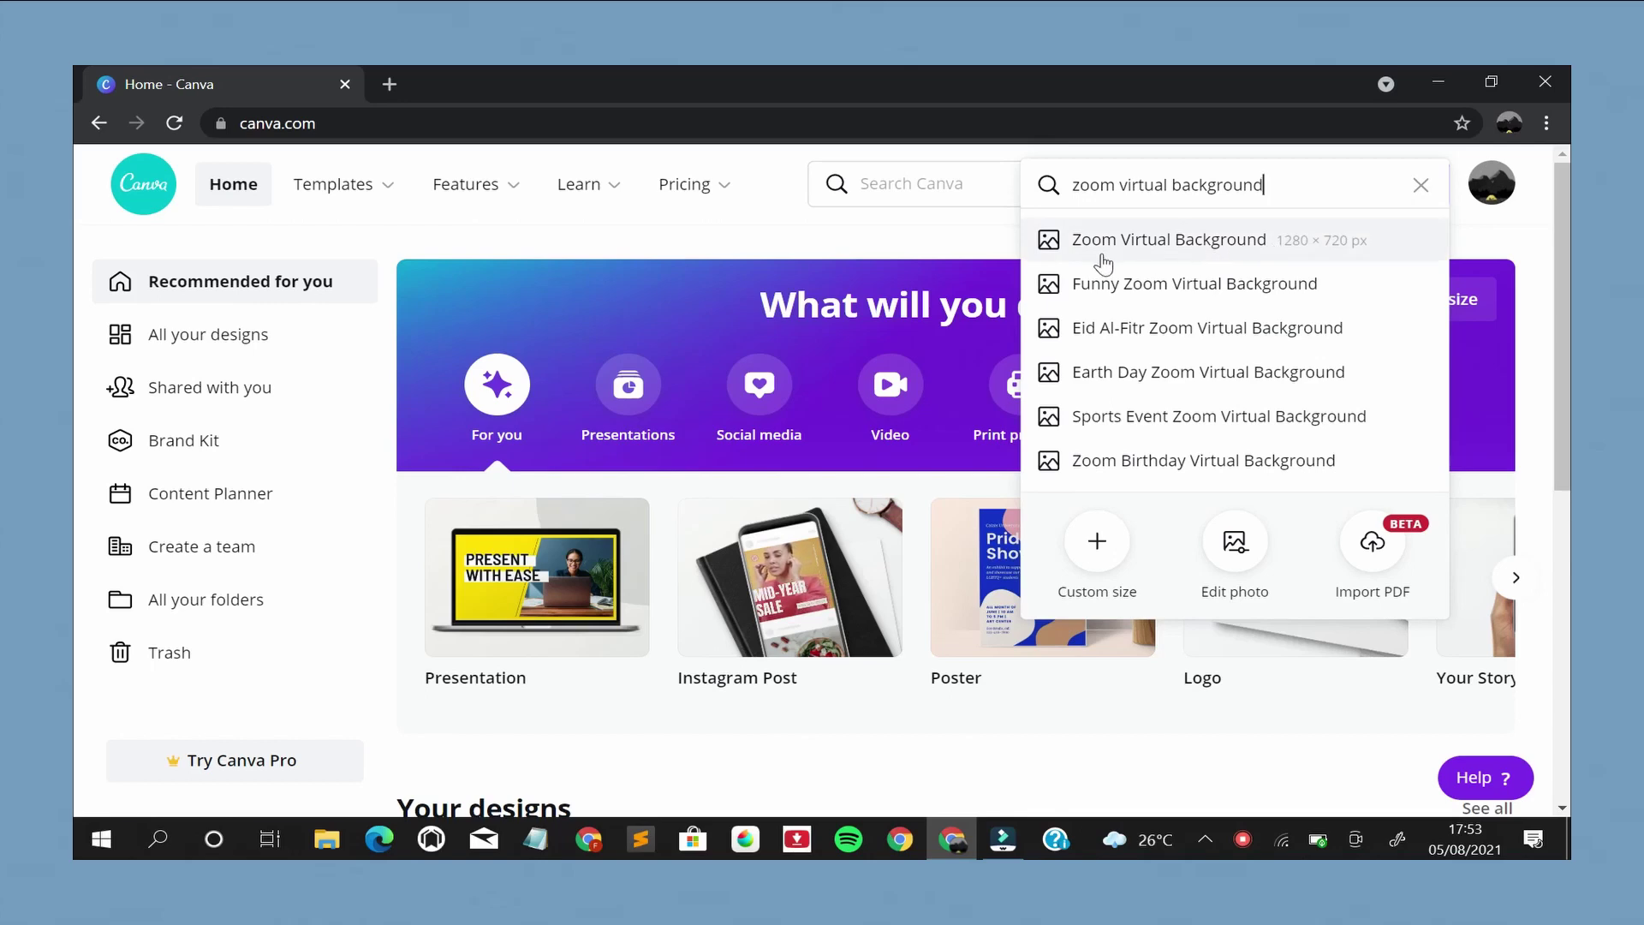
# Create a 1280 × 720 px Zoom Virtual Background design and fill its page with the beige found by a color search for "beige"
pyautogui.click(1111, 254)
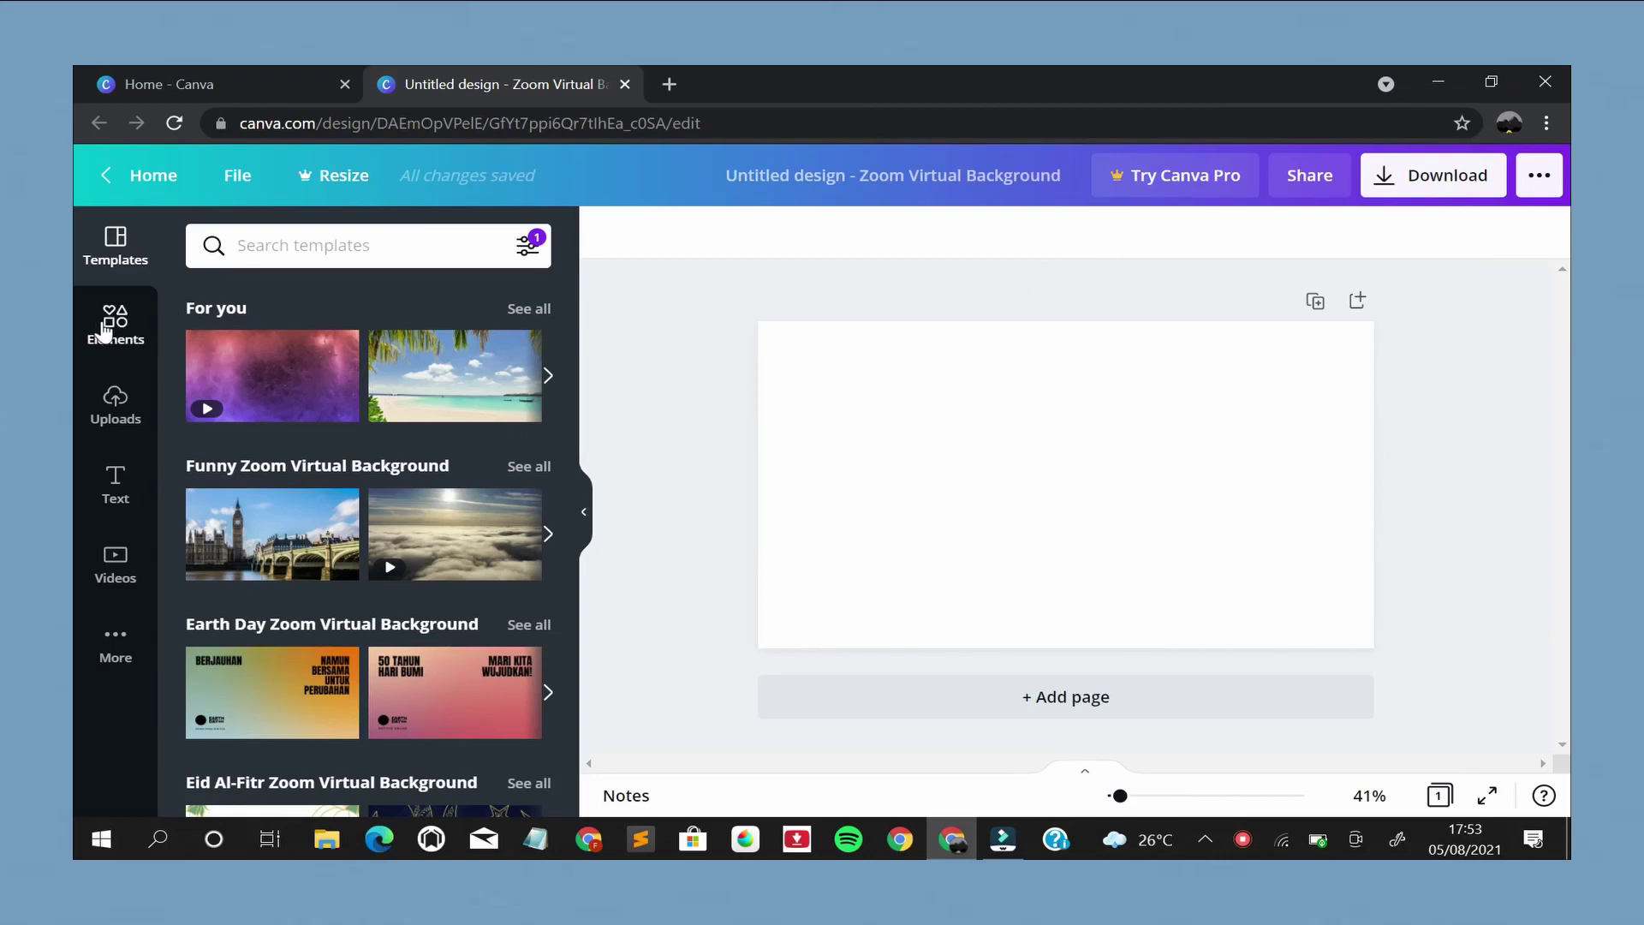
pyautogui.click(930, 463)
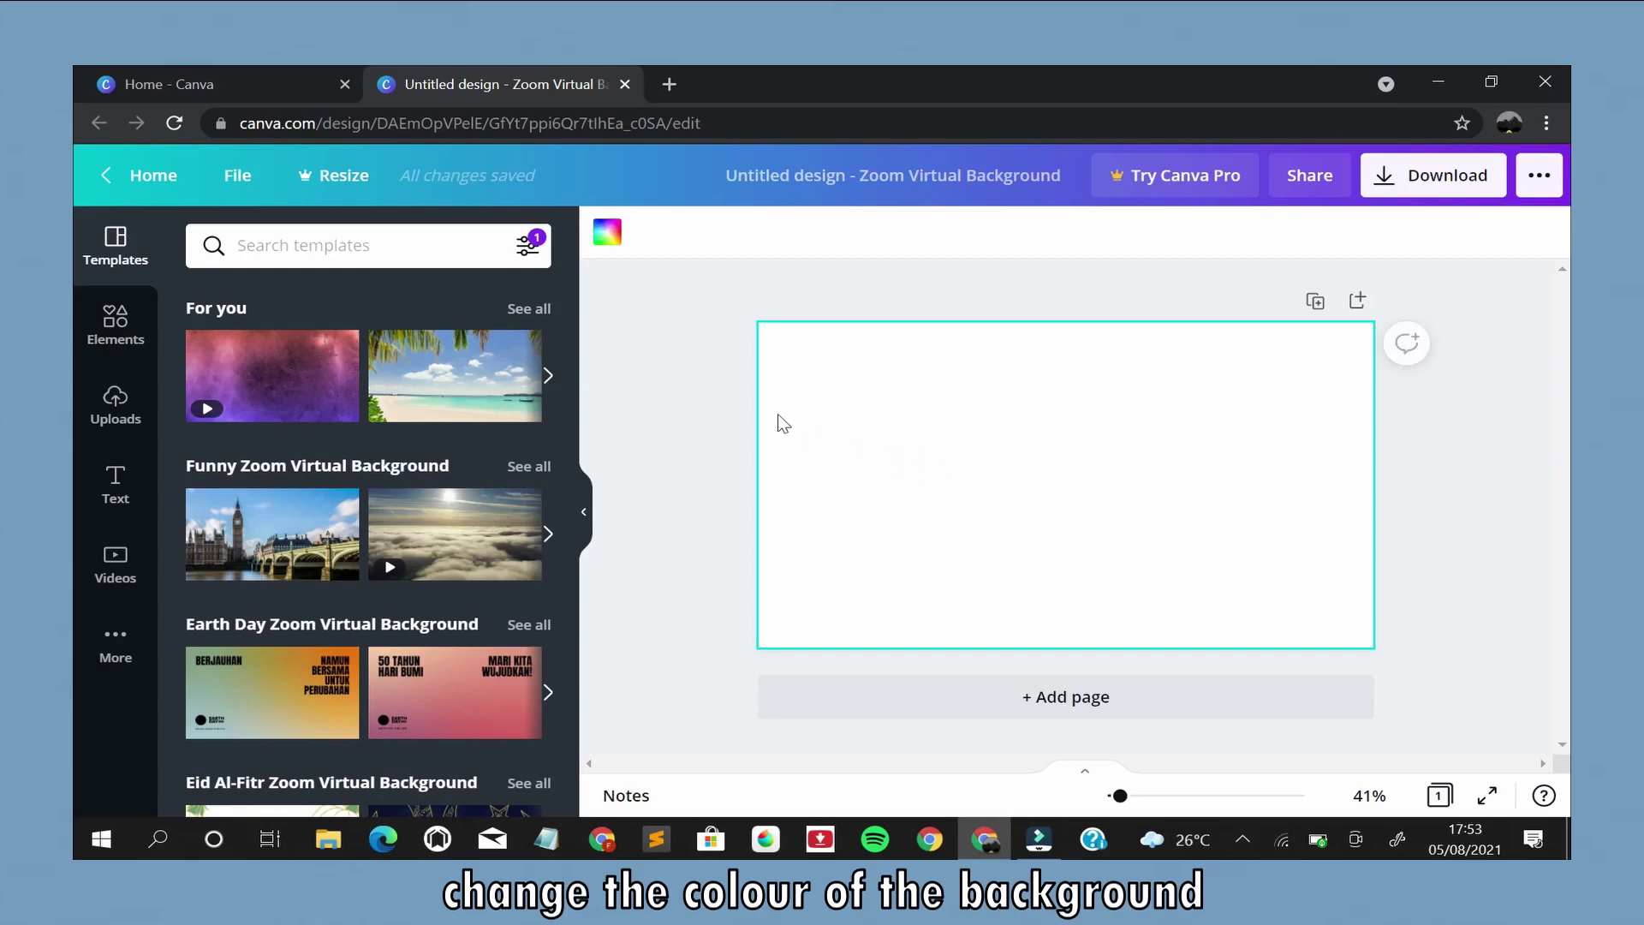
pyautogui.click(613, 247)
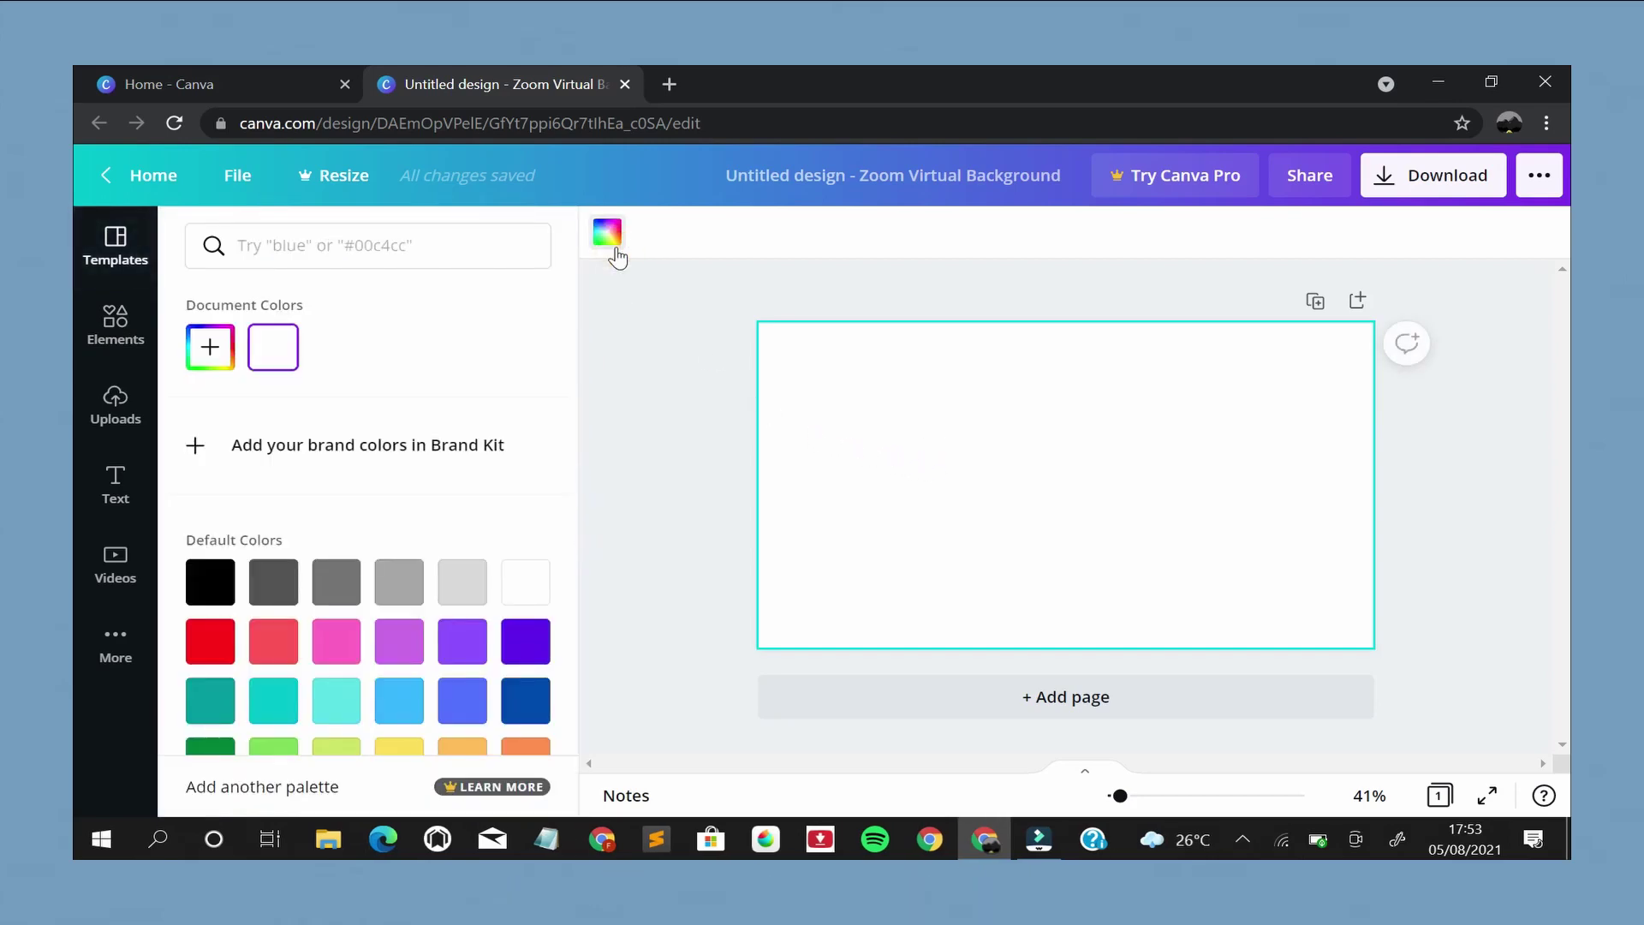
pyautogui.scroll(-1, 447, 515)
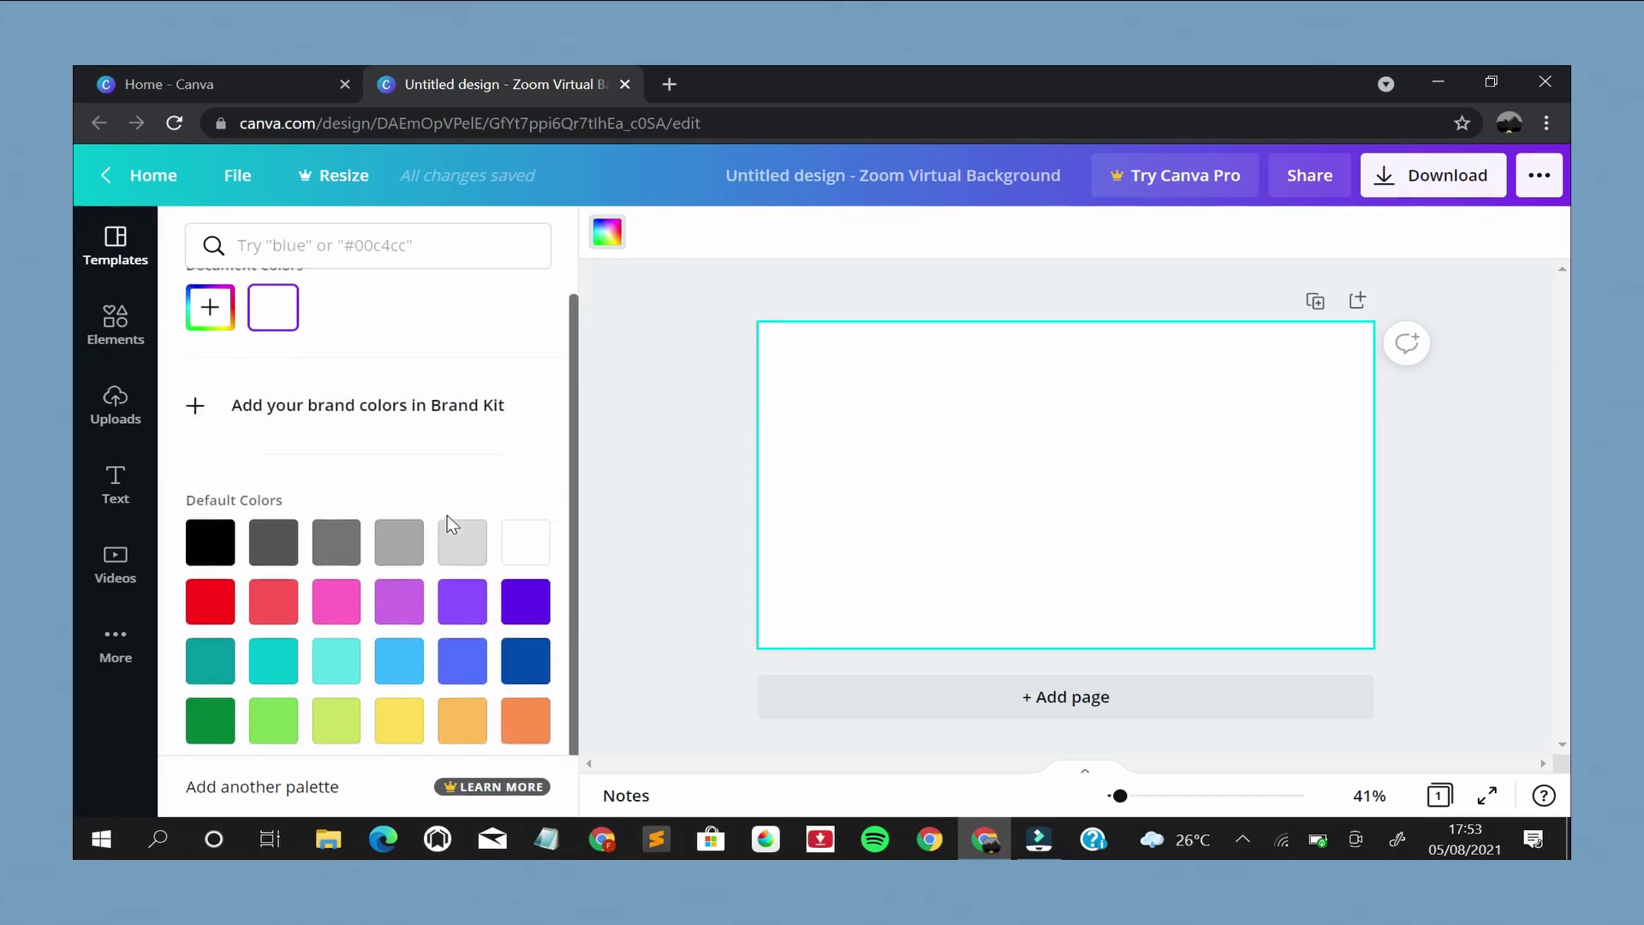
pyautogui.scroll(1, 447, 514)
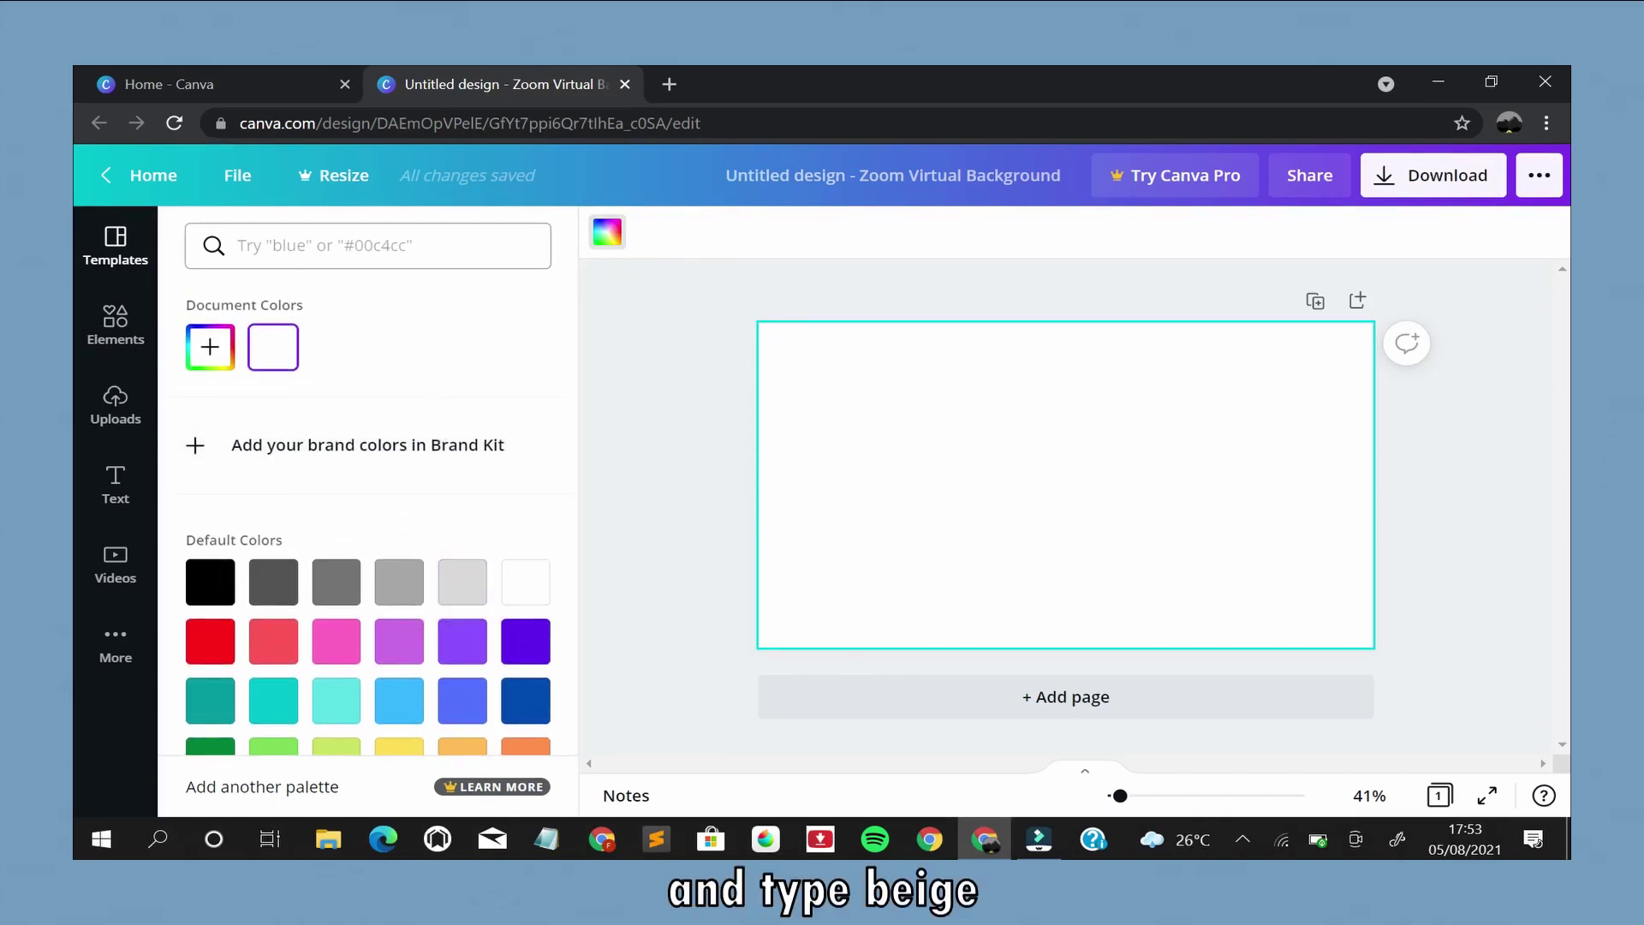
pyautogui.click(435, 241)
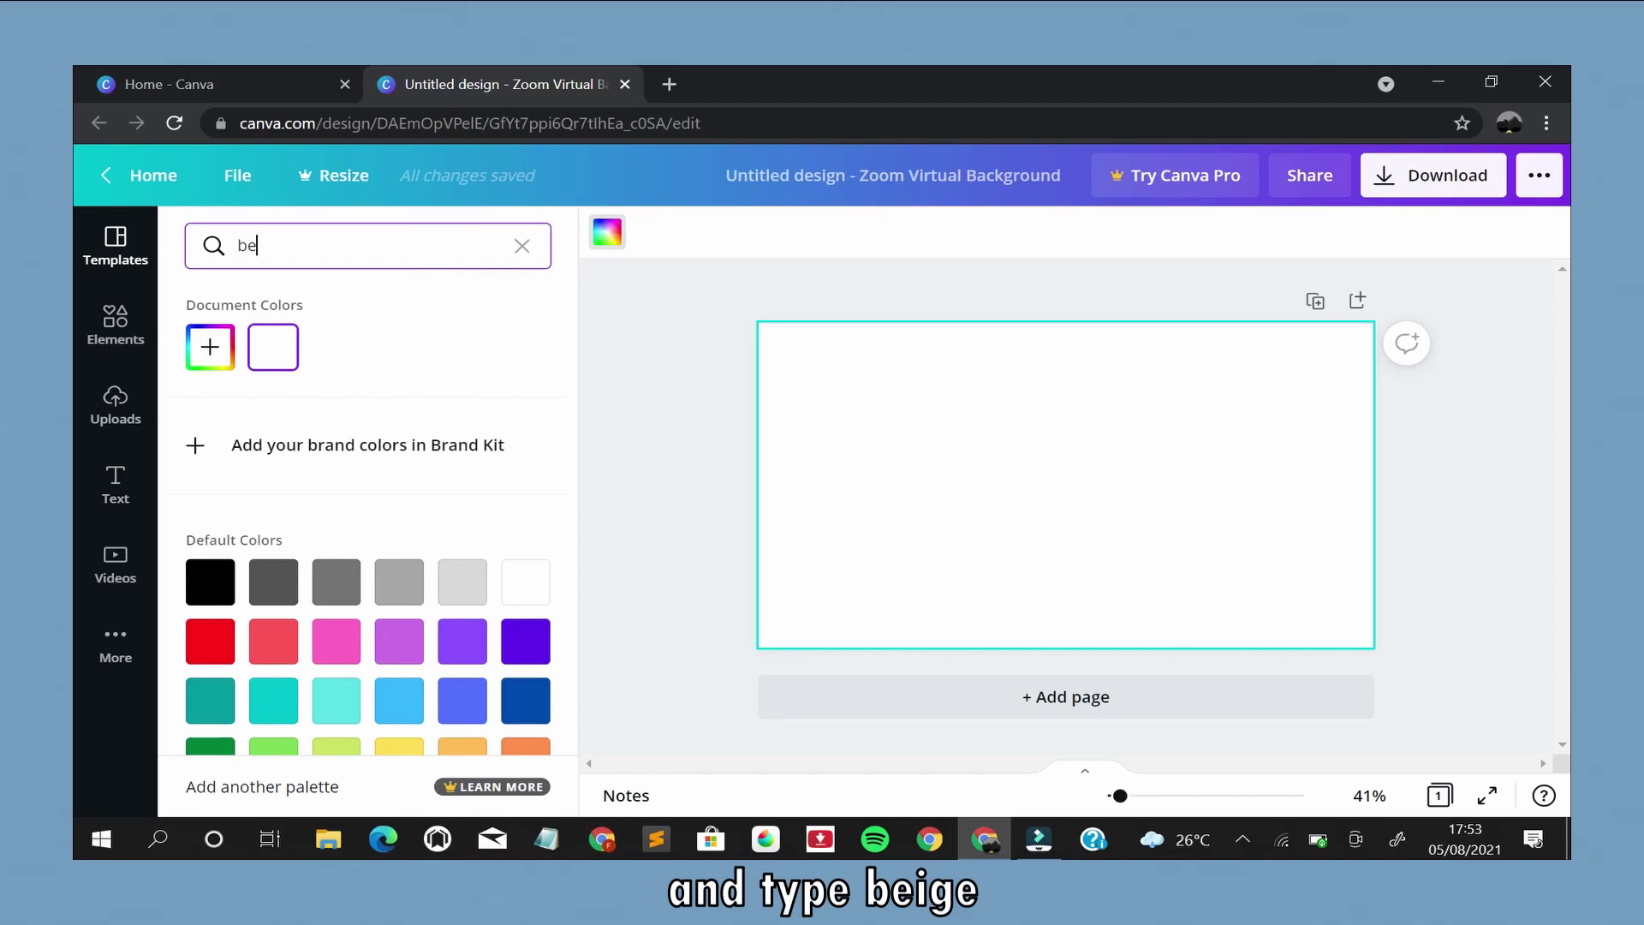
pyautogui.write('beige')
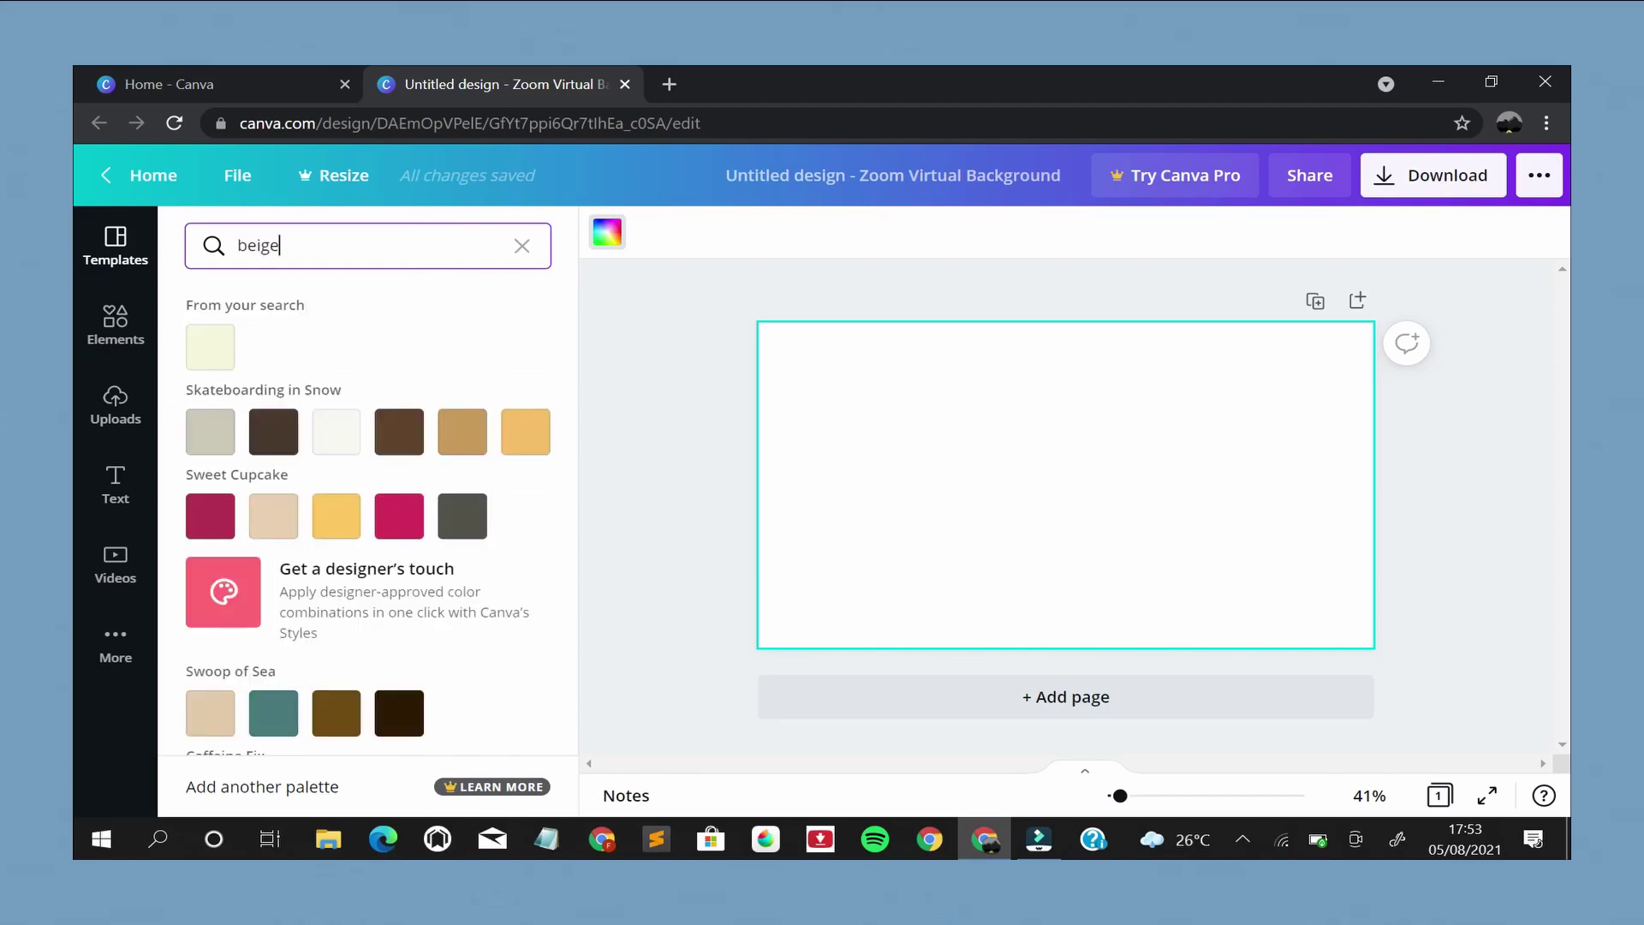
pyautogui.click(211, 349)
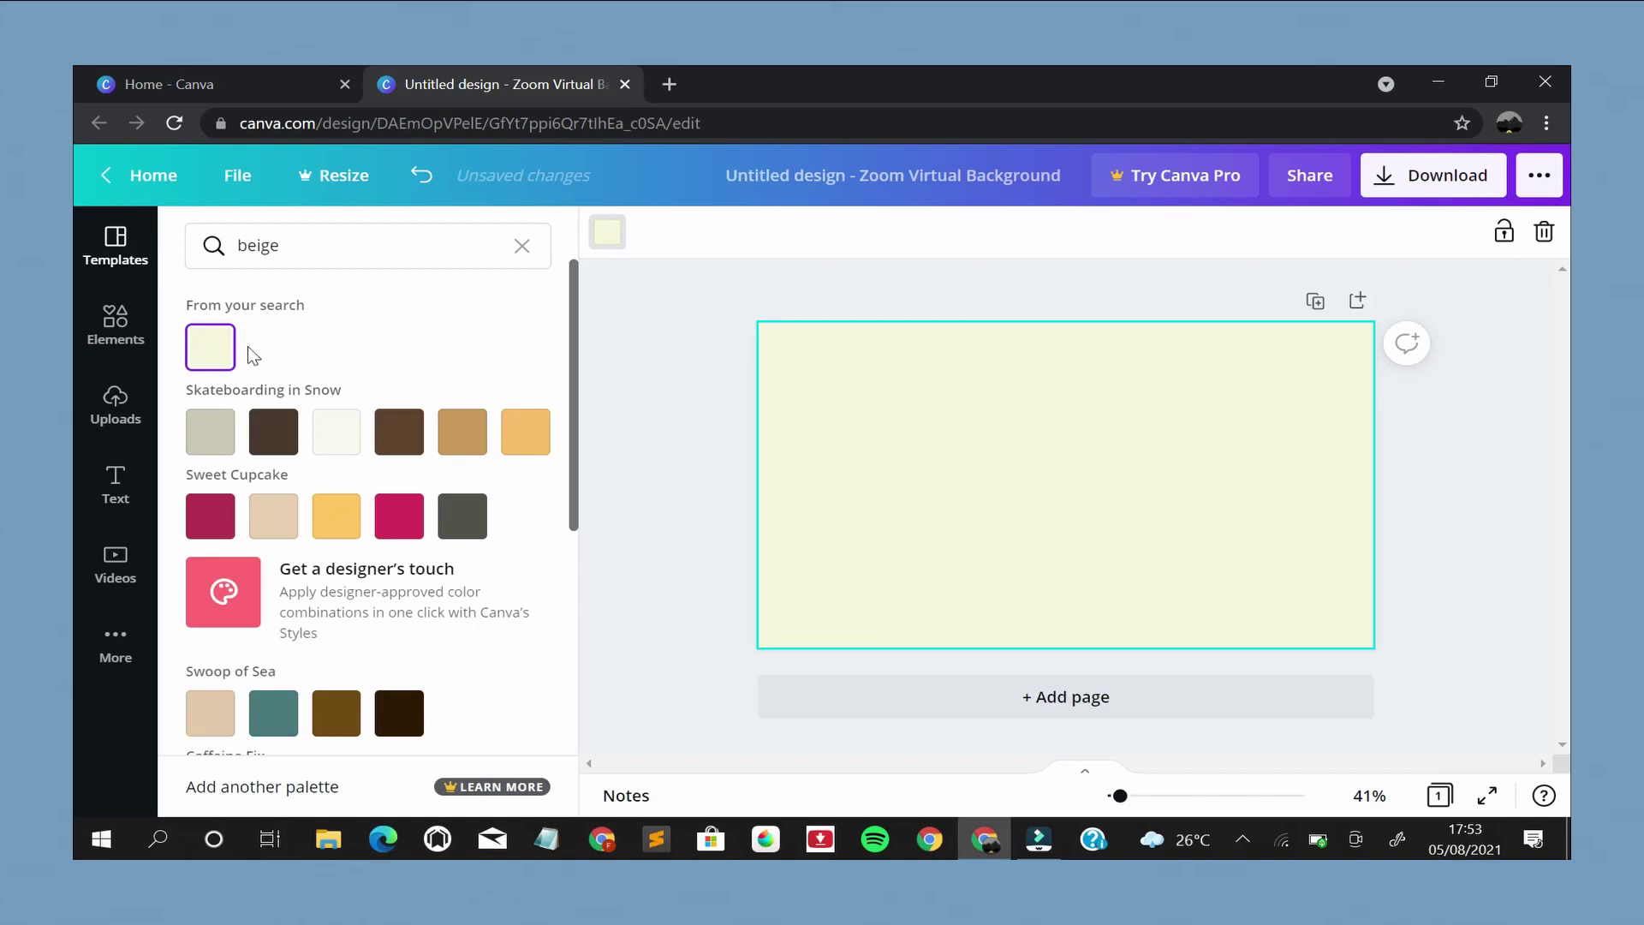
# Search the elements library for "circle" and add the plain solid circle shape to the page
pyautogui.click(118, 346)
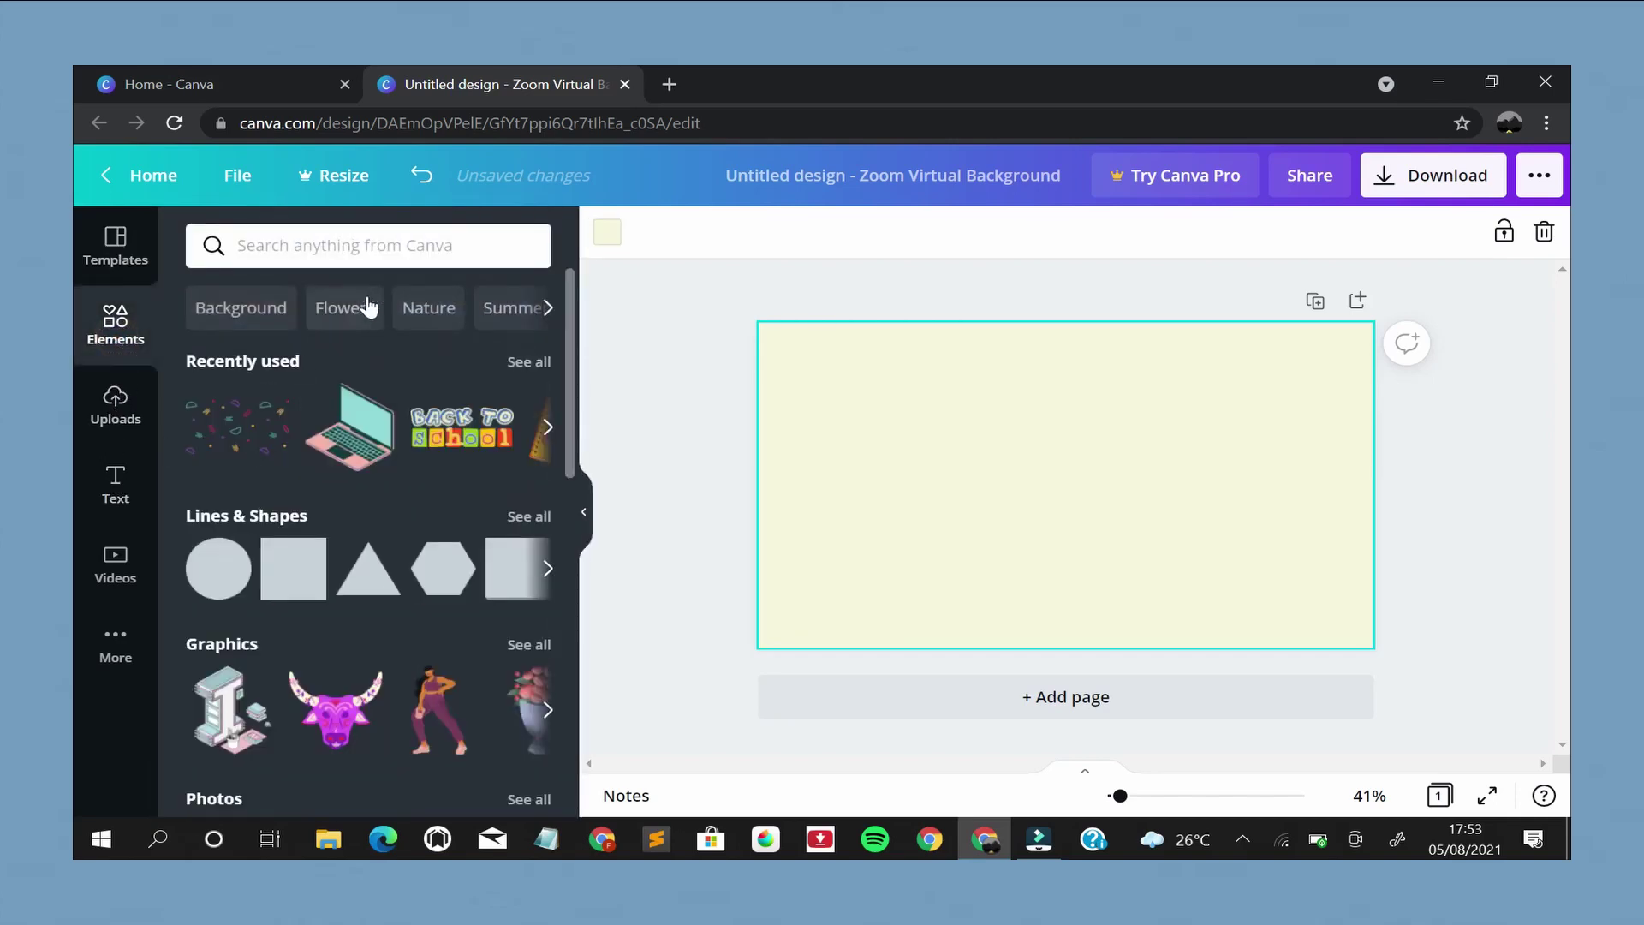
pyautogui.click(440, 248)
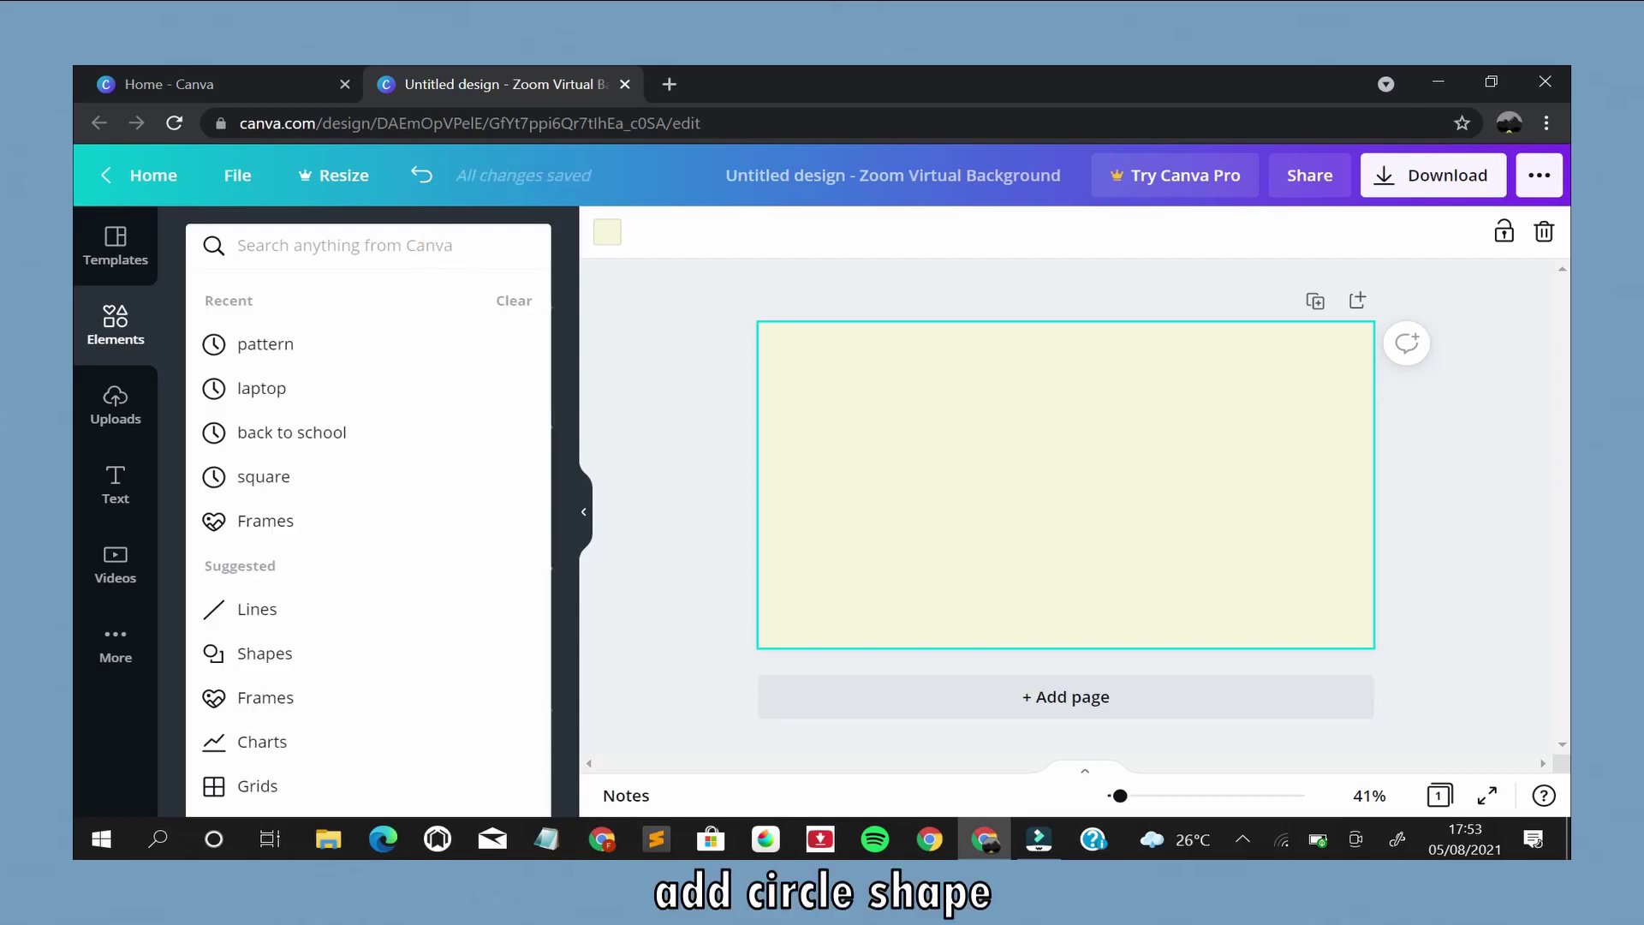
pyautogui.write('circle')
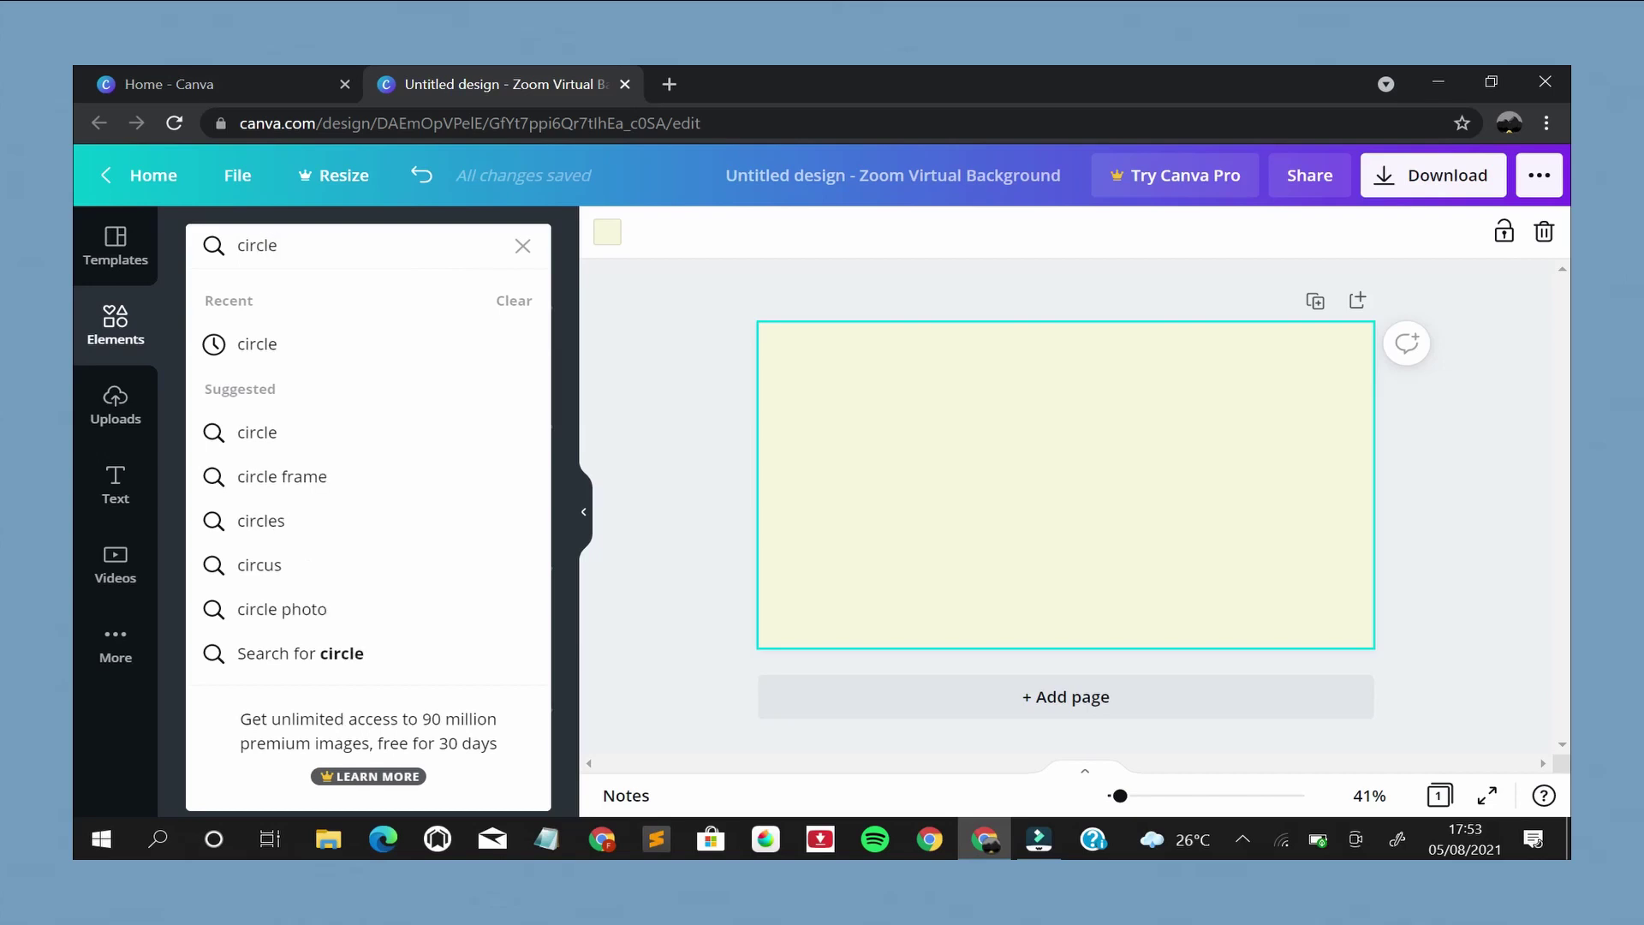
pyautogui.press('Return')
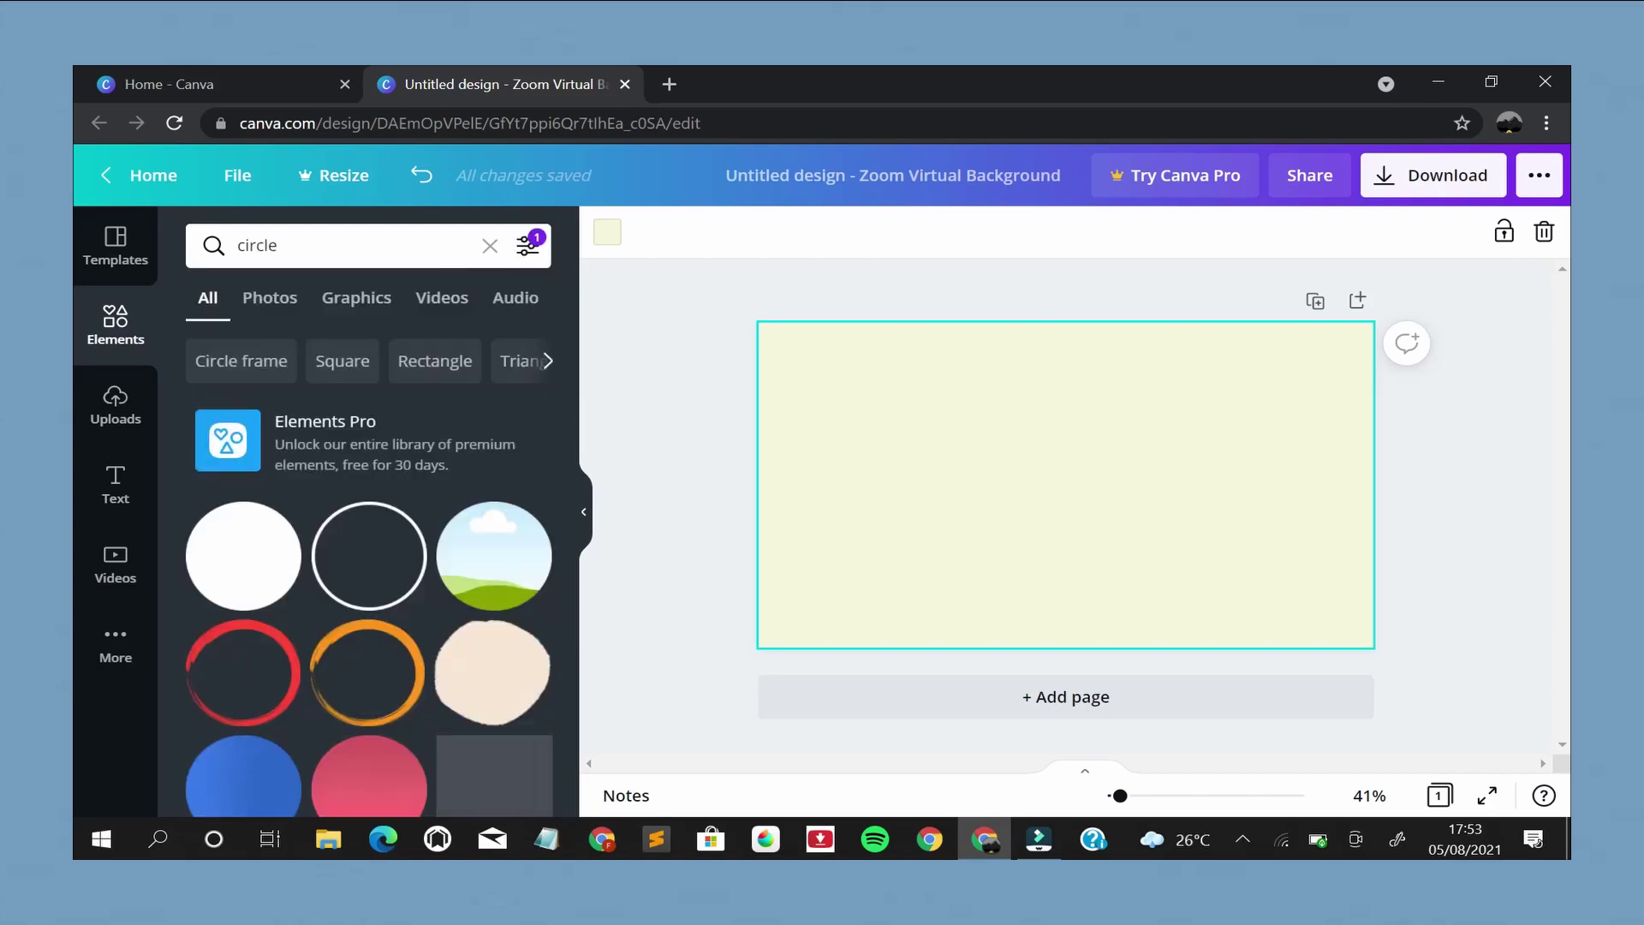
pyautogui.scroll(-5, 428, 638)
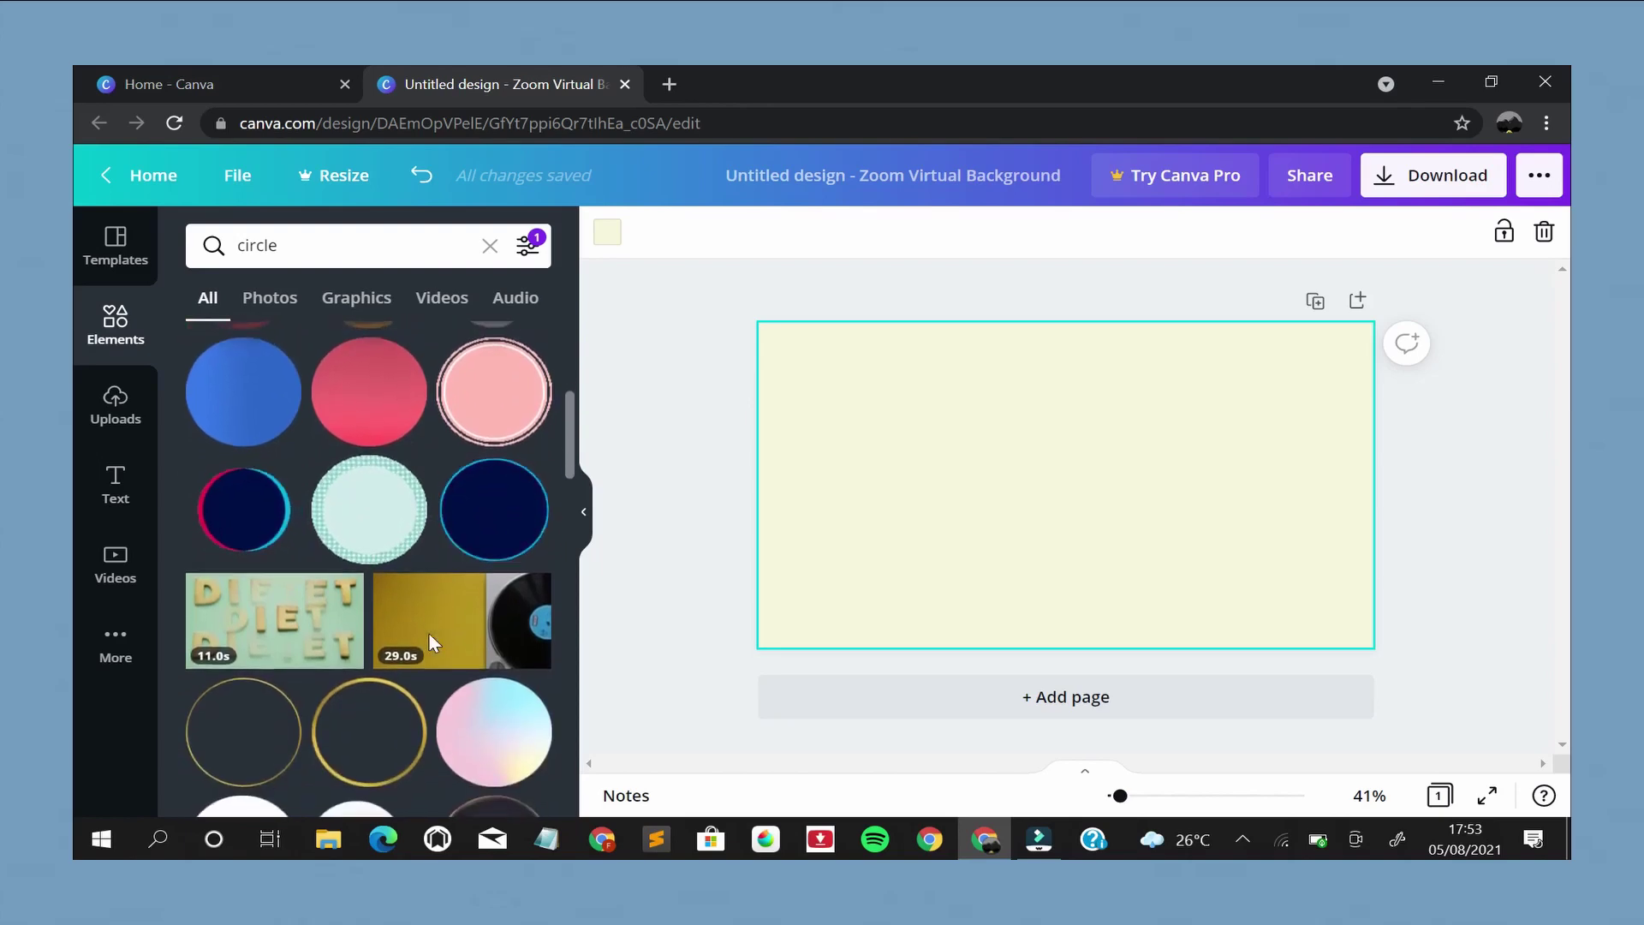
pyautogui.scroll(5, 428, 632)
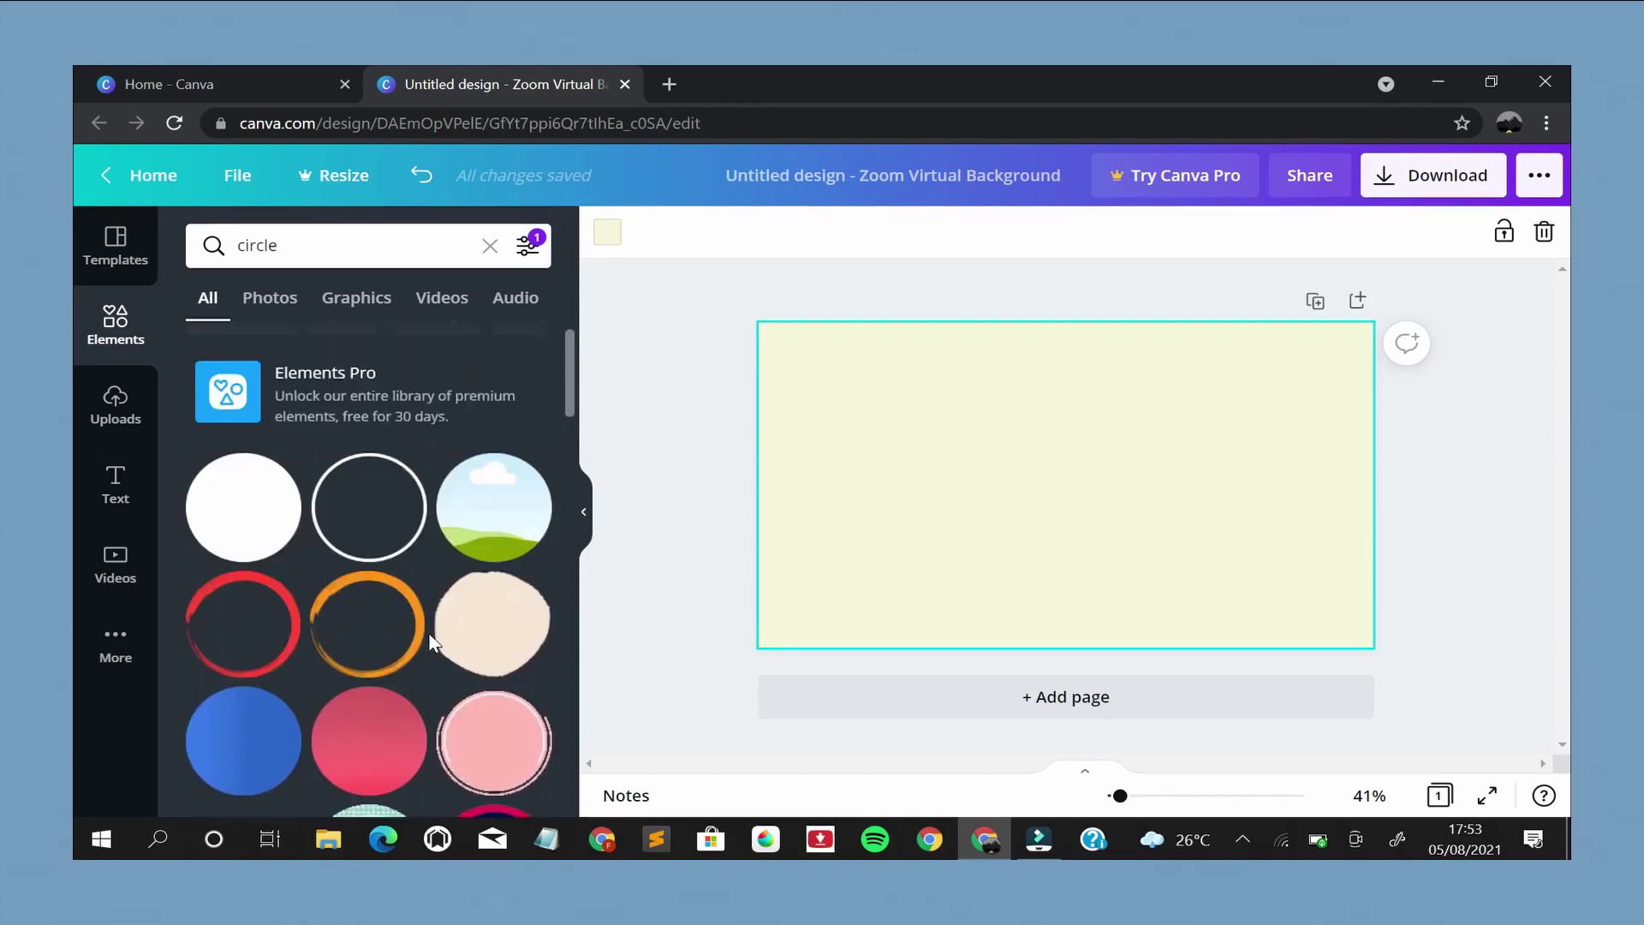
pyautogui.click(250, 557)
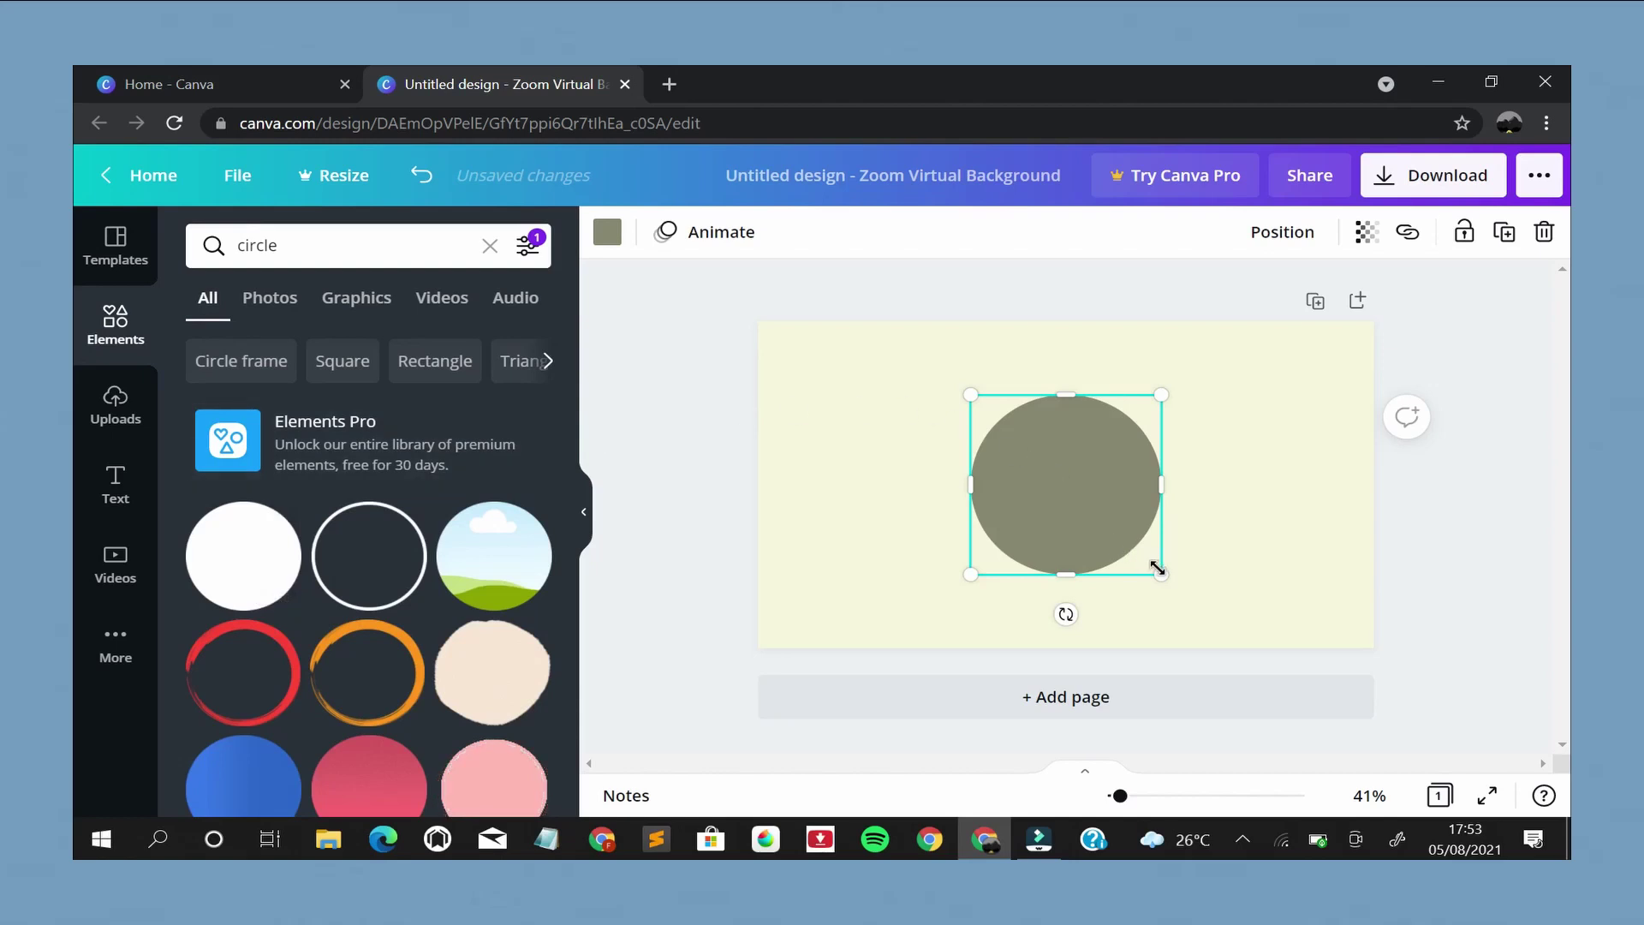
# Shrink the circle and place it over the page's upper-left corner so that only part of it lies on the page
pyautogui.moveTo(1160, 578); pyautogui.dragTo(1126, 541)
pyautogui.moveTo(1043, 489); pyautogui.dragTo(775, 363)
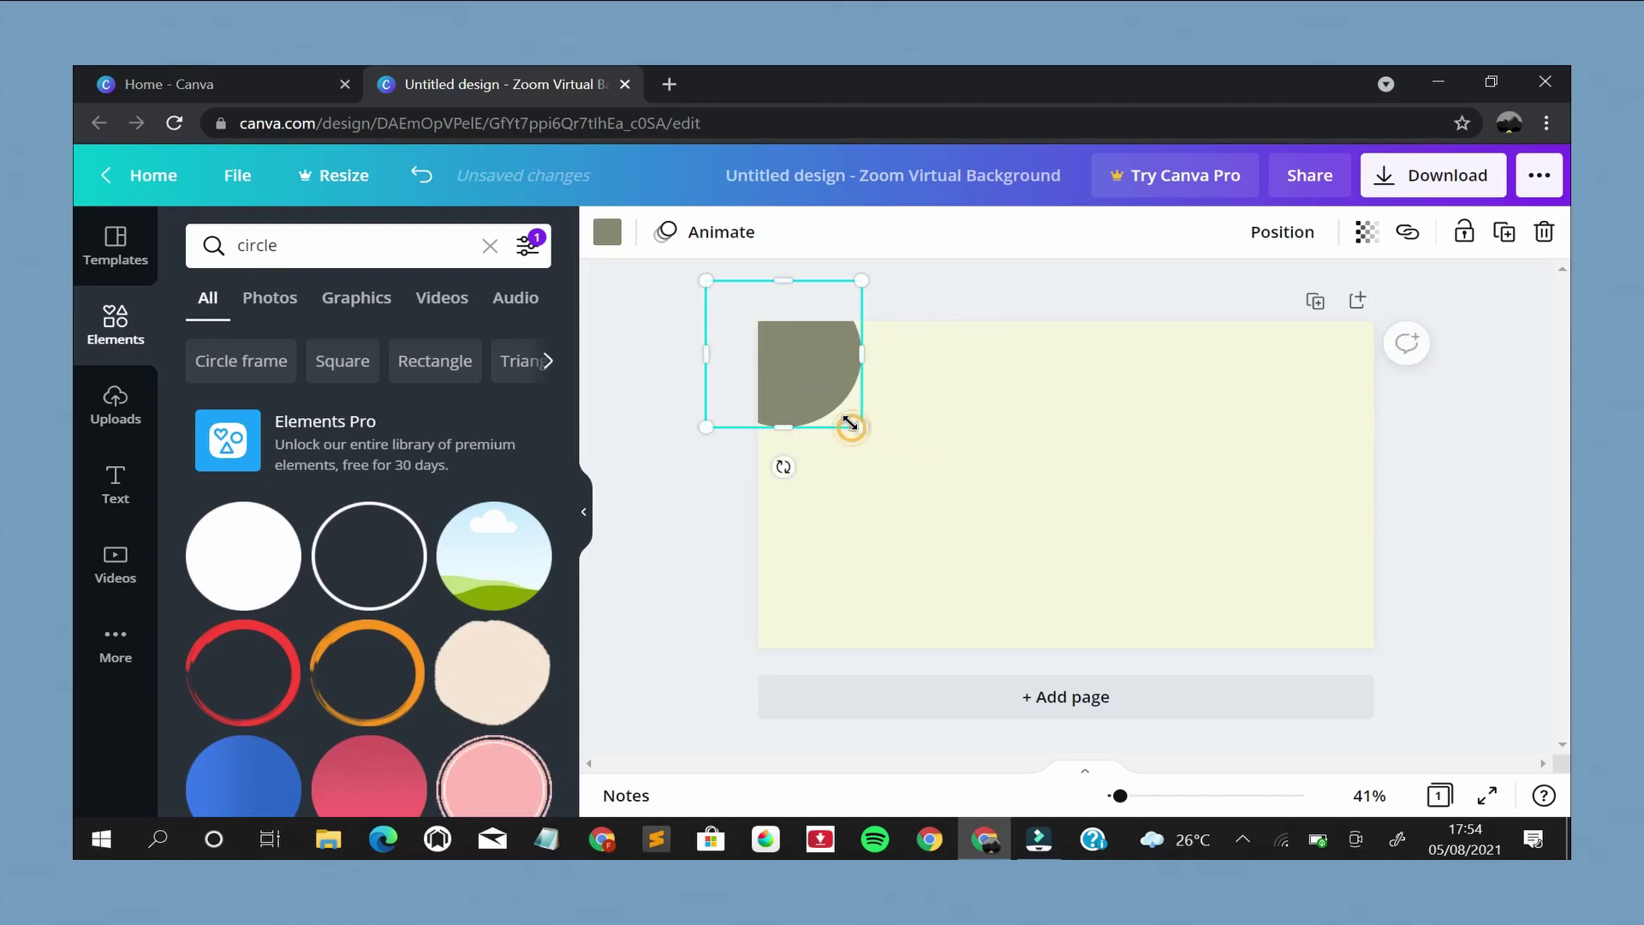
pyautogui.moveTo(850, 423); pyautogui.dragTo(804, 387)
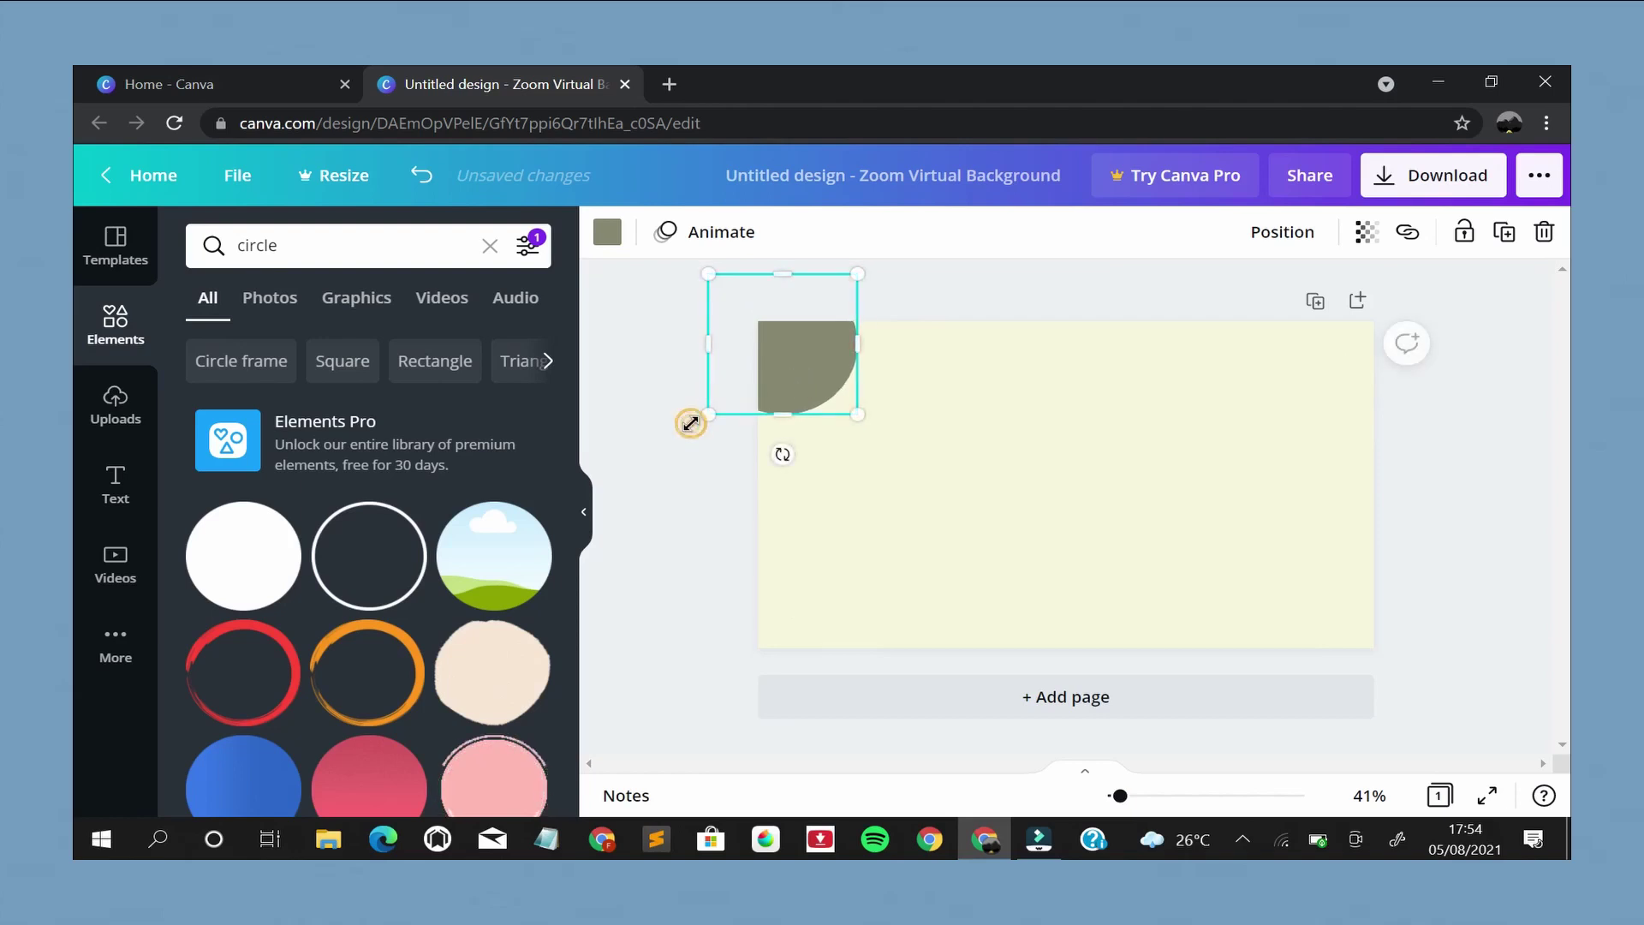
# Search the colors for "dark blue" and recolor the circle with the medium blue from the Soft as Feathers palette
pyautogui.click(607, 232)
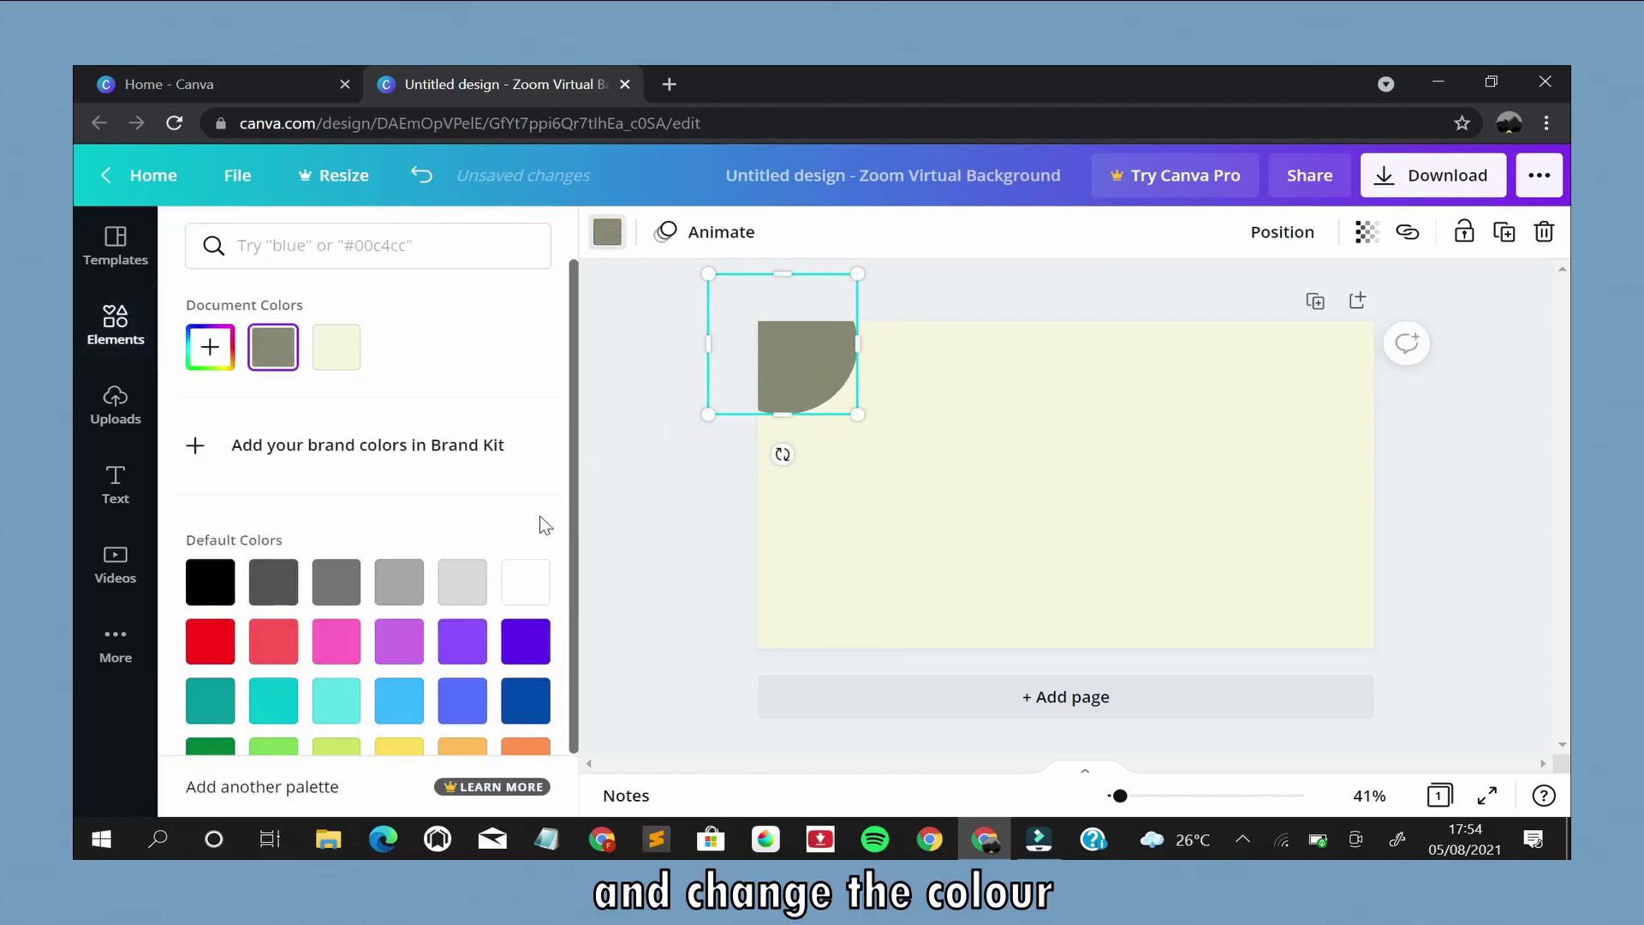
pyautogui.click(438, 248)
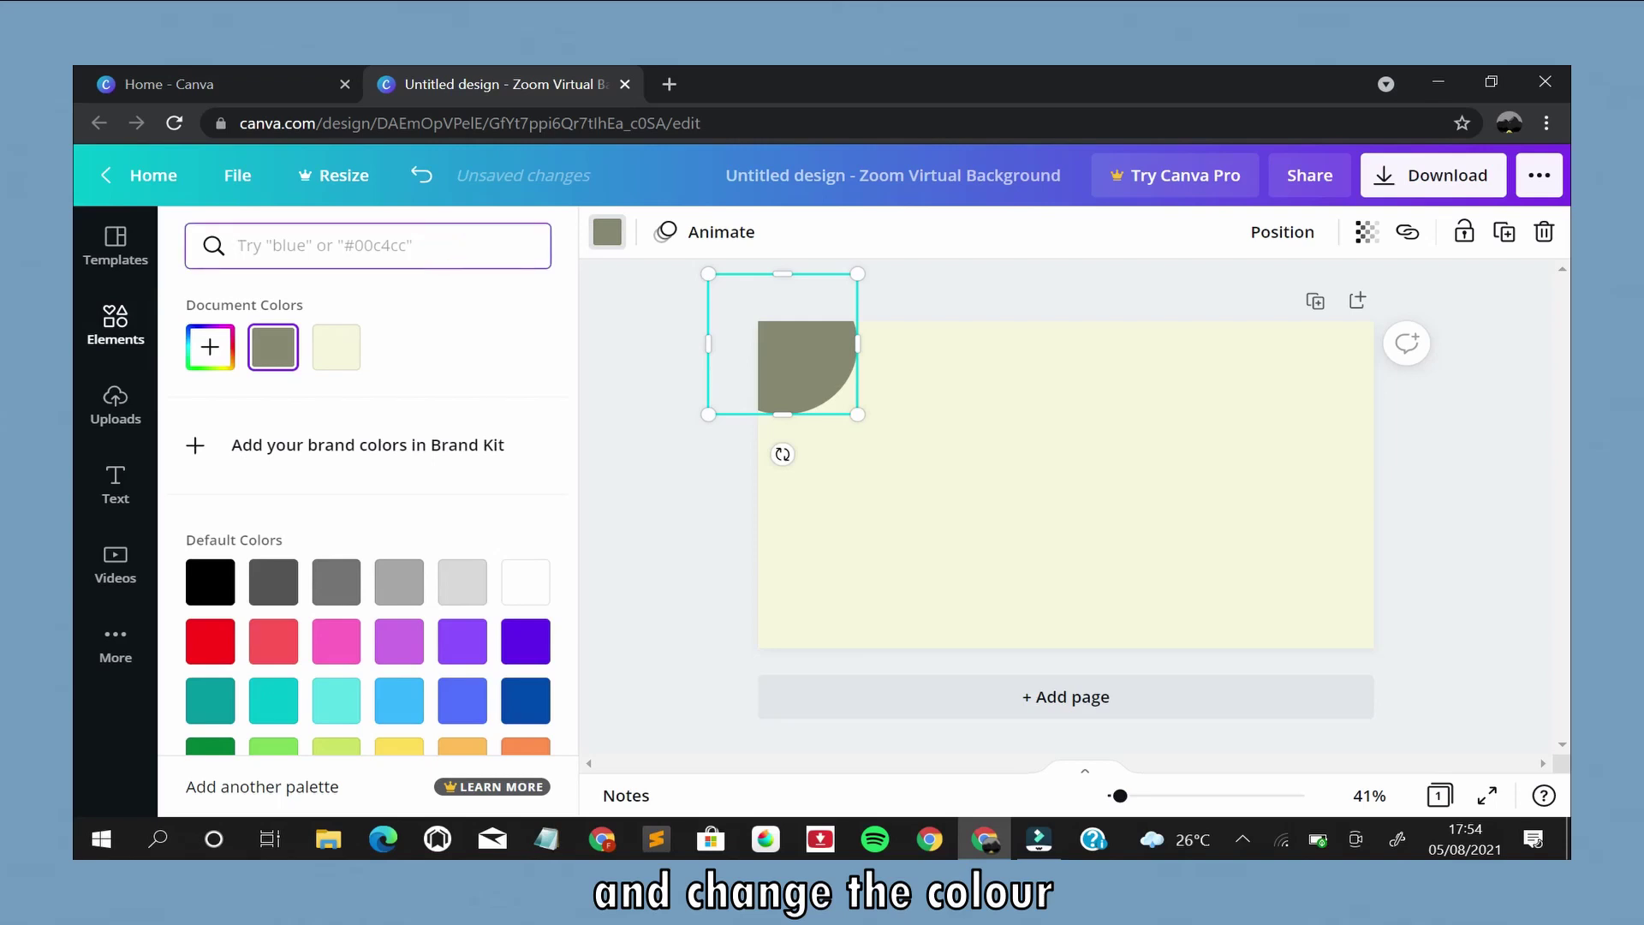
pyautogui.write('dark ')
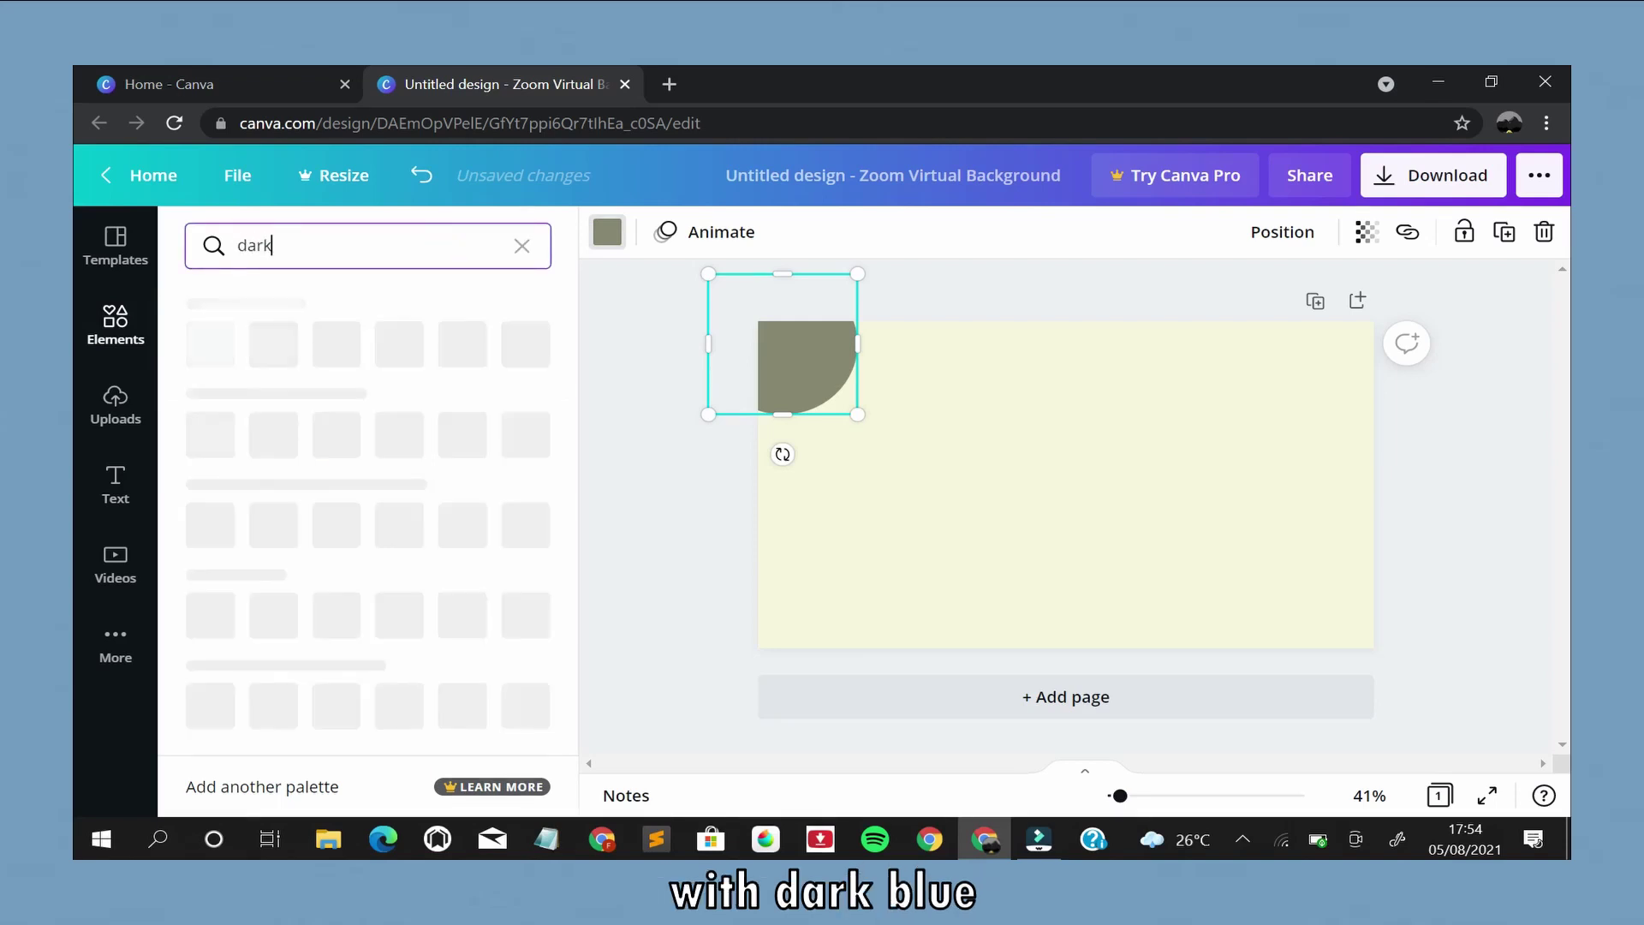
pyautogui.write('blue')
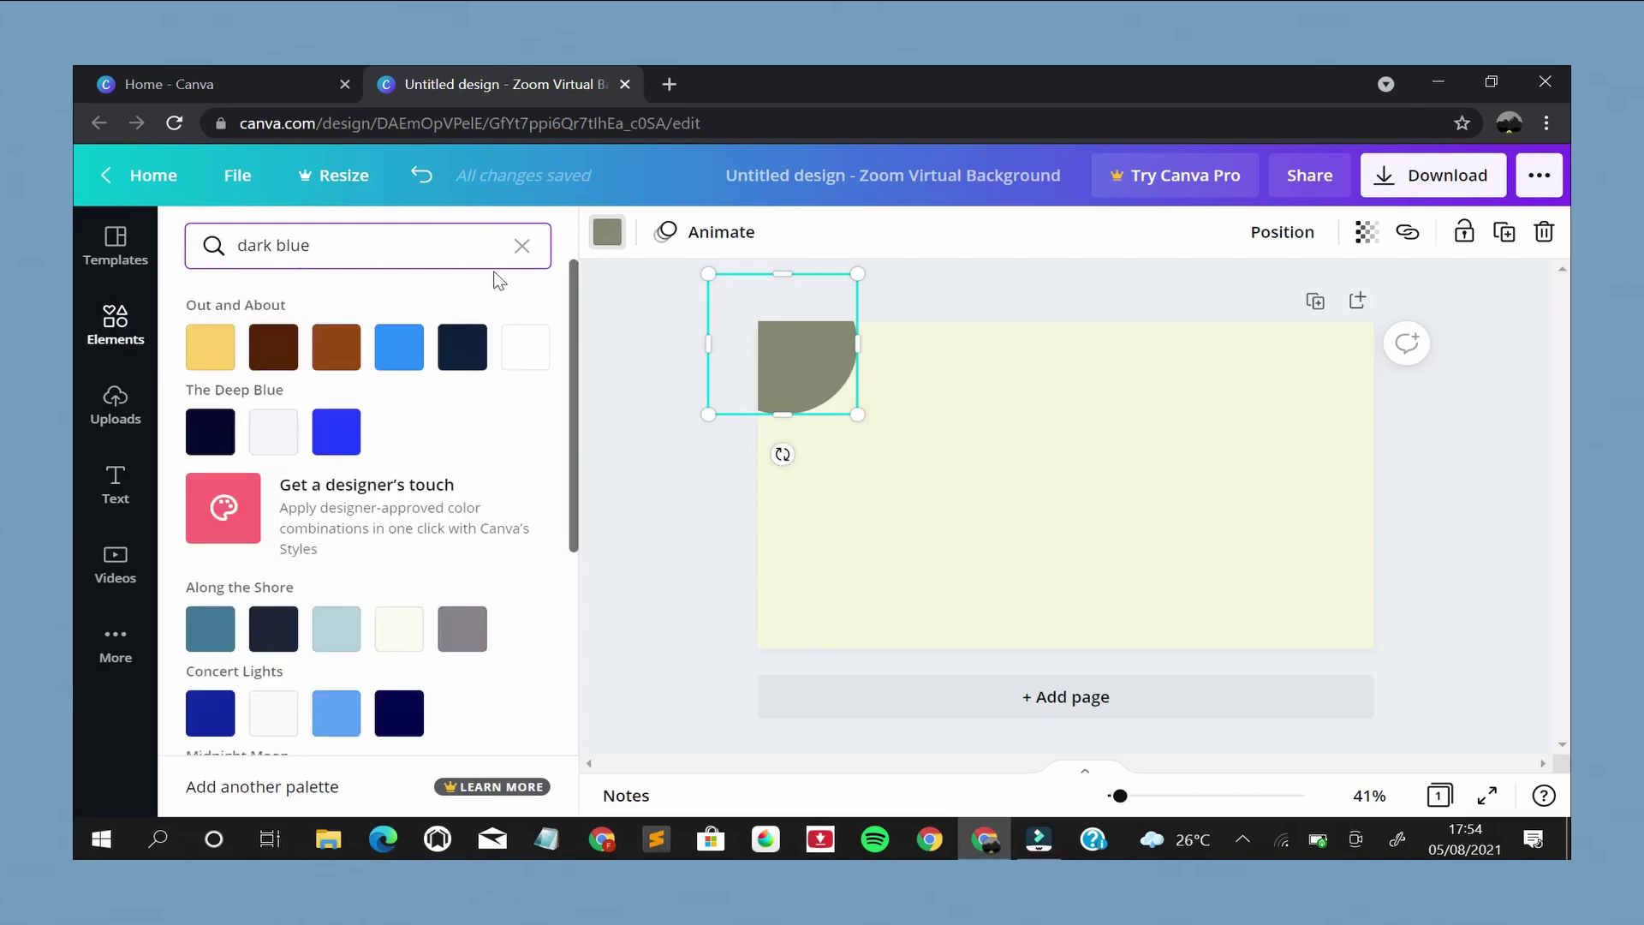
pyautogui.scroll(-5, 448, 557)
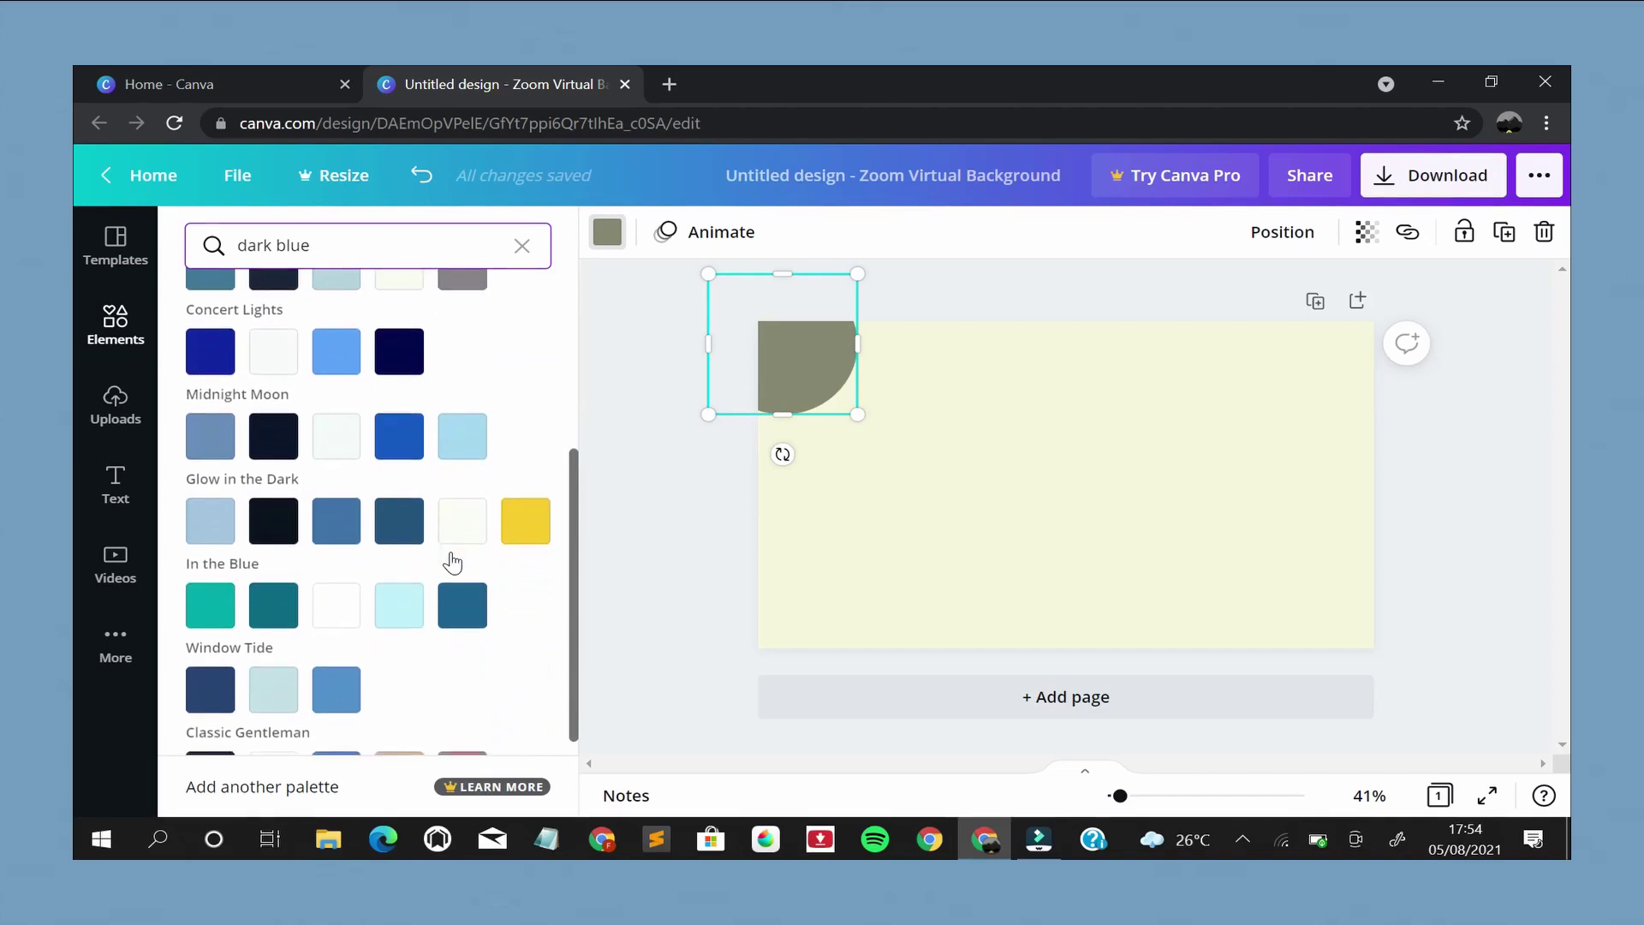
pyautogui.scroll(-2, 452, 561)
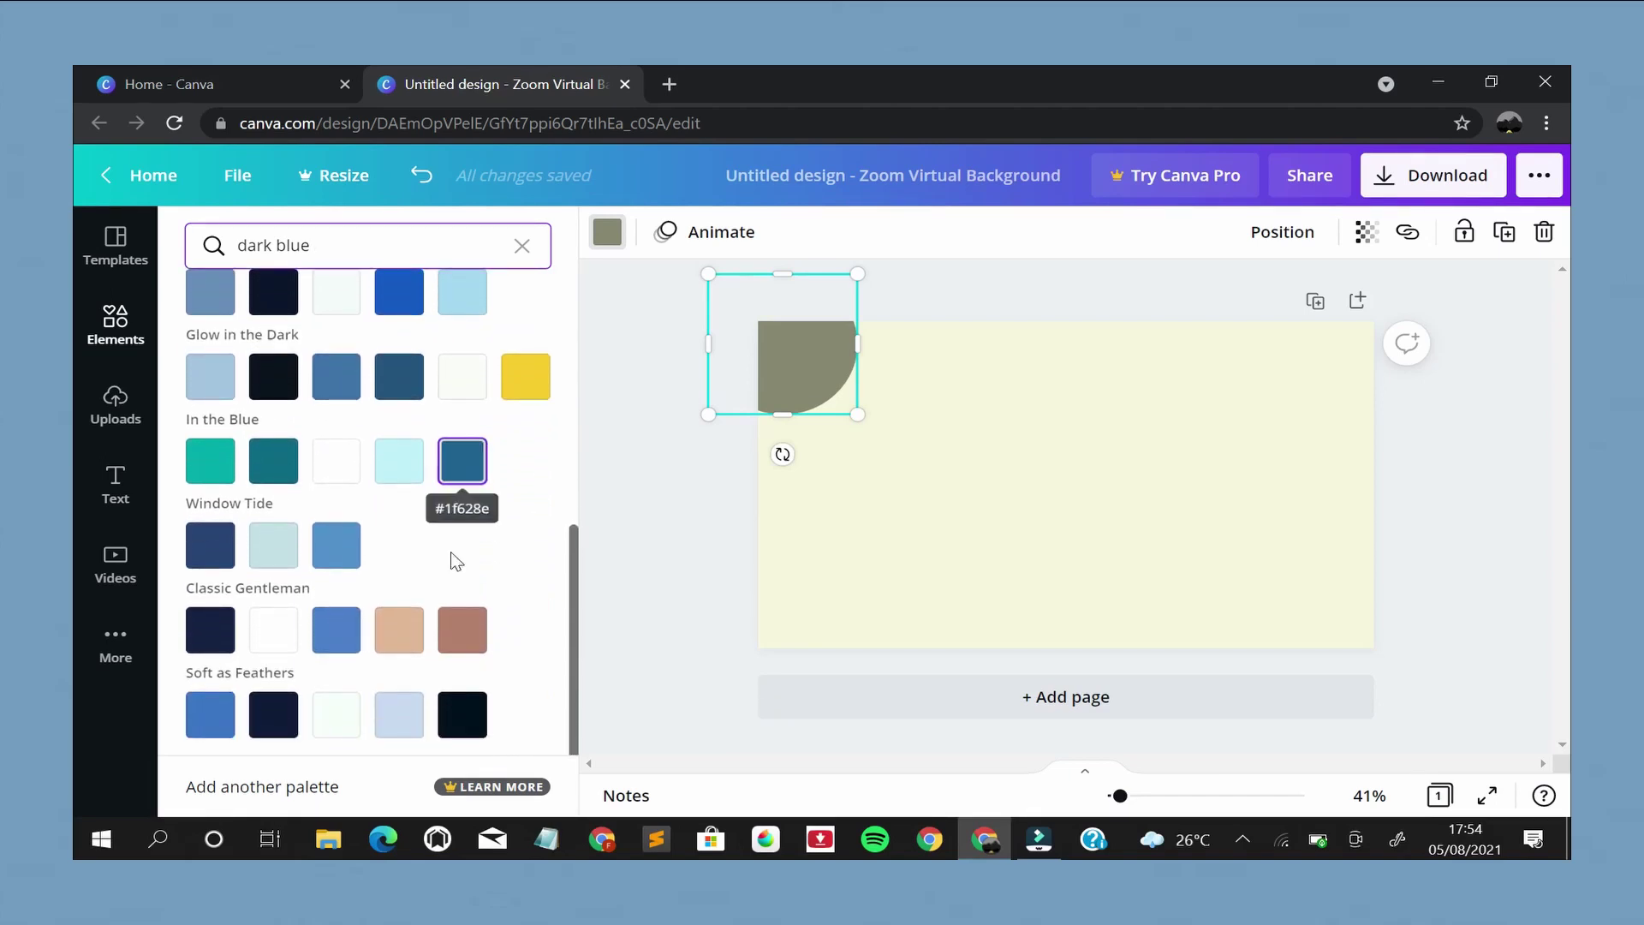
pyautogui.click(335, 648)
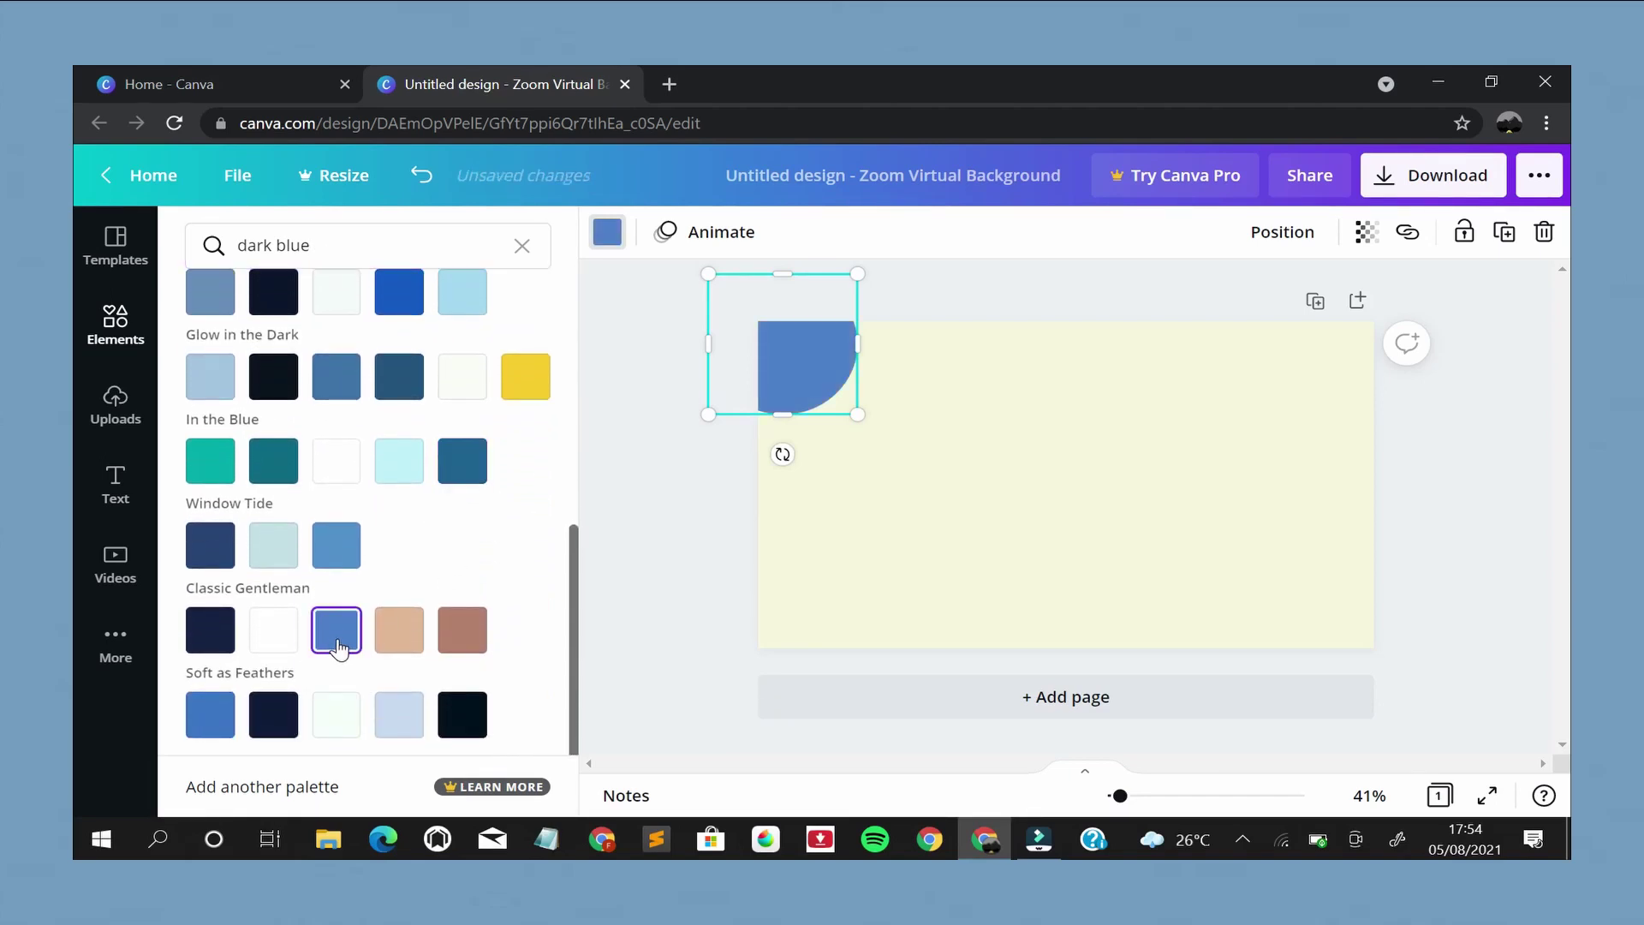
pyautogui.click(202, 727)
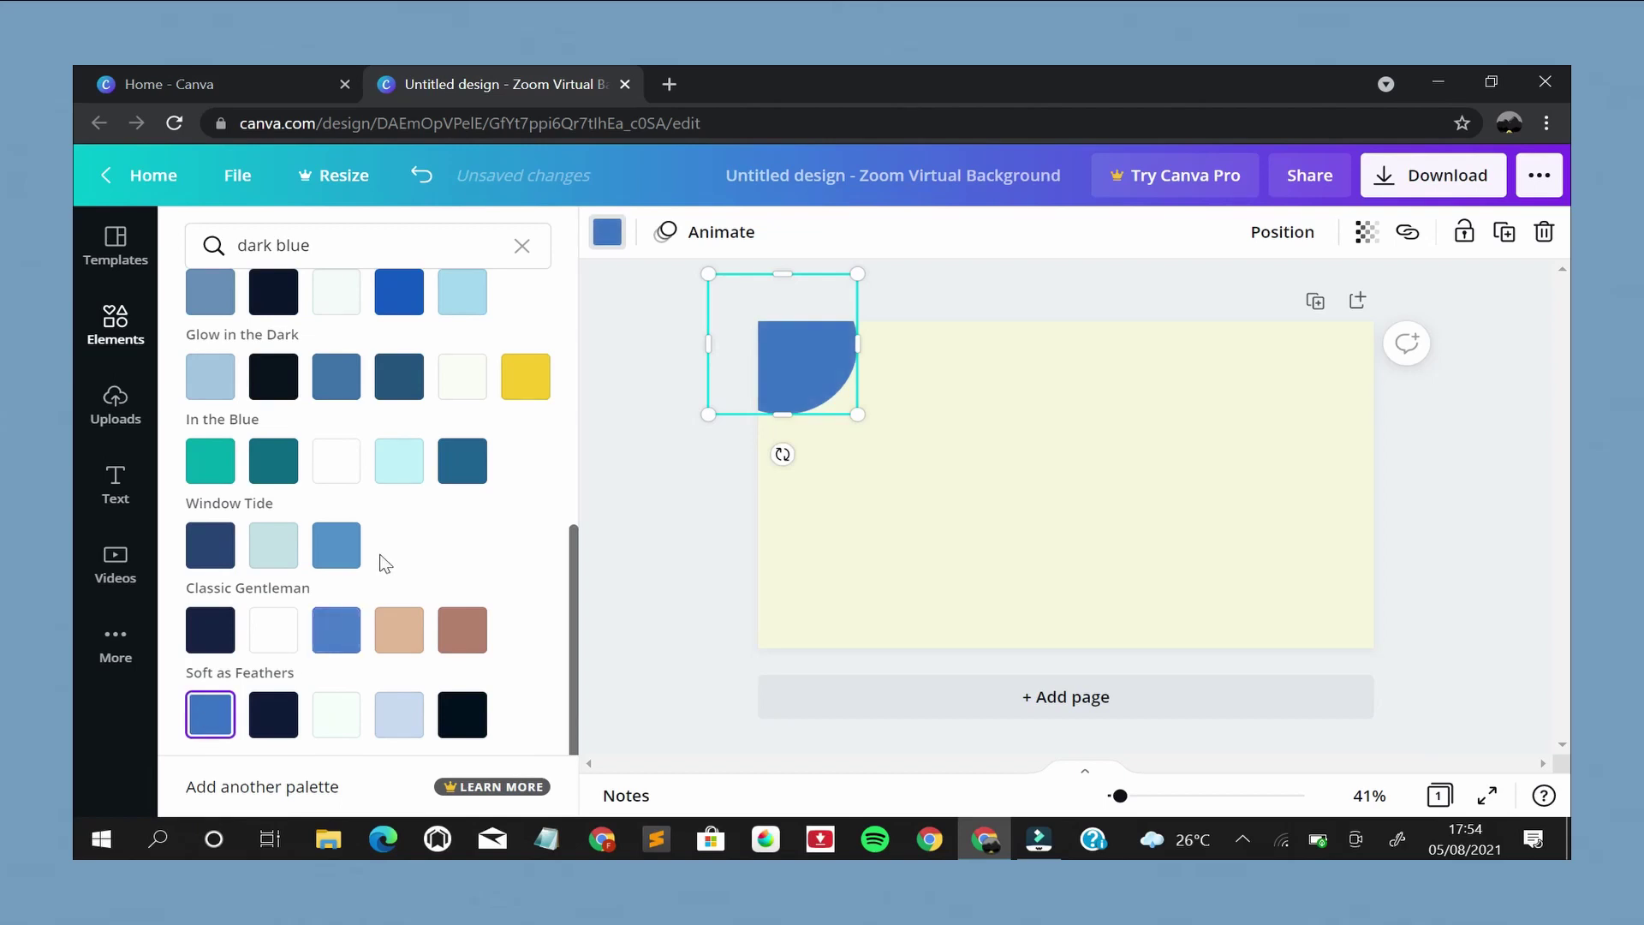
# Nudge the blue circle slightly further into the page's upper-left corner and deselect it
pyautogui.moveTo(798, 374); pyautogui.dragTo(791, 368)
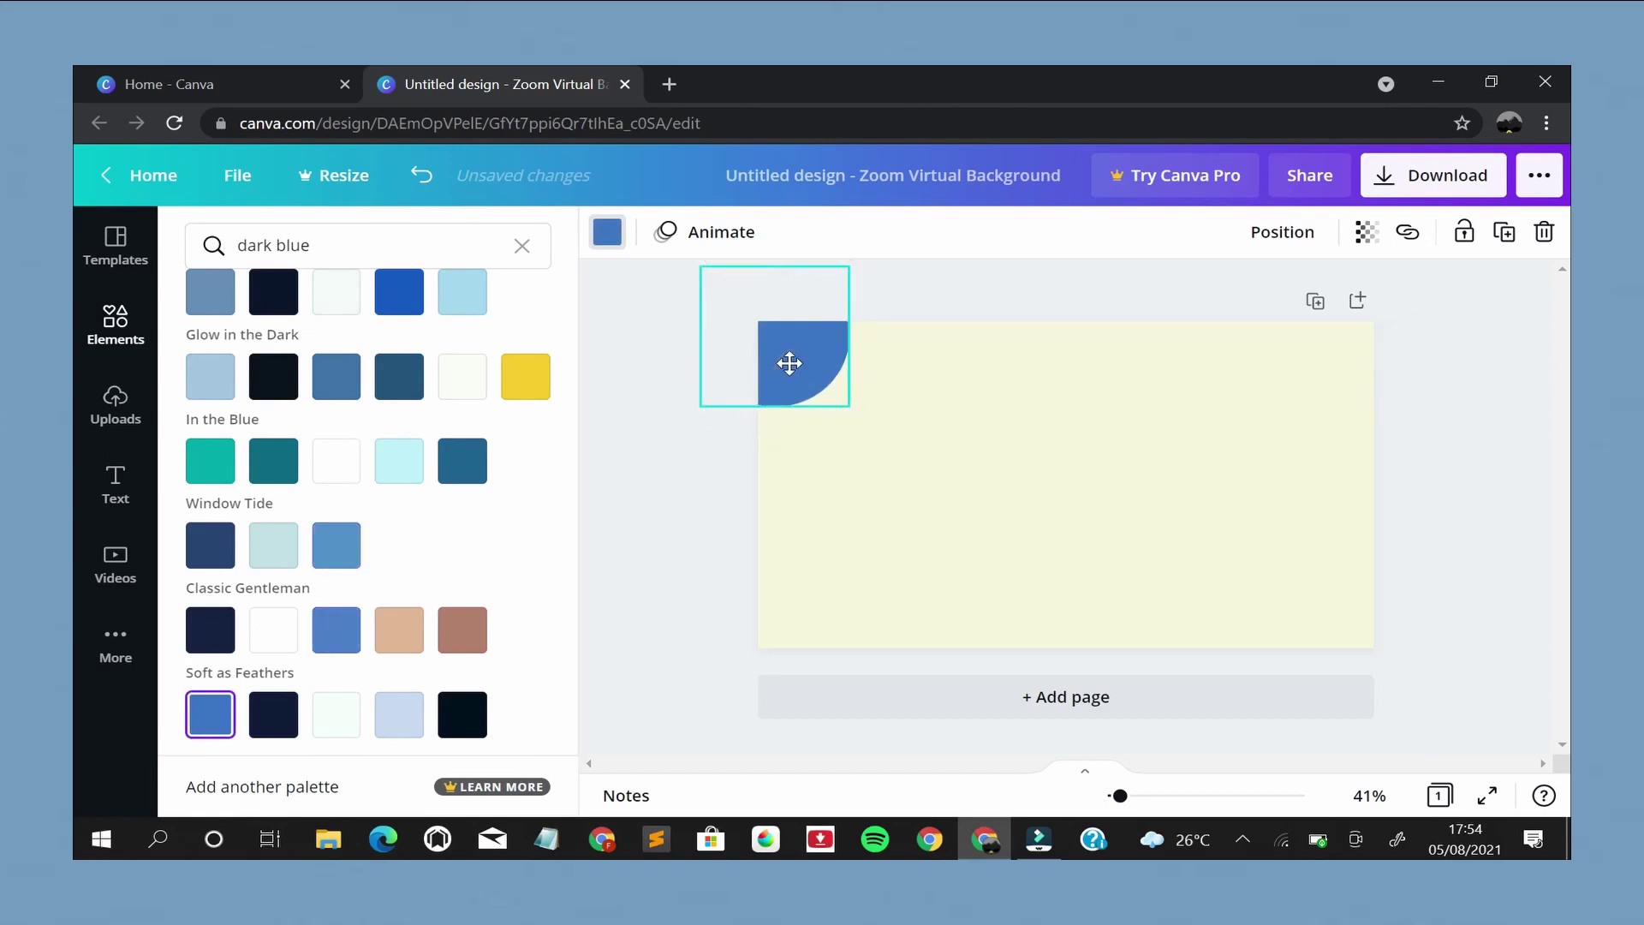
pyautogui.click(762, 456)
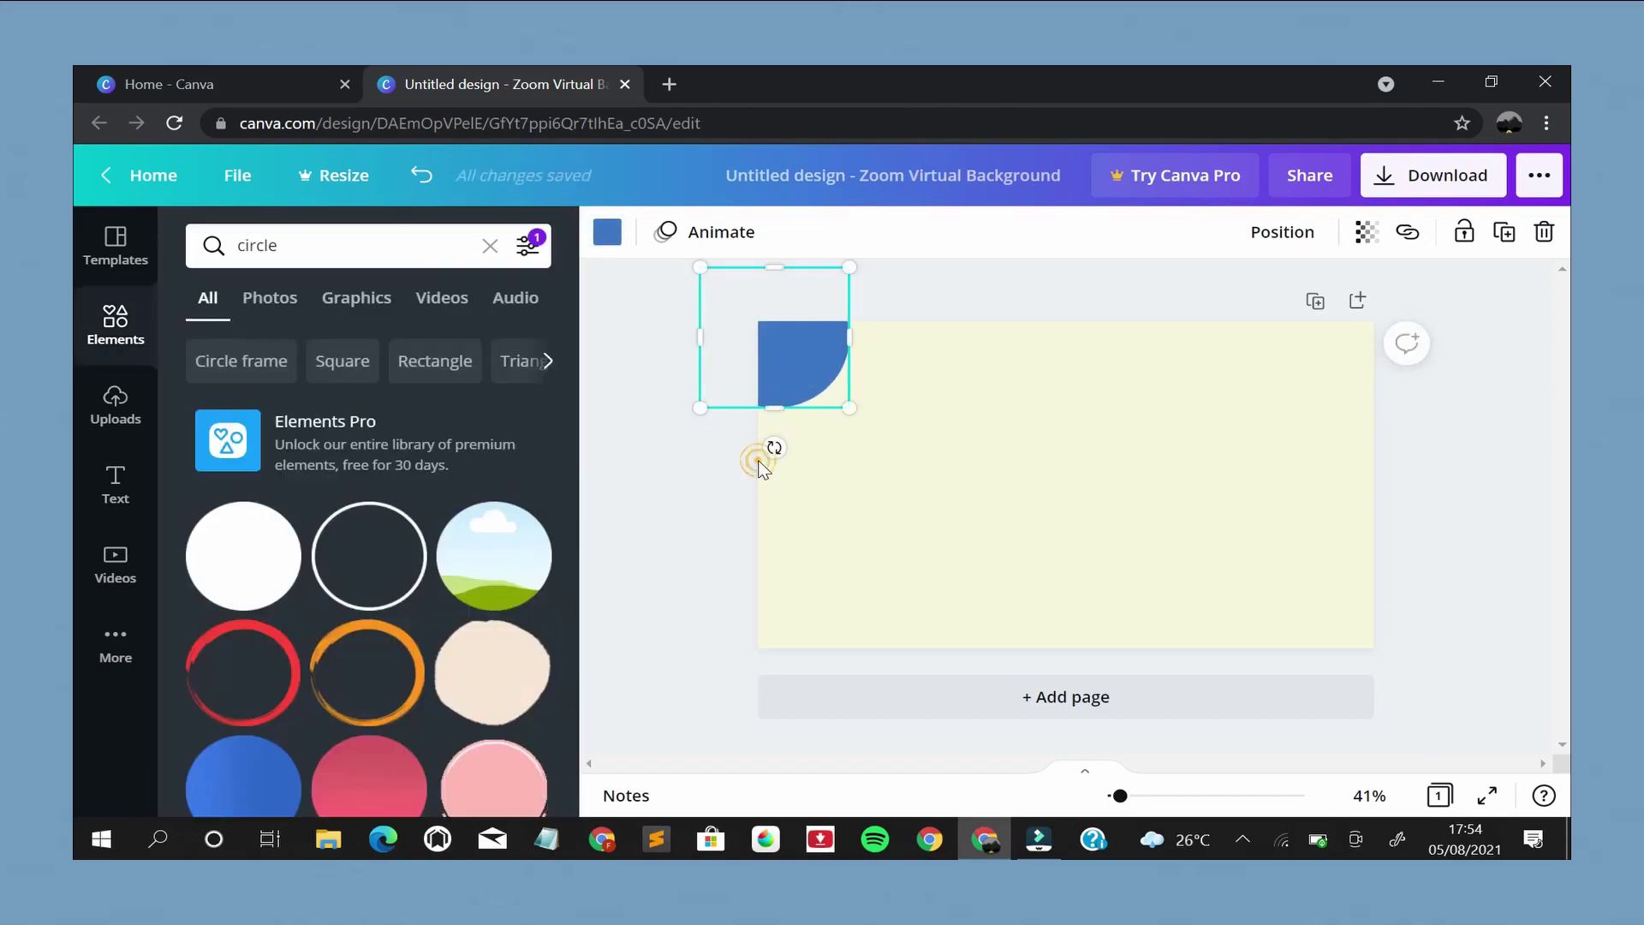
pyautogui.click(778, 399)
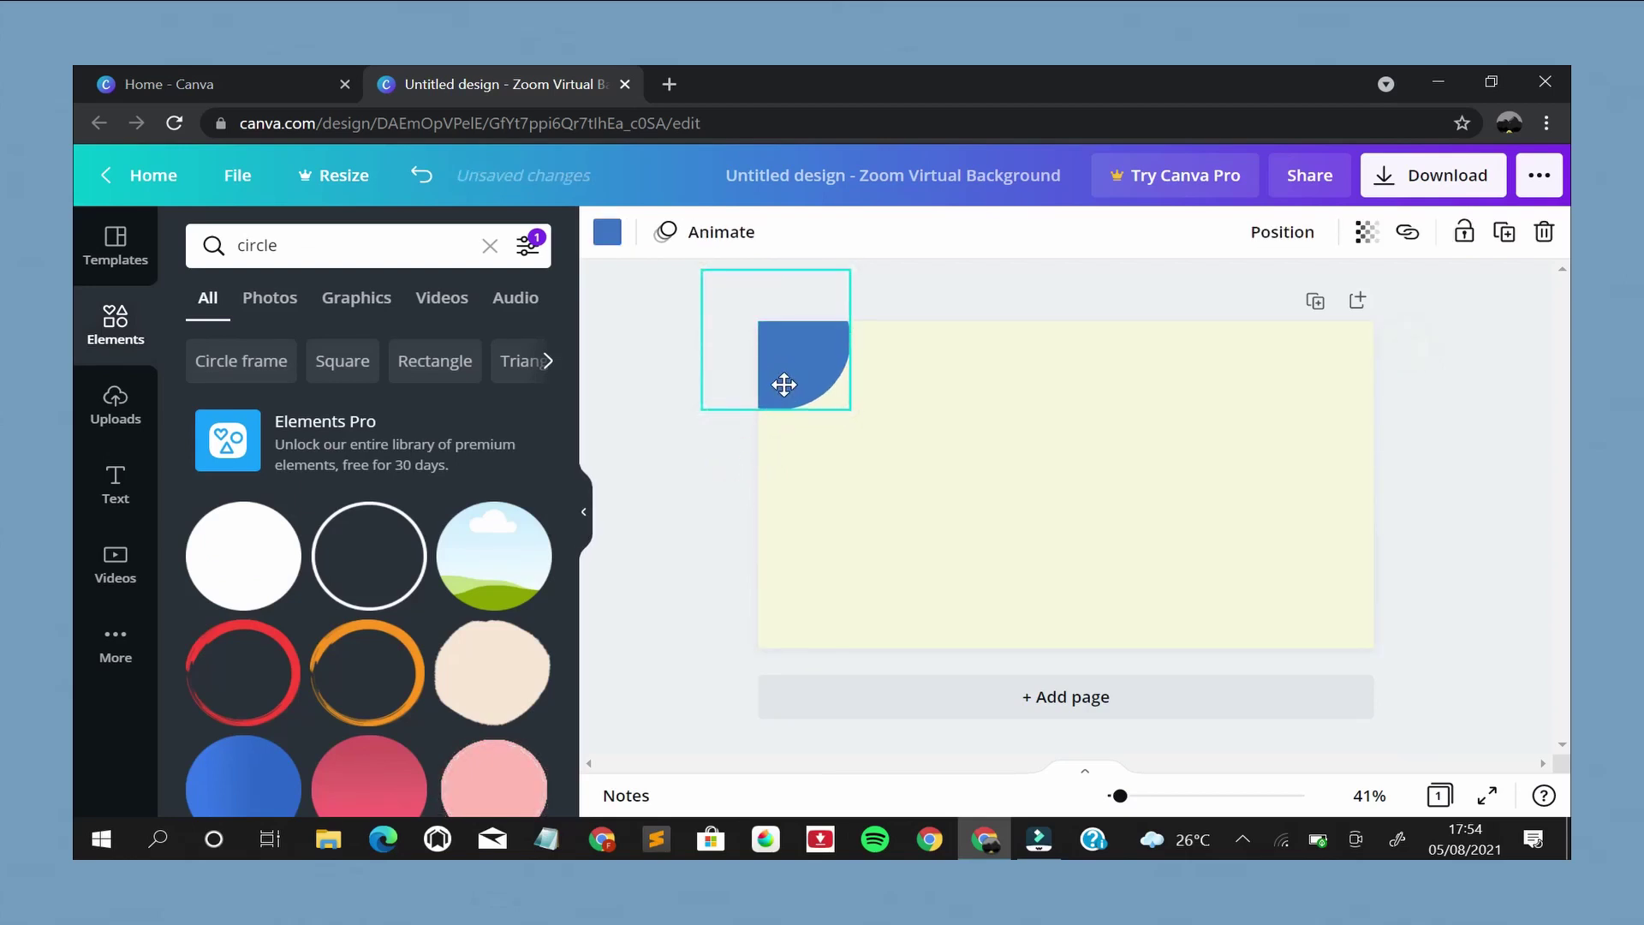
pyautogui.click(715, 484)
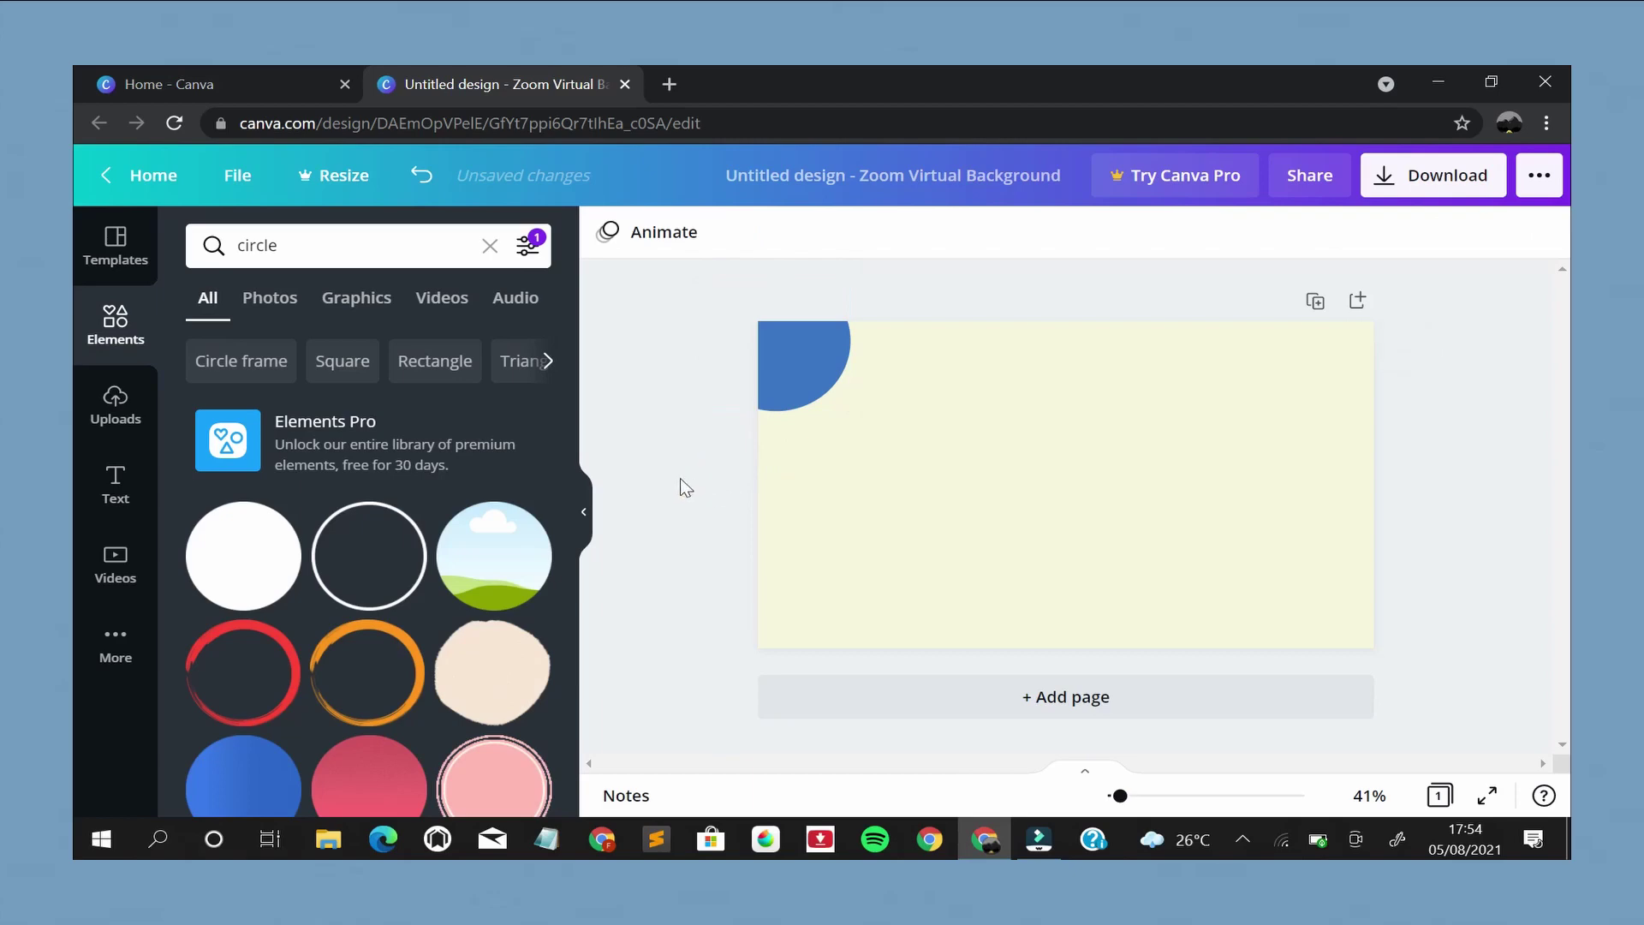
# Search the elements library for "school" and browse the results for graphics that suit the page
pyautogui.click(128, 268)
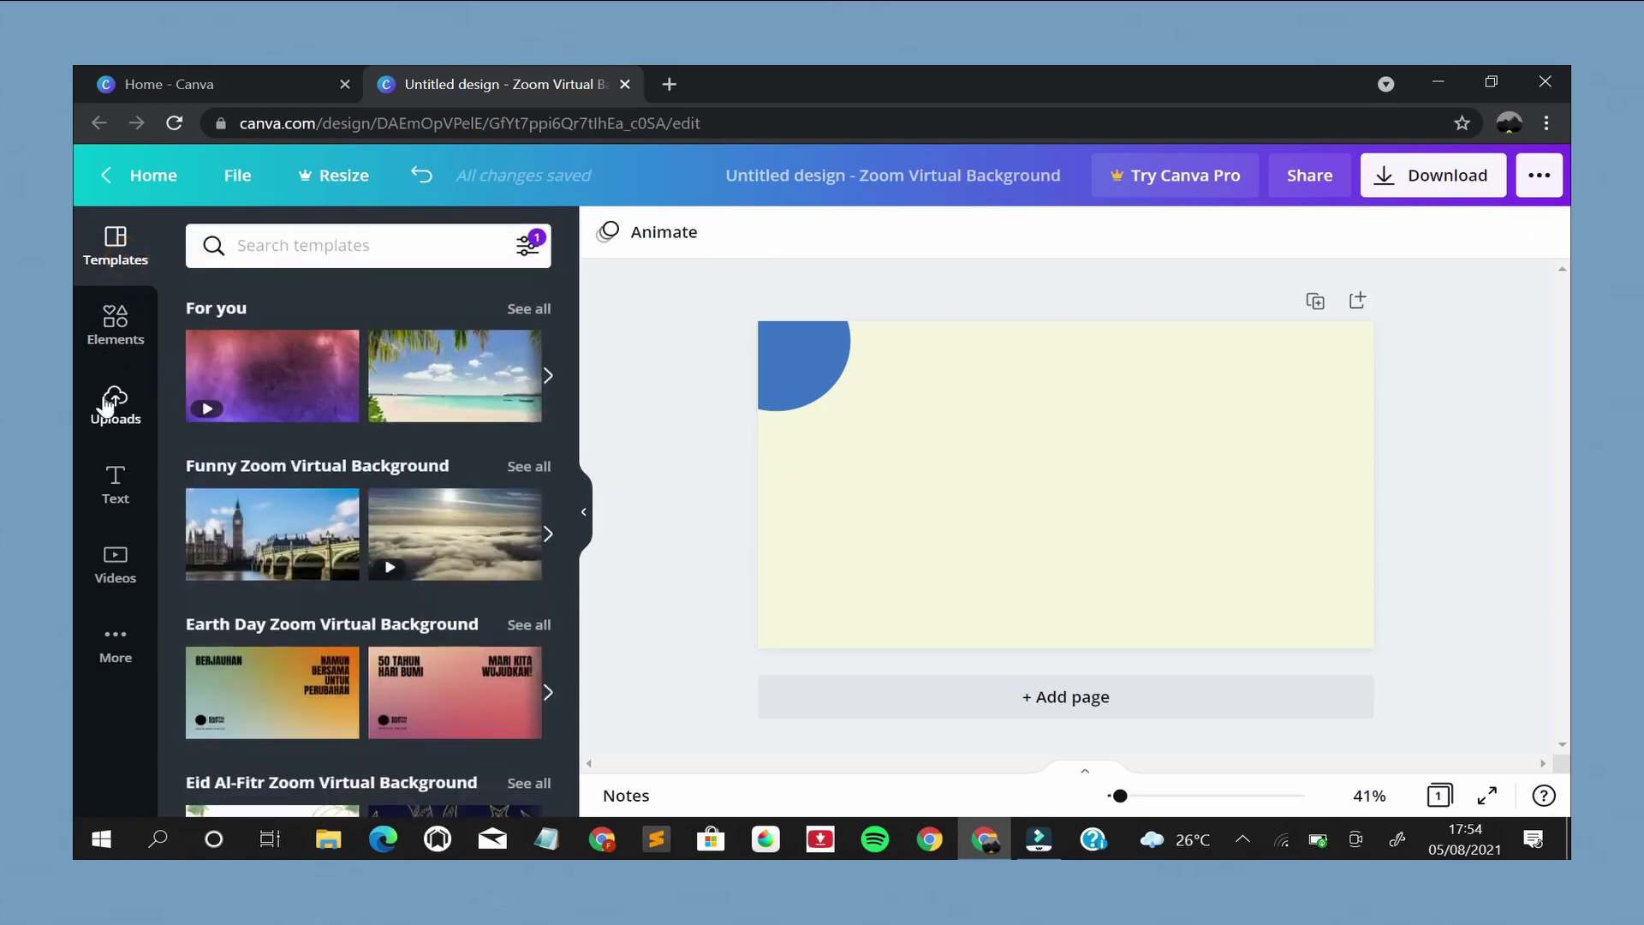
pyautogui.click(112, 325)
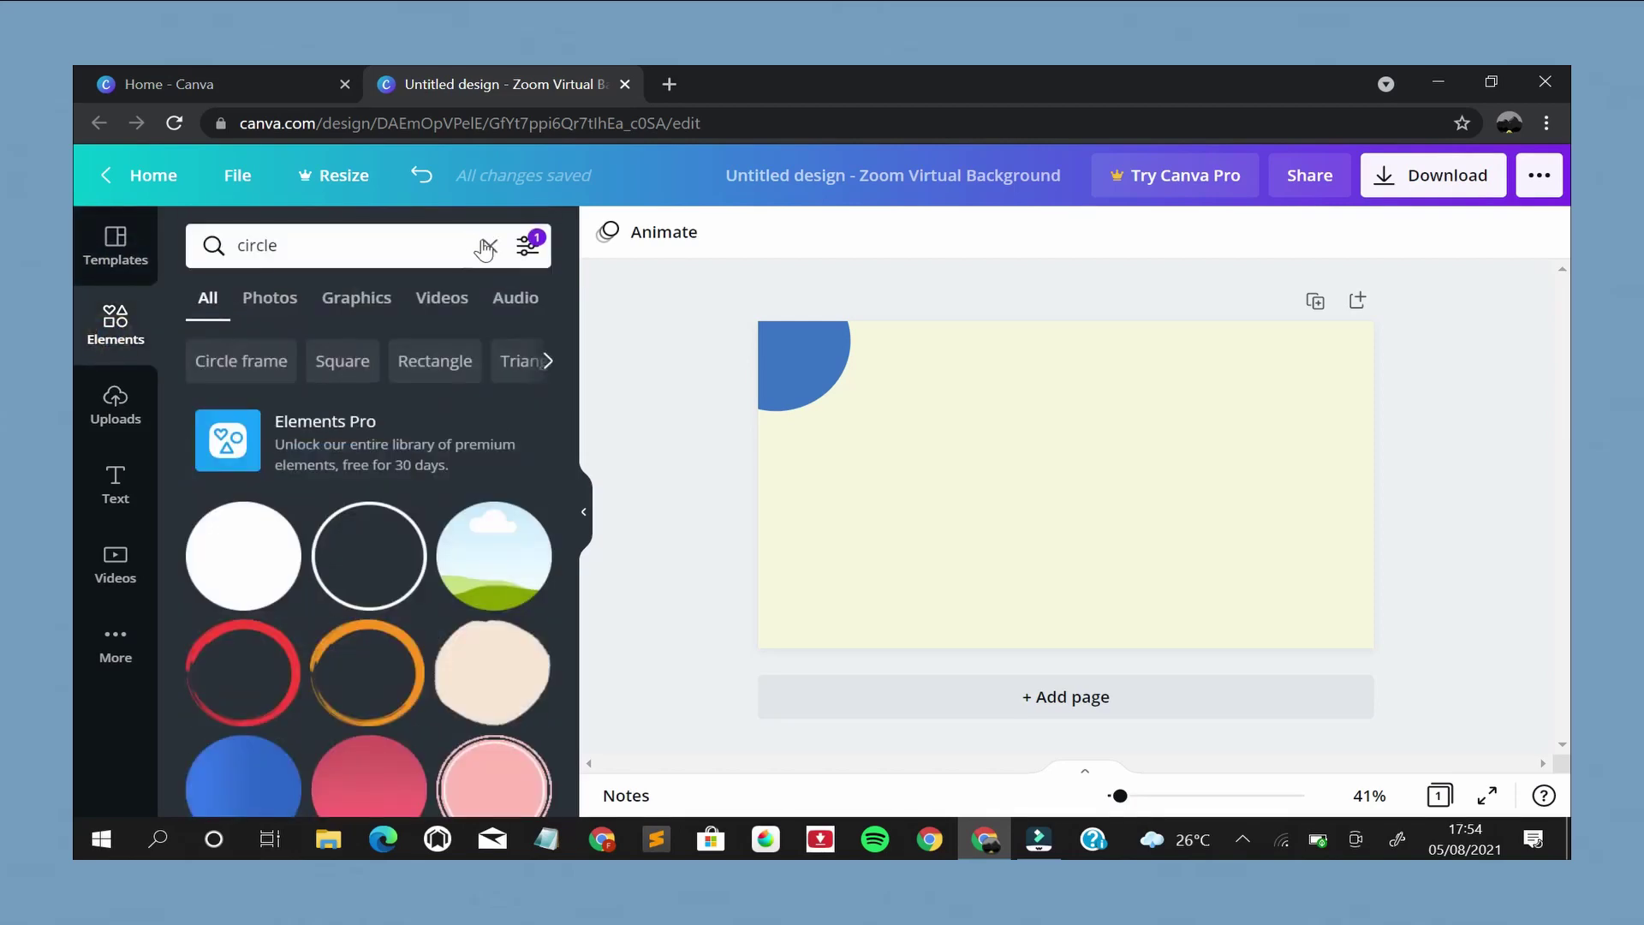
pyautogui.click(487, 246)
pyautogui.write('sch')
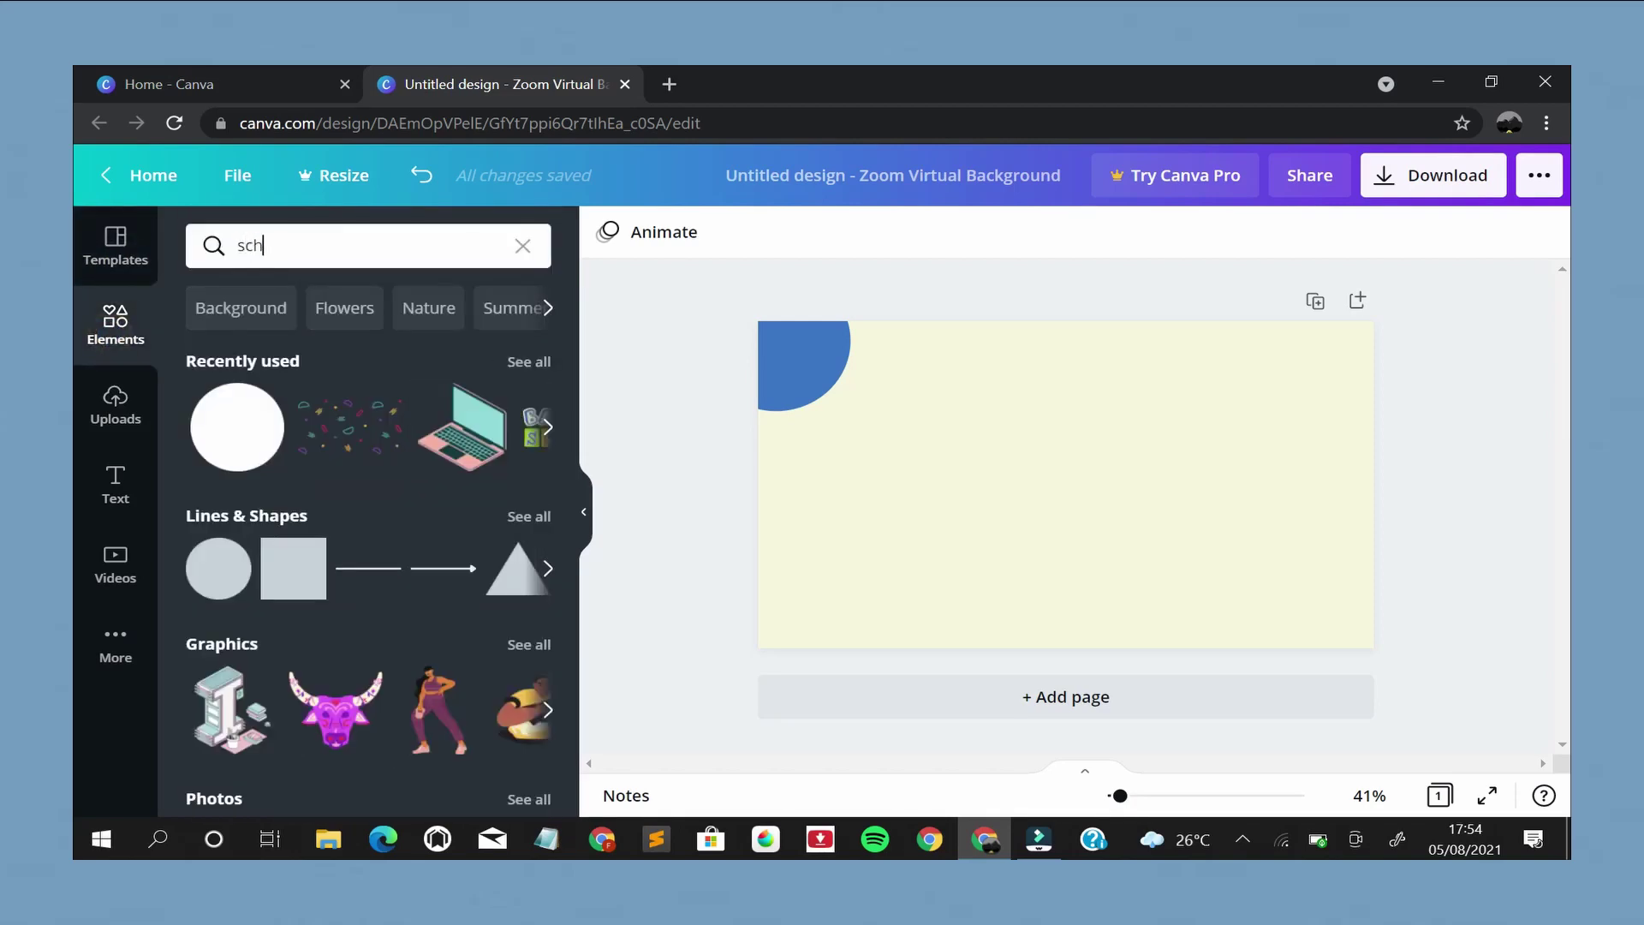
pyautogui.write('ool')
pyautogui.press('Return')
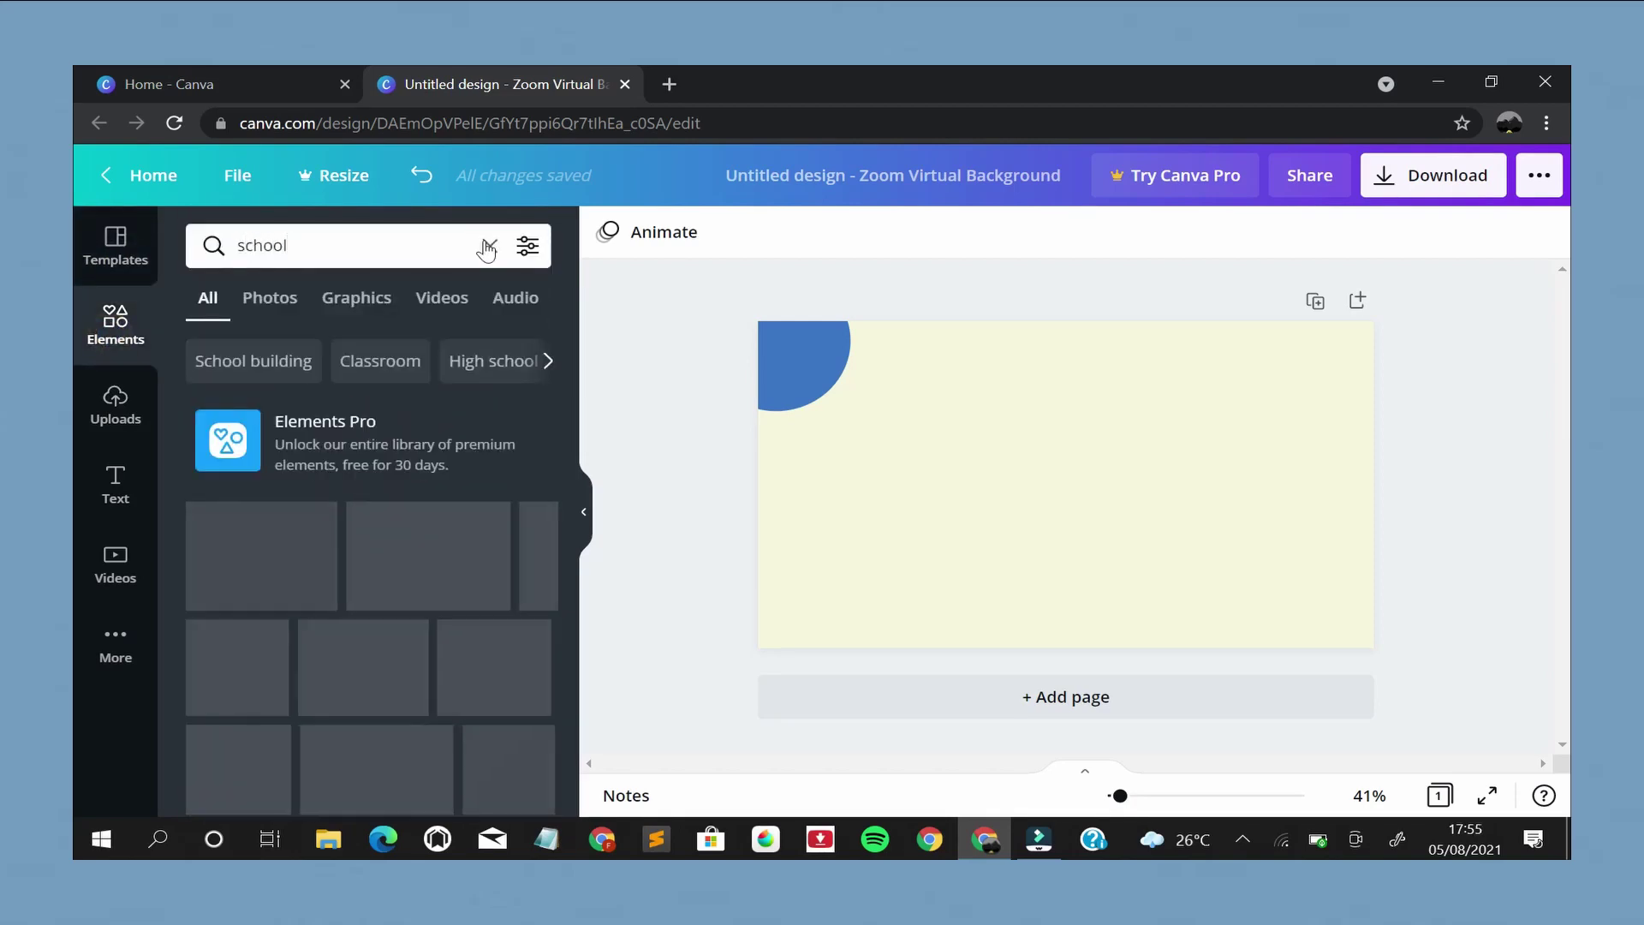
pyautogui.scroll(-10, 531, 512)
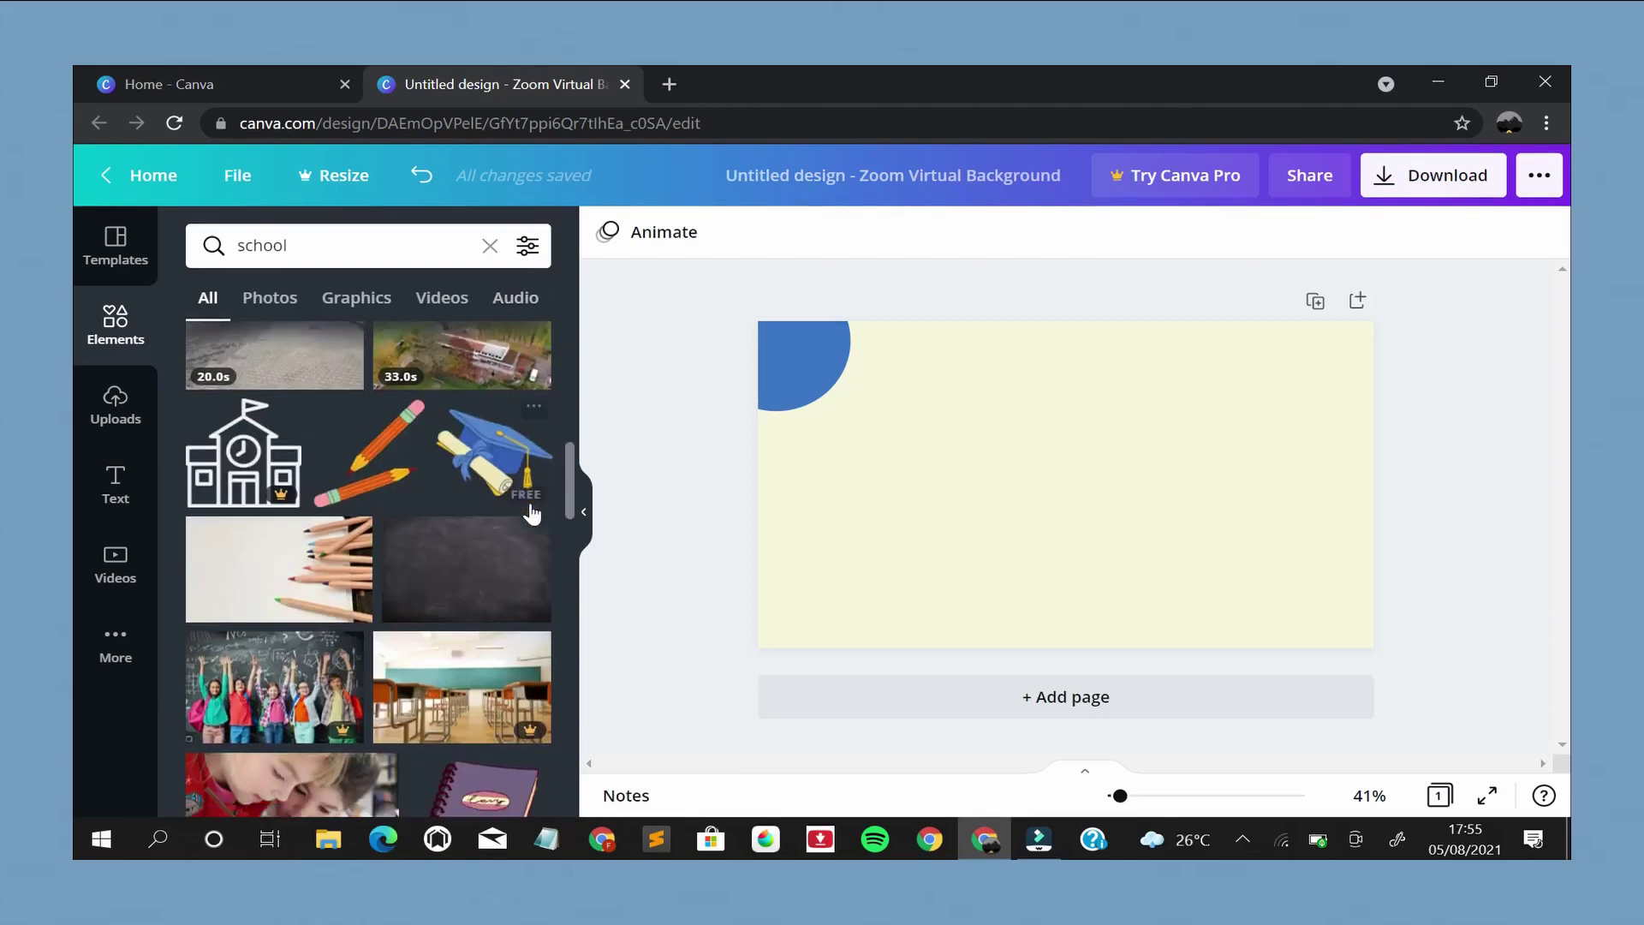
pyautogui.scroll(-10, 531, 512)
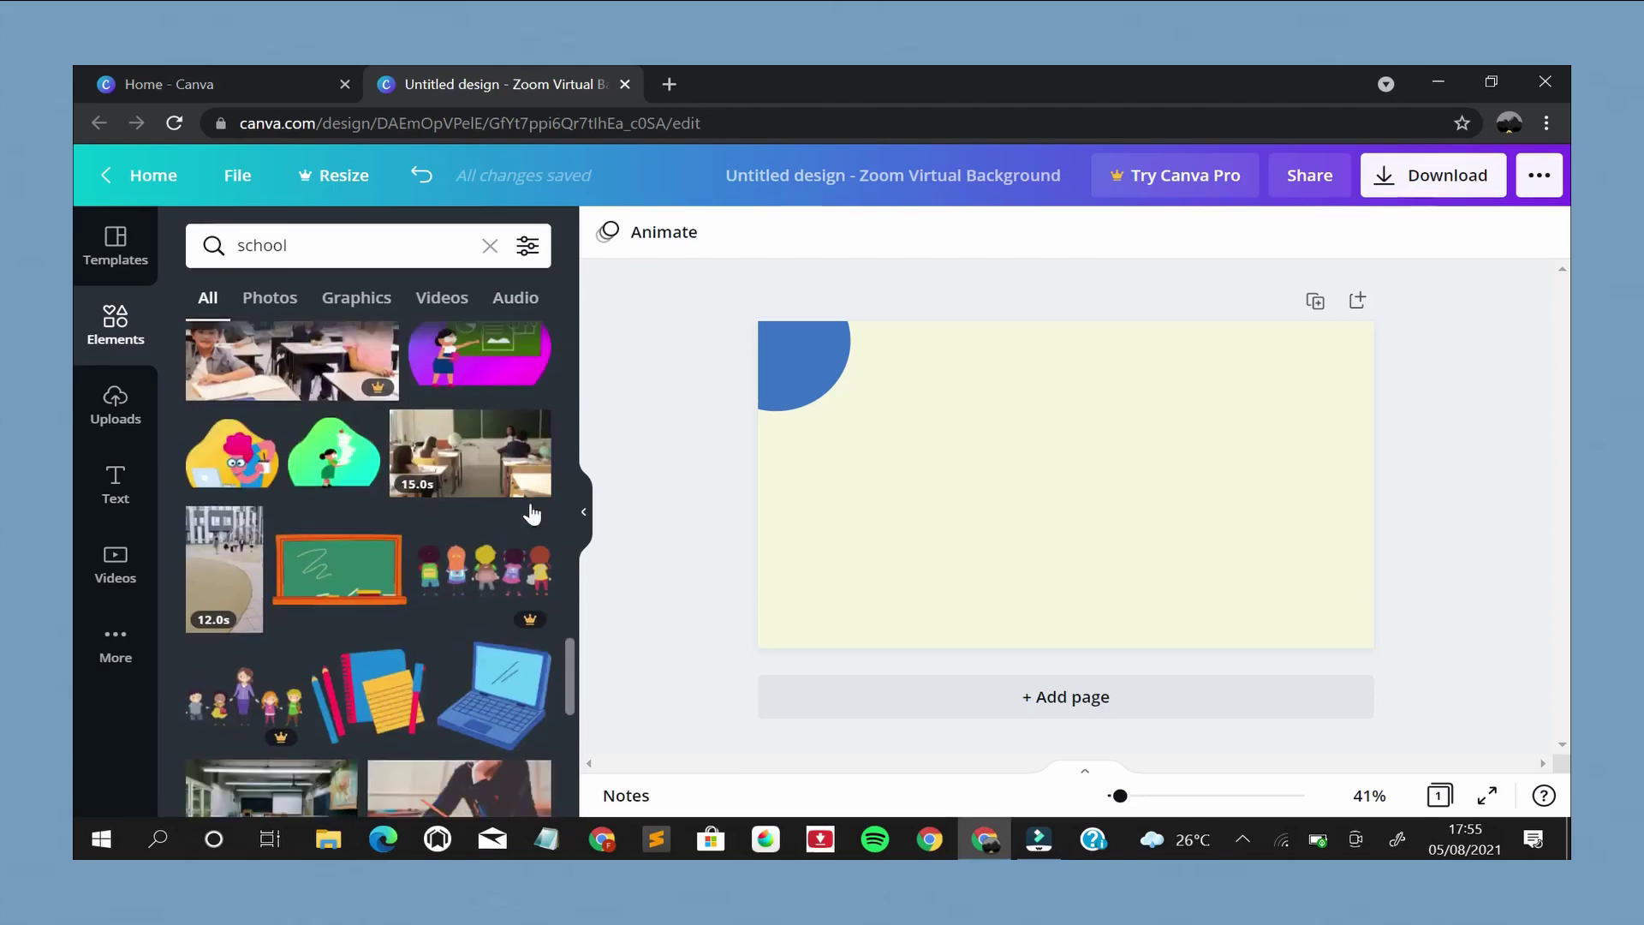
pyautogui.scroll(-10, 531, 512)
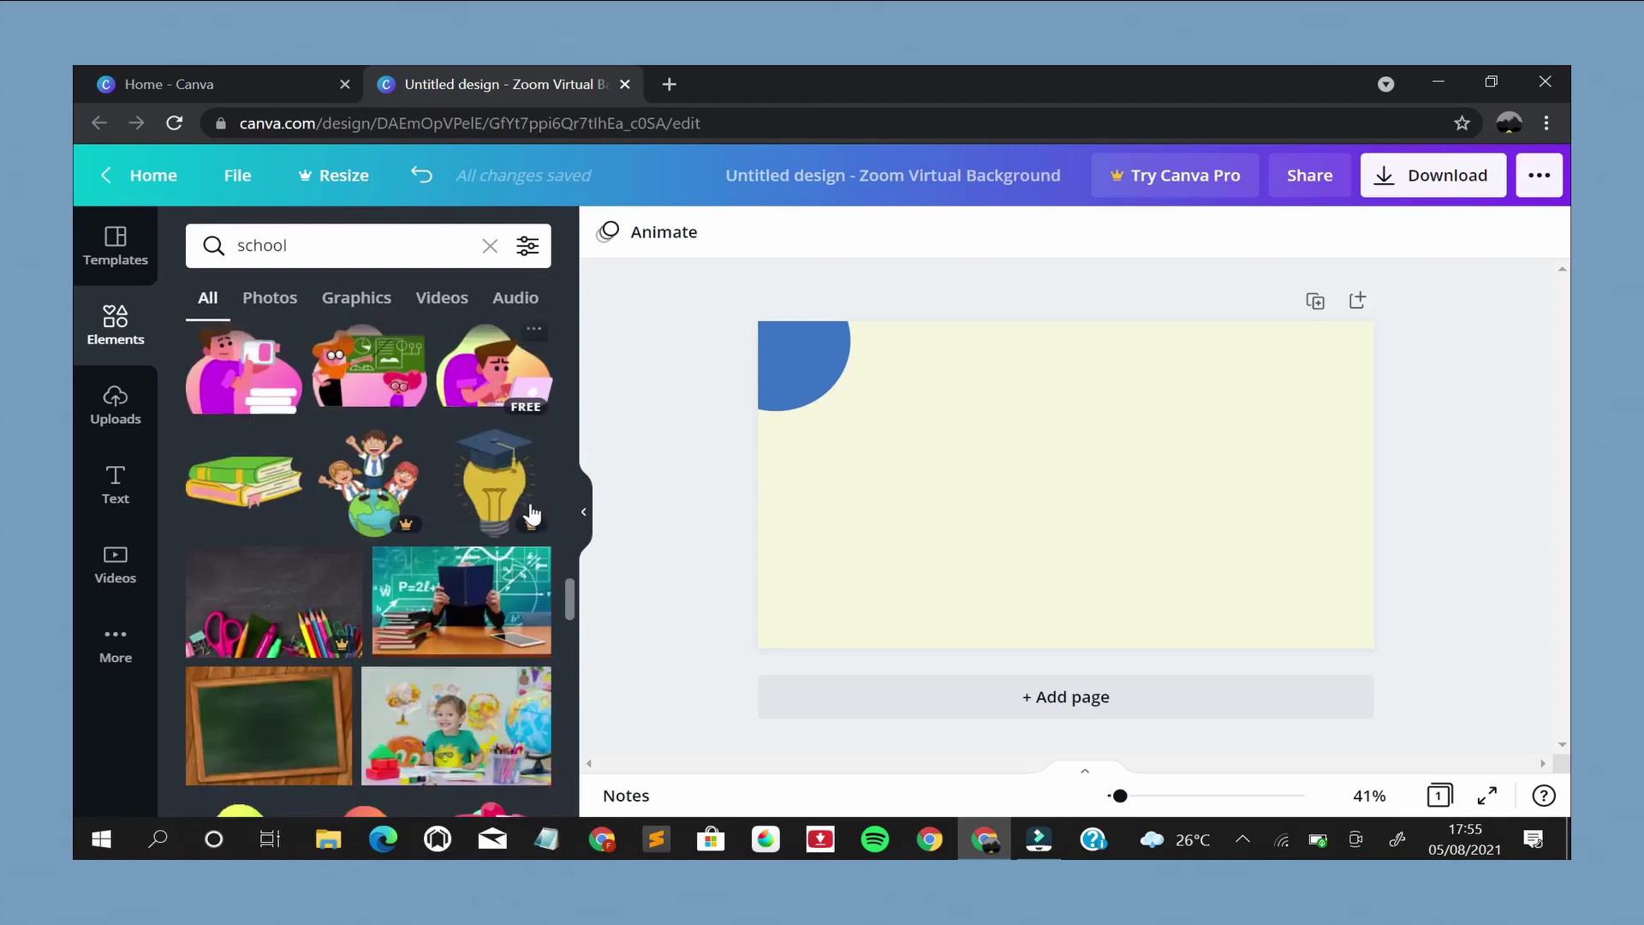
pyautogui.scroll(-5, 531, 512)
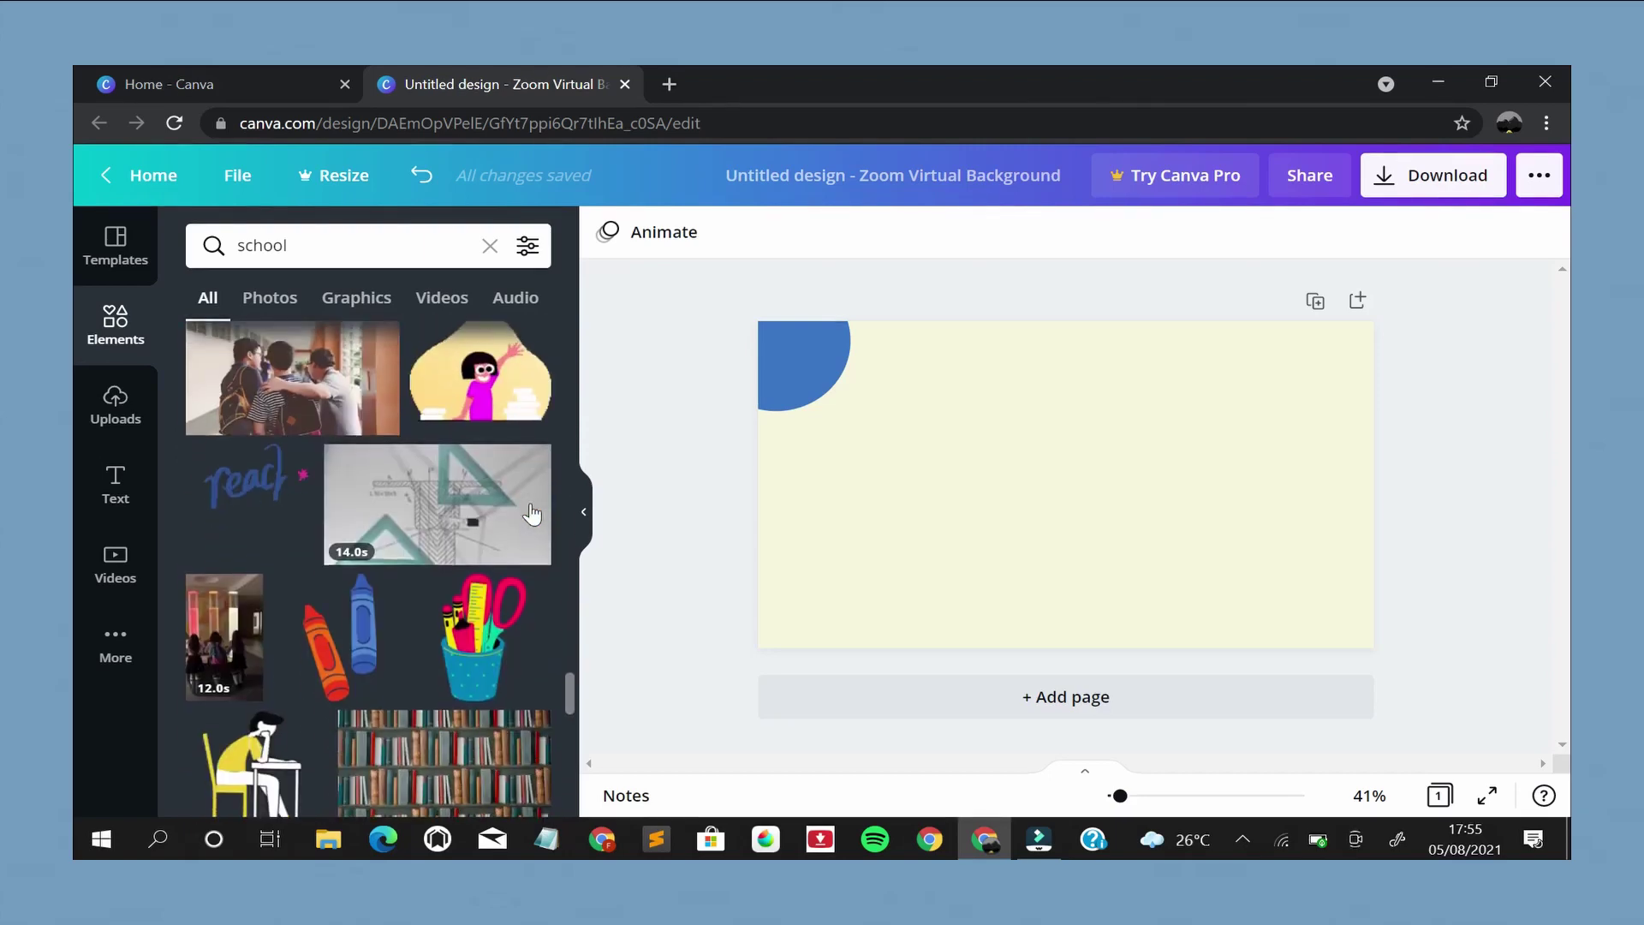
pyautogui.scroll(8, 530, 512)
# Search the elements for "school building", add the plain orange school graphic and place it slightly smaller in the page's lower-left corner
pyautogui.click(441, 246)
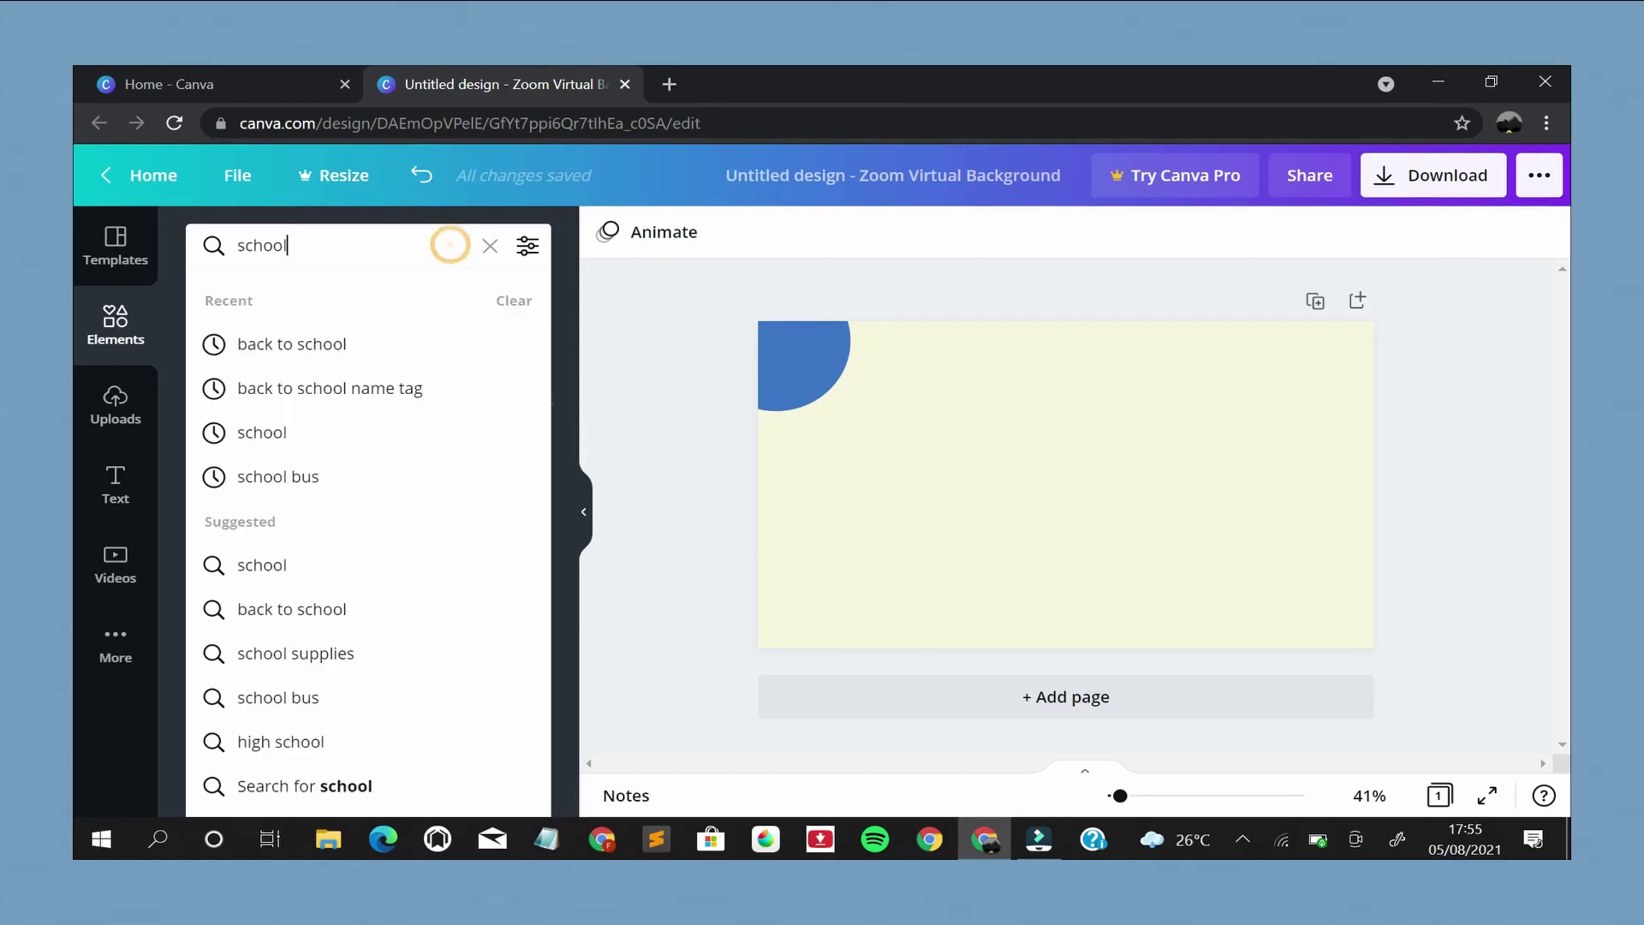
pyautogui.write('buil')
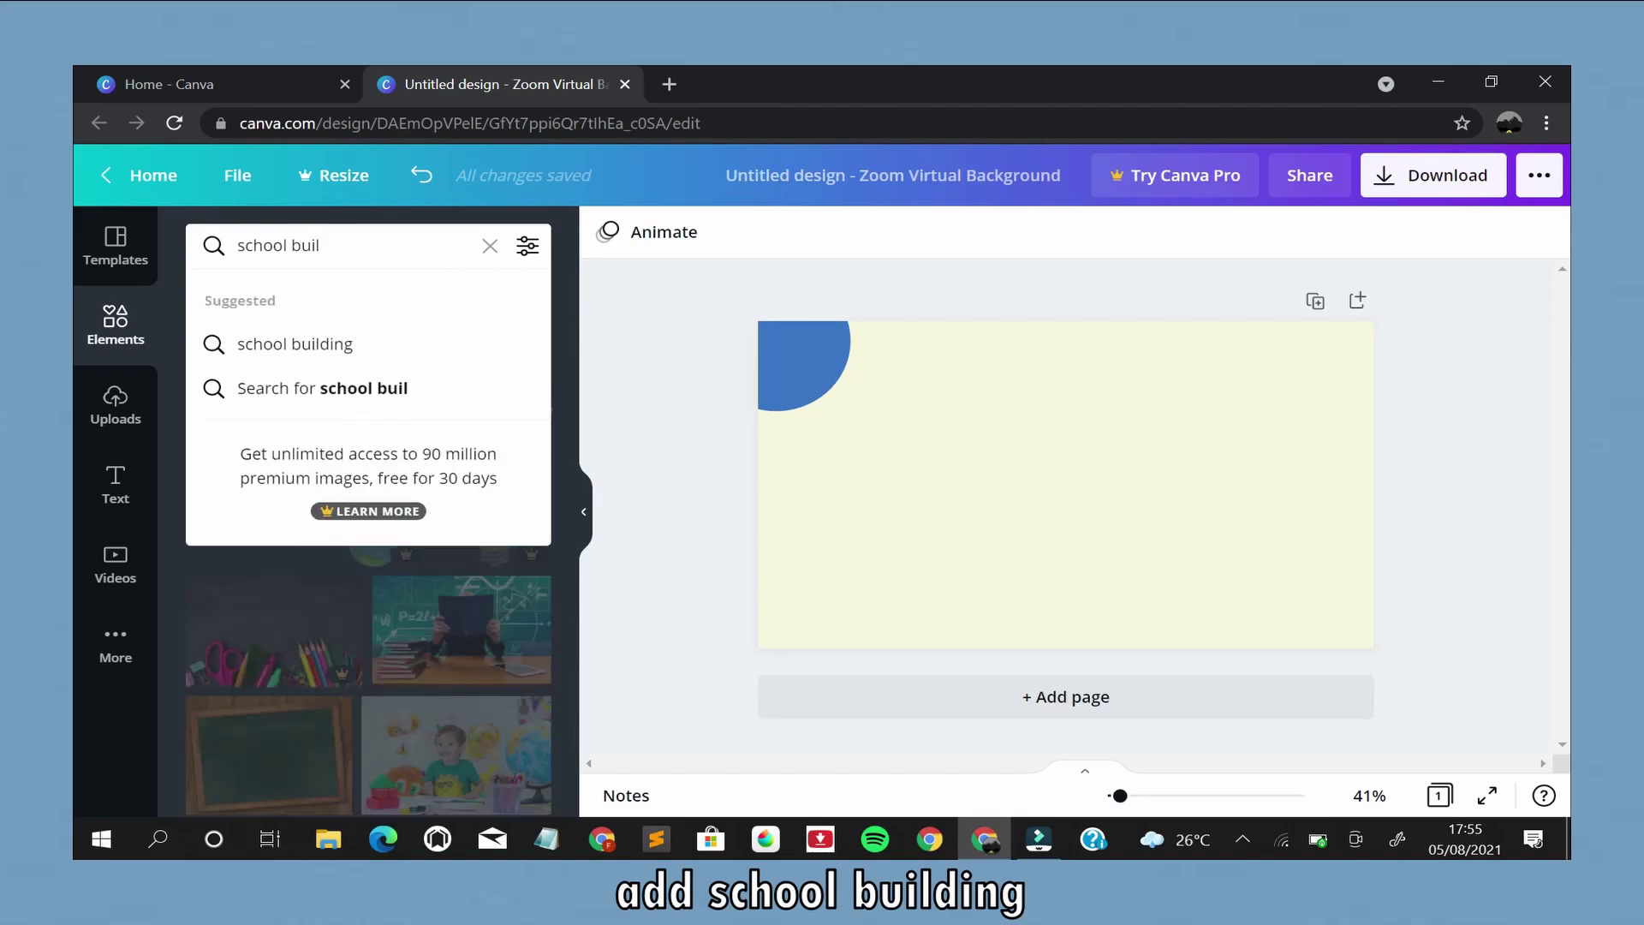
pyautogui.write('ding')
pyautogui.press('Return')
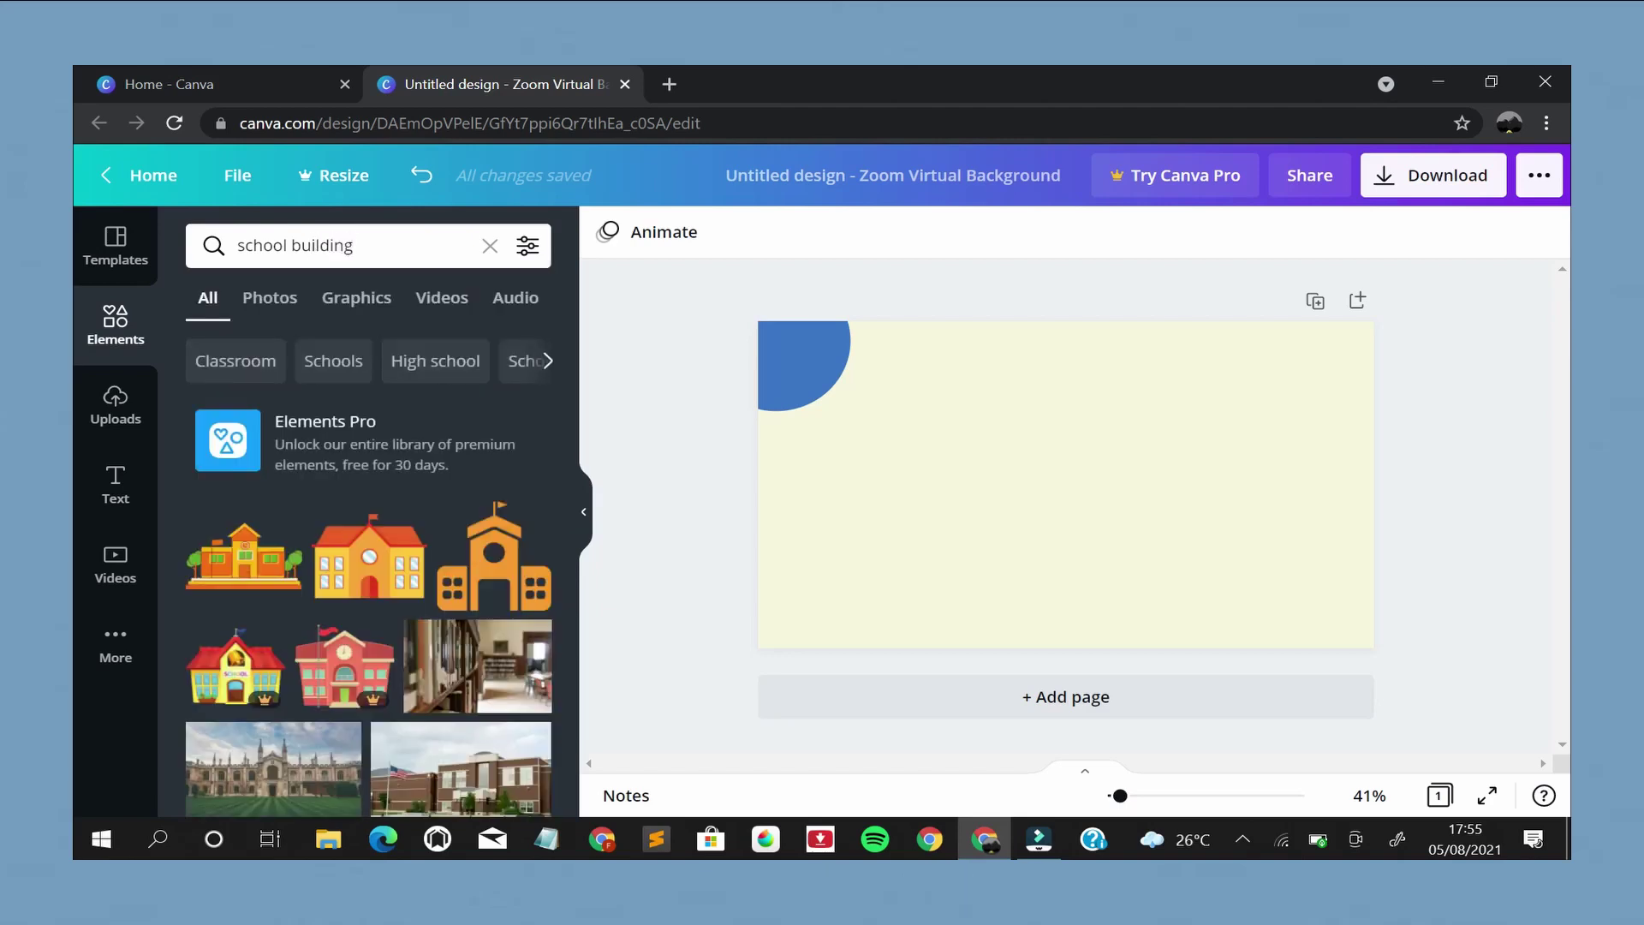
pyautogui.click(504, 571)
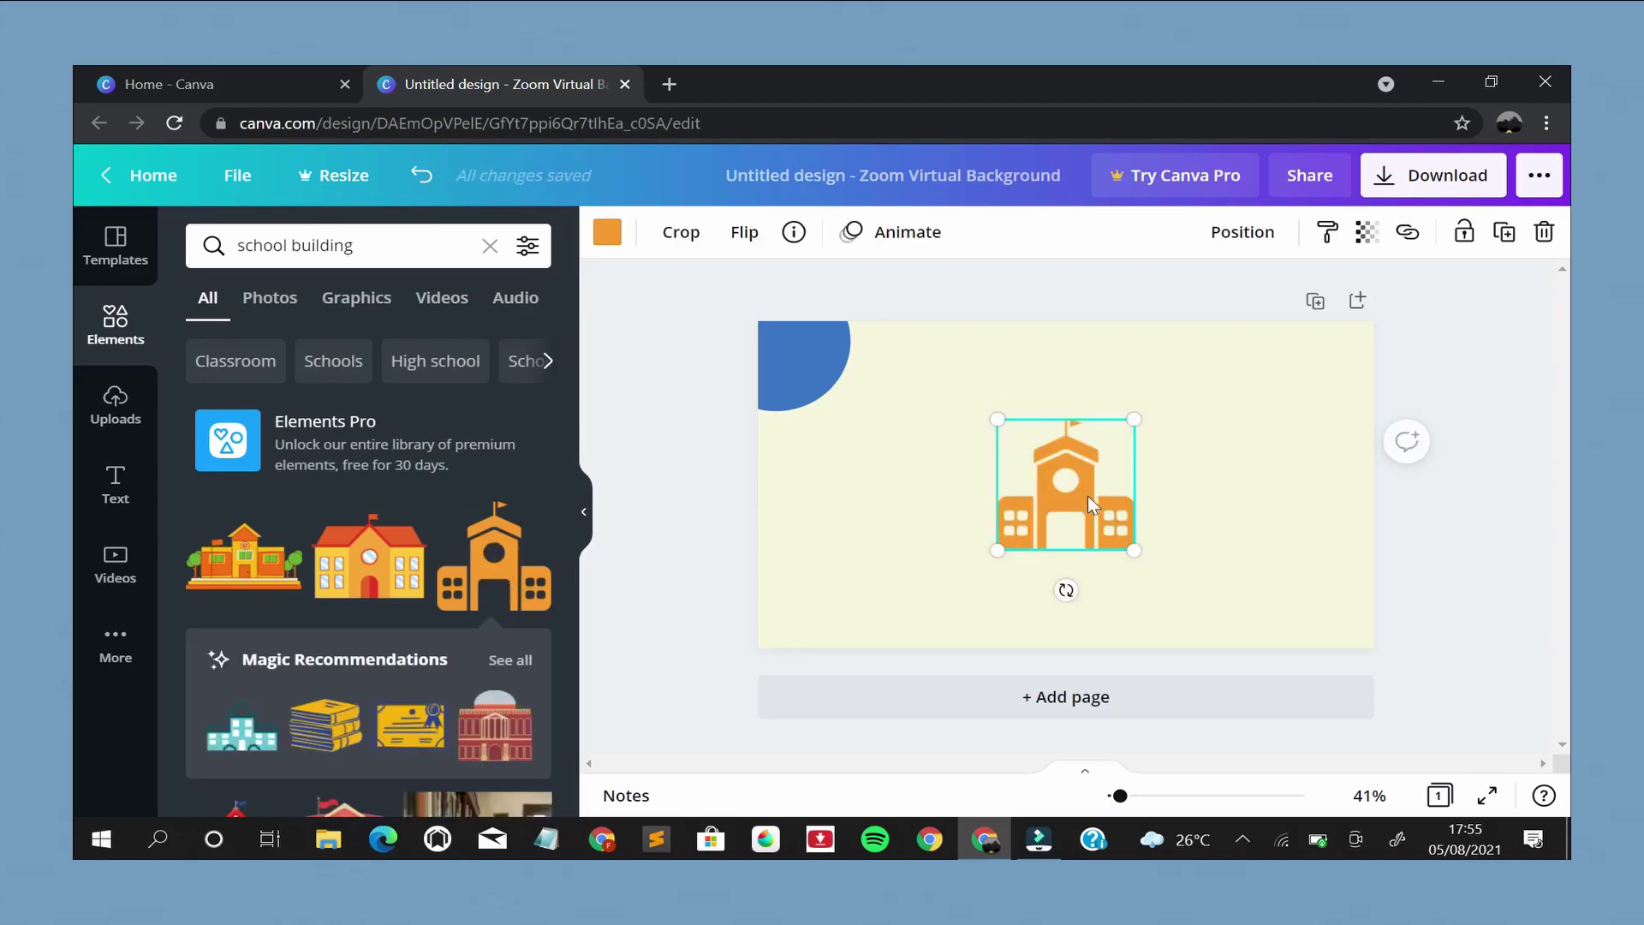
pyautogui.moveTo(1048, 505); pyautogui.dragTo(803, 506)
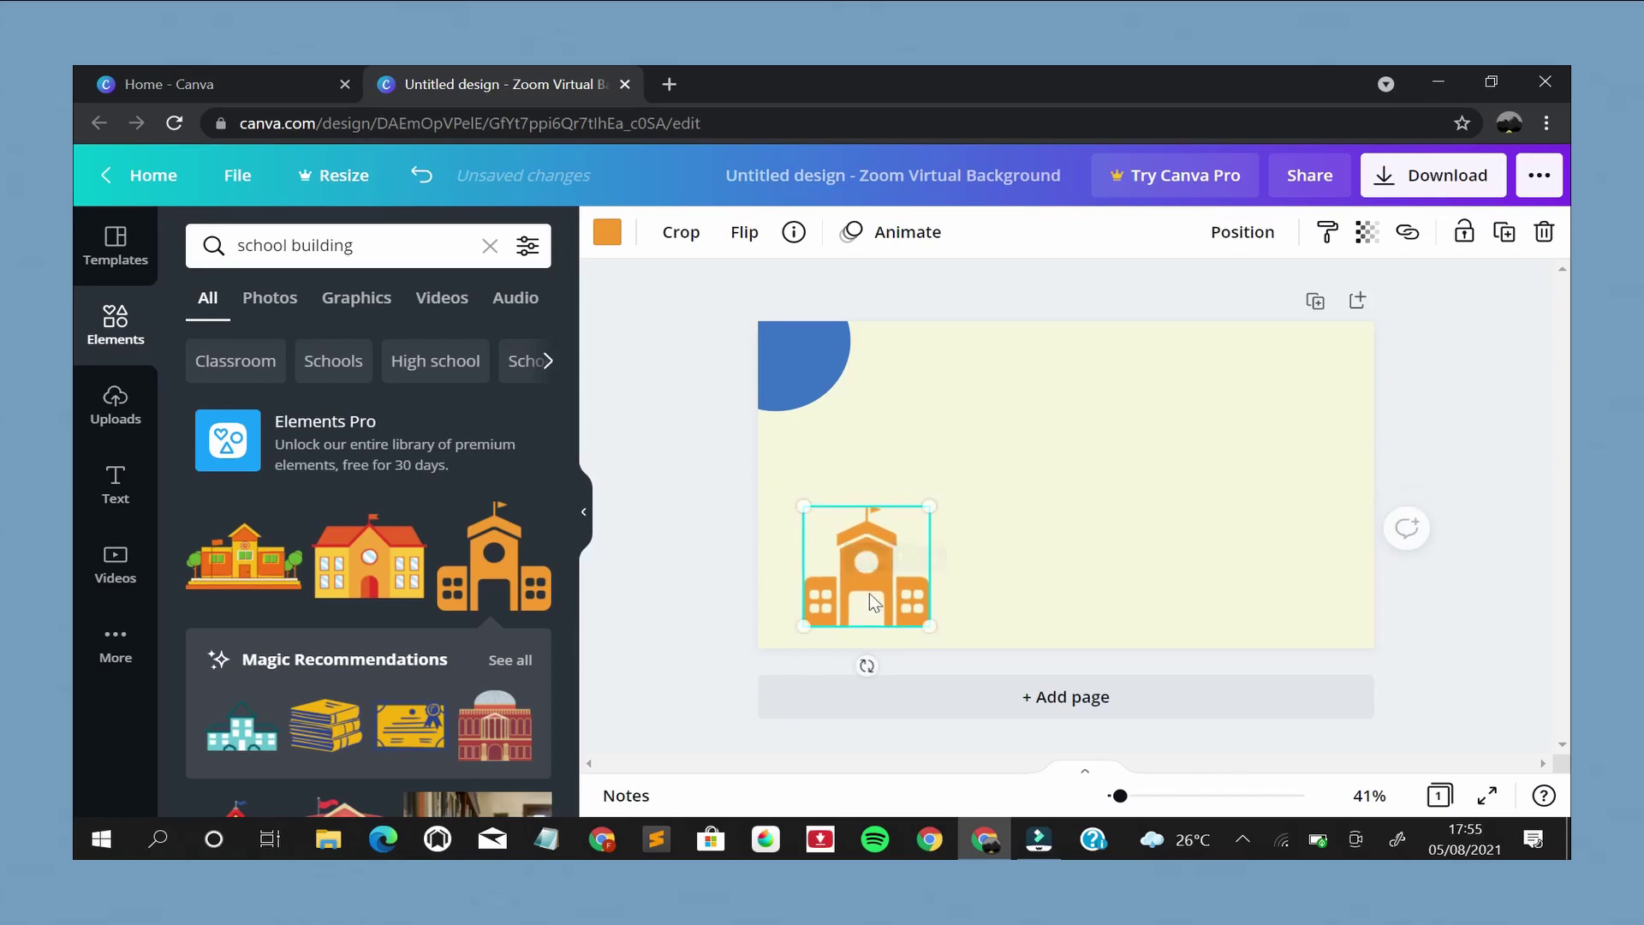
pyautogui.moveTo(868, 596); pyautogui.dragTo(847, 606)
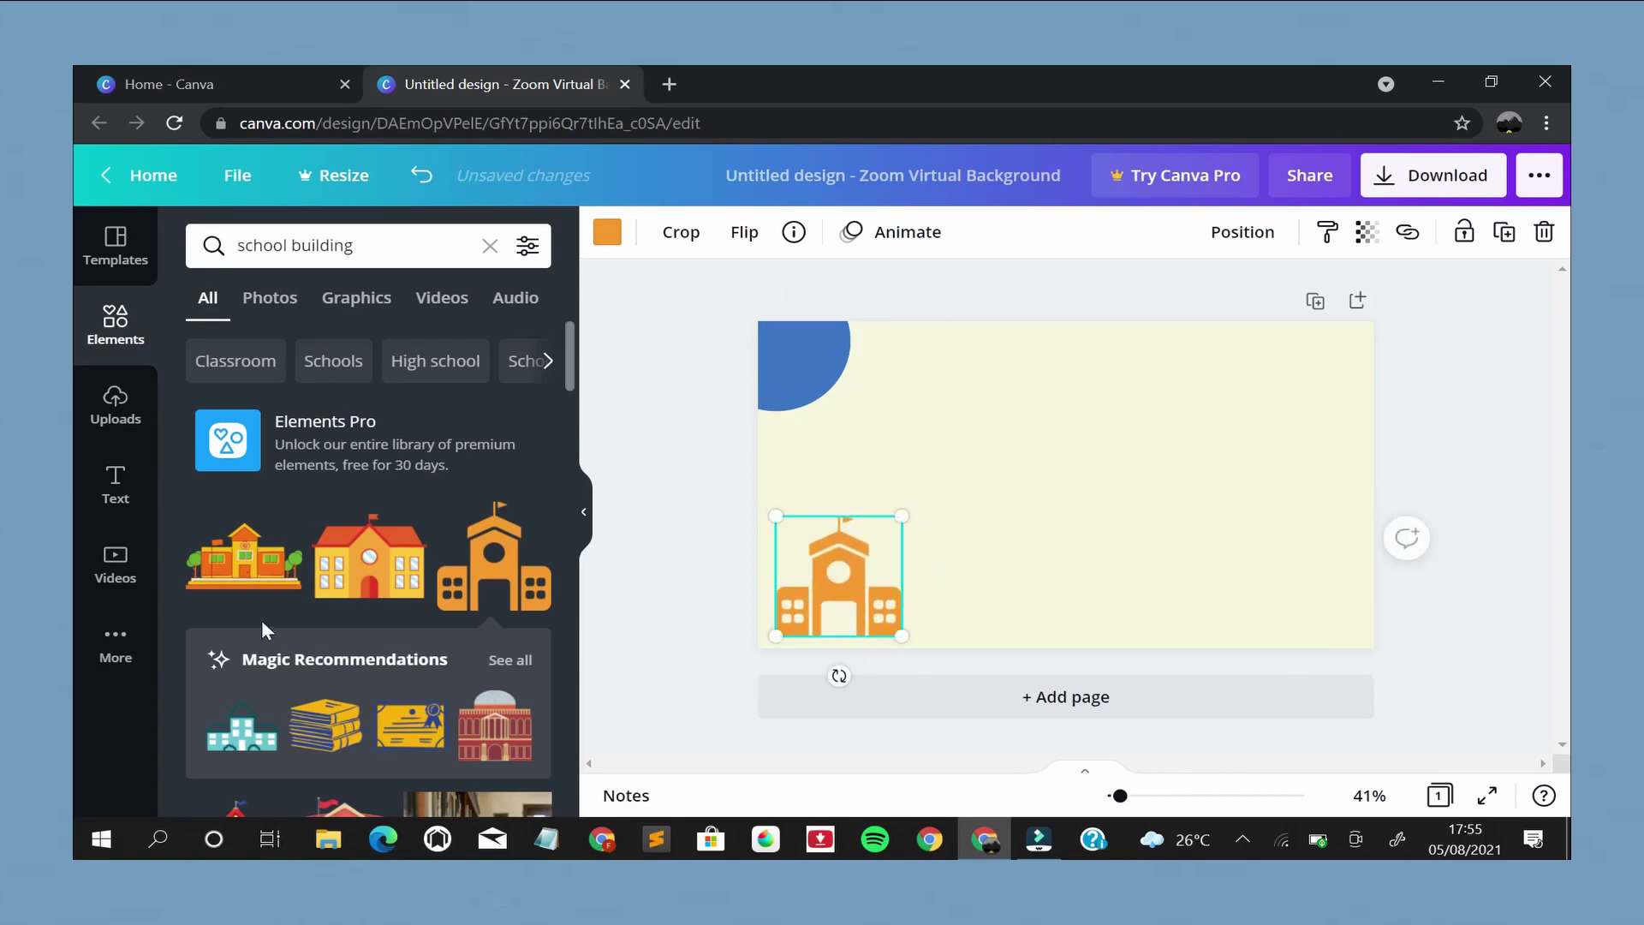
pyautogui.click(135, 642)
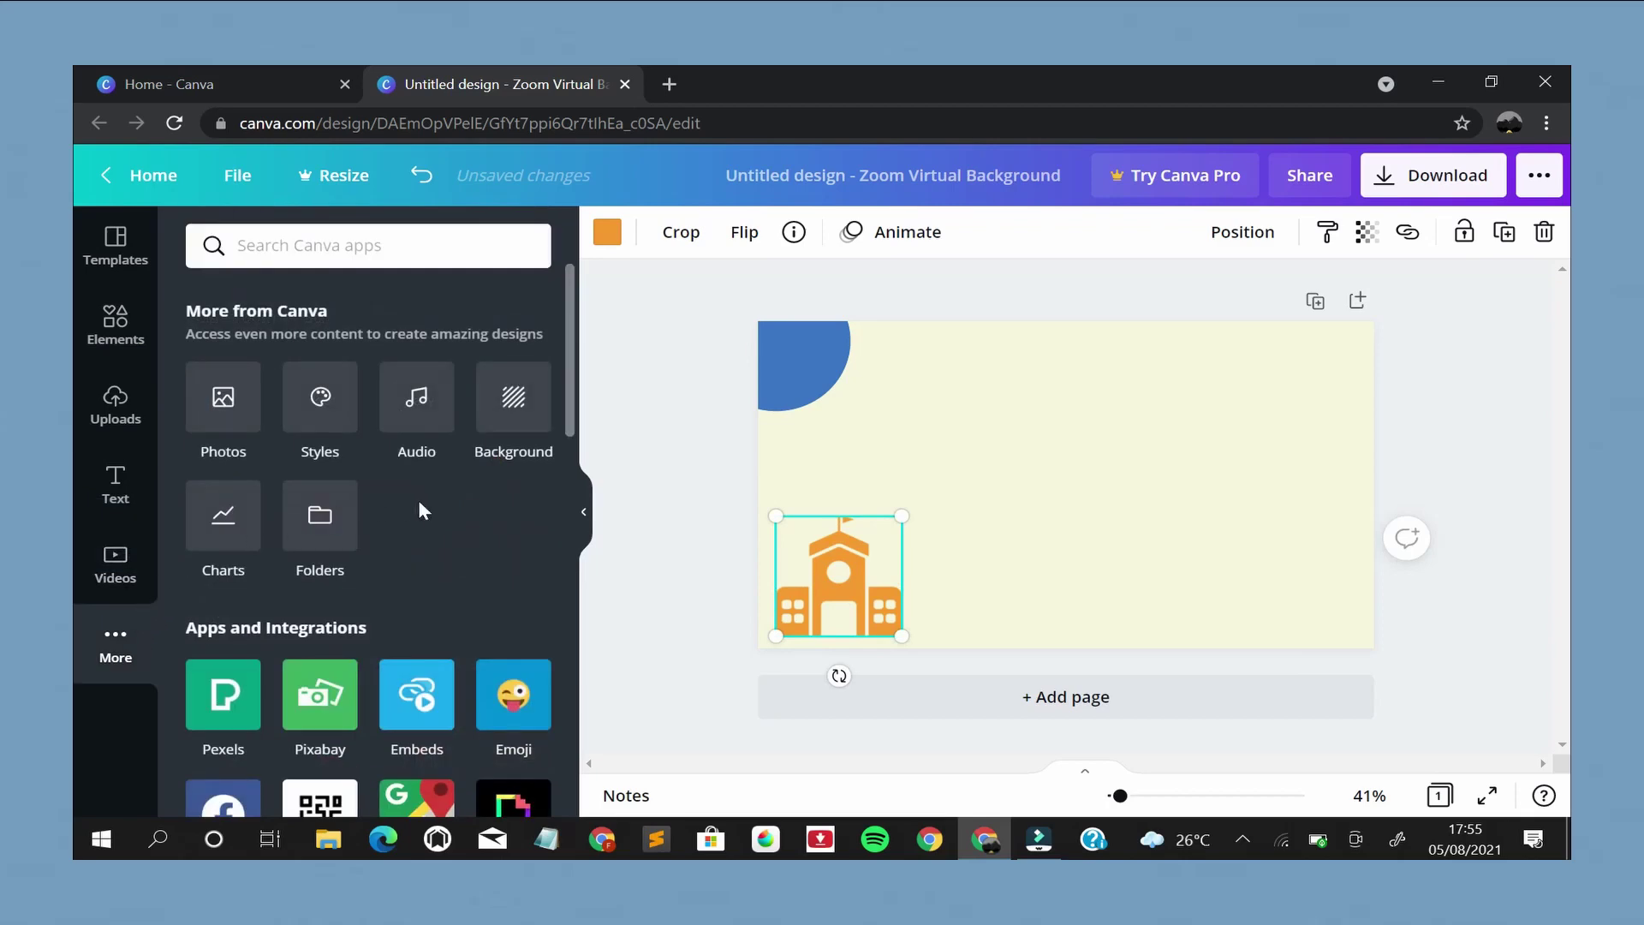
pyautogui.scroll(-10, 417, 505)
pyautogui.scroll(10, 417, 505)
pyautogui.click(122, 336)
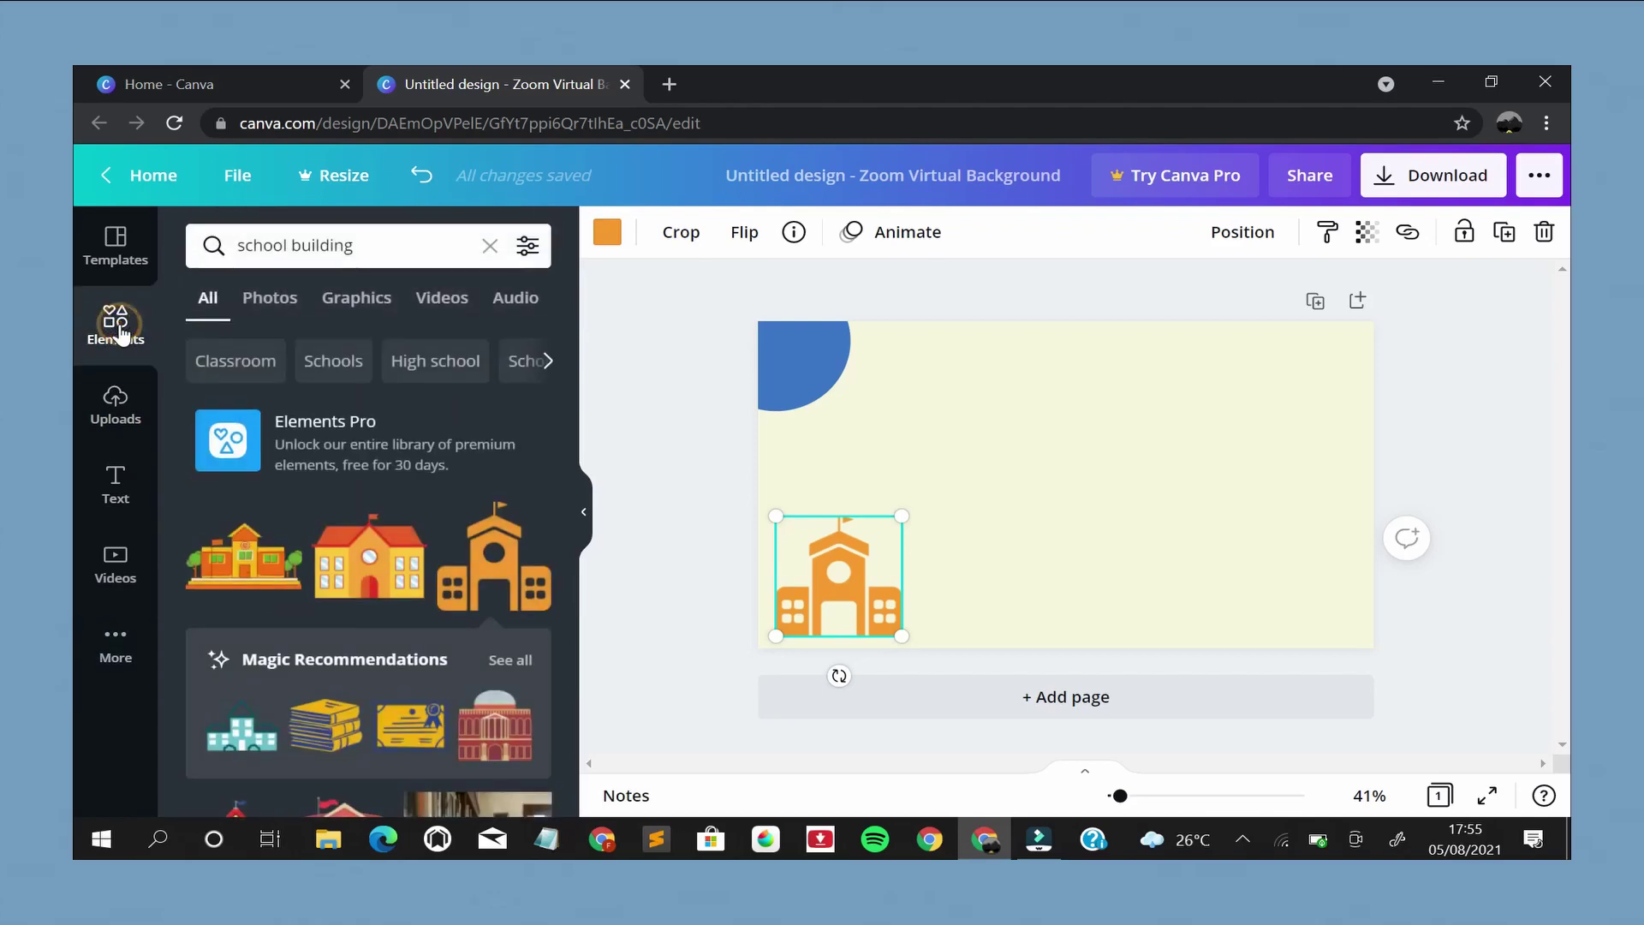
# Search the elements for "back to school" and add the free "back to School" lettering in yellow and green with a blue outline
pyautogui.click(491, 247)
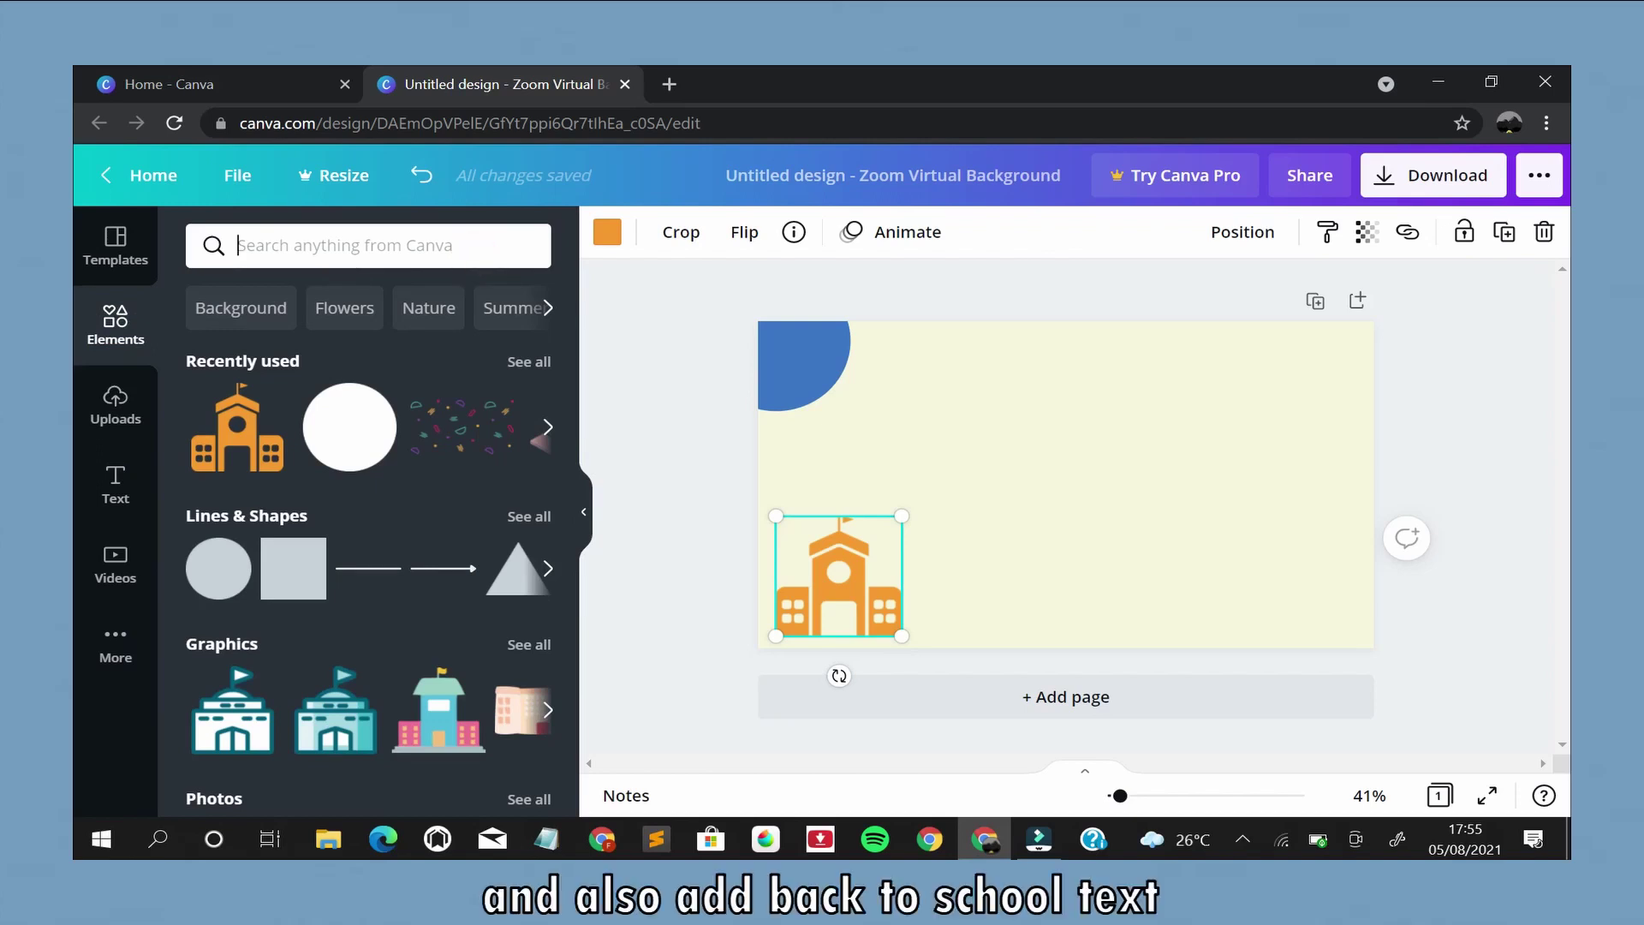
pyautogui.write('back to sch')
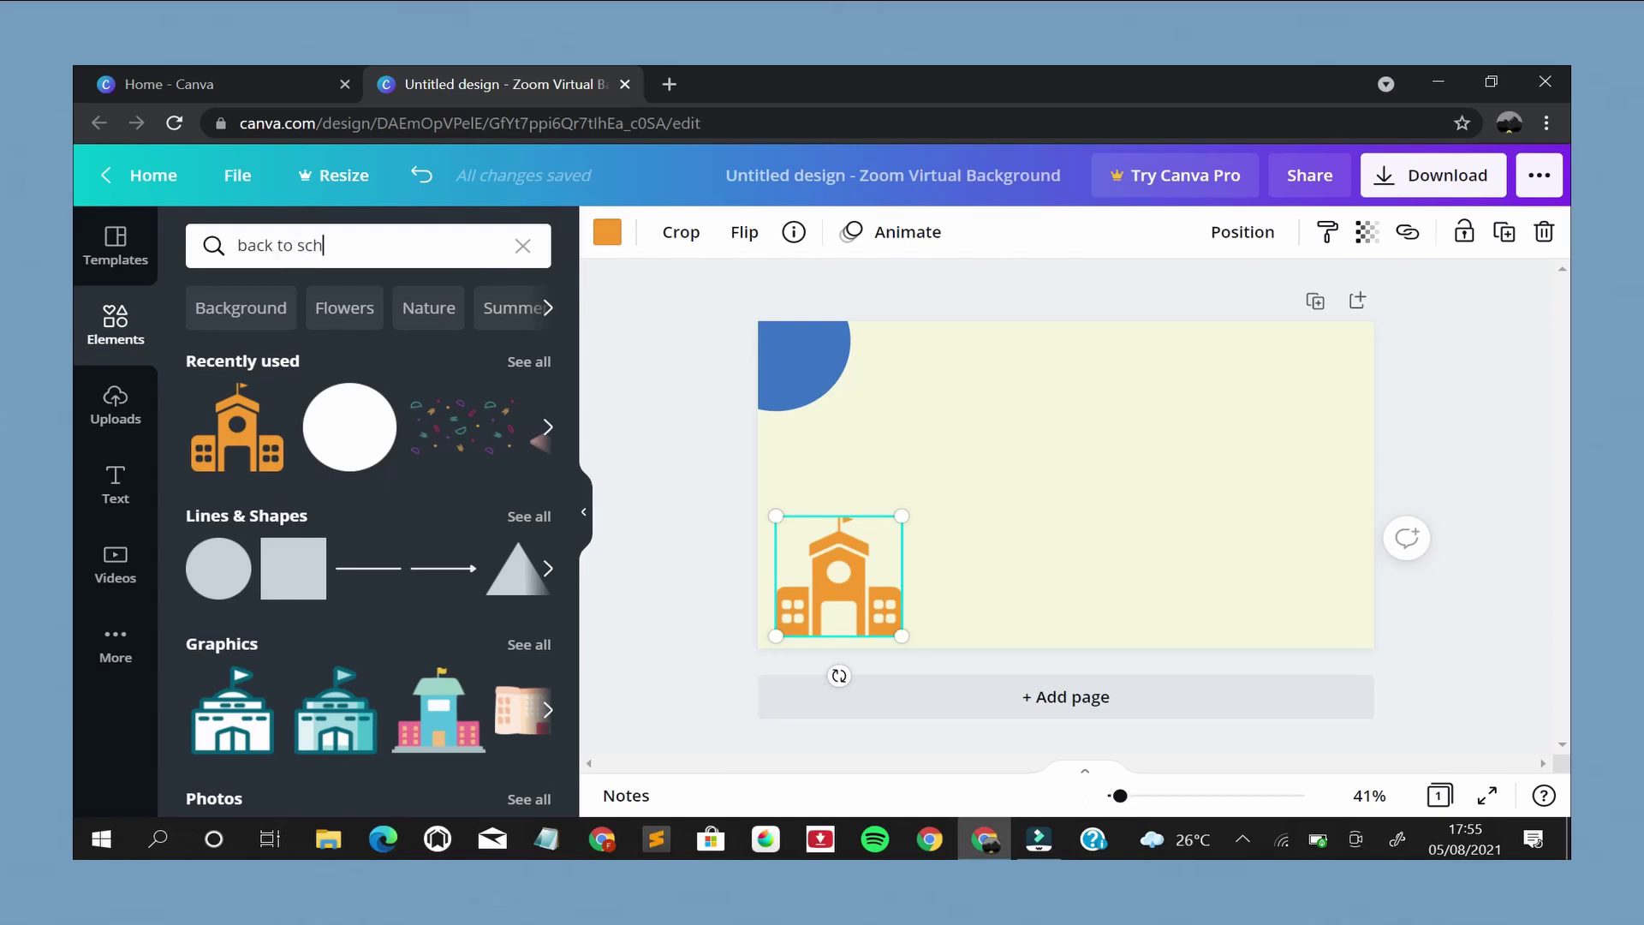
pyautogui.write('ool')
pyautogui.press('Return')
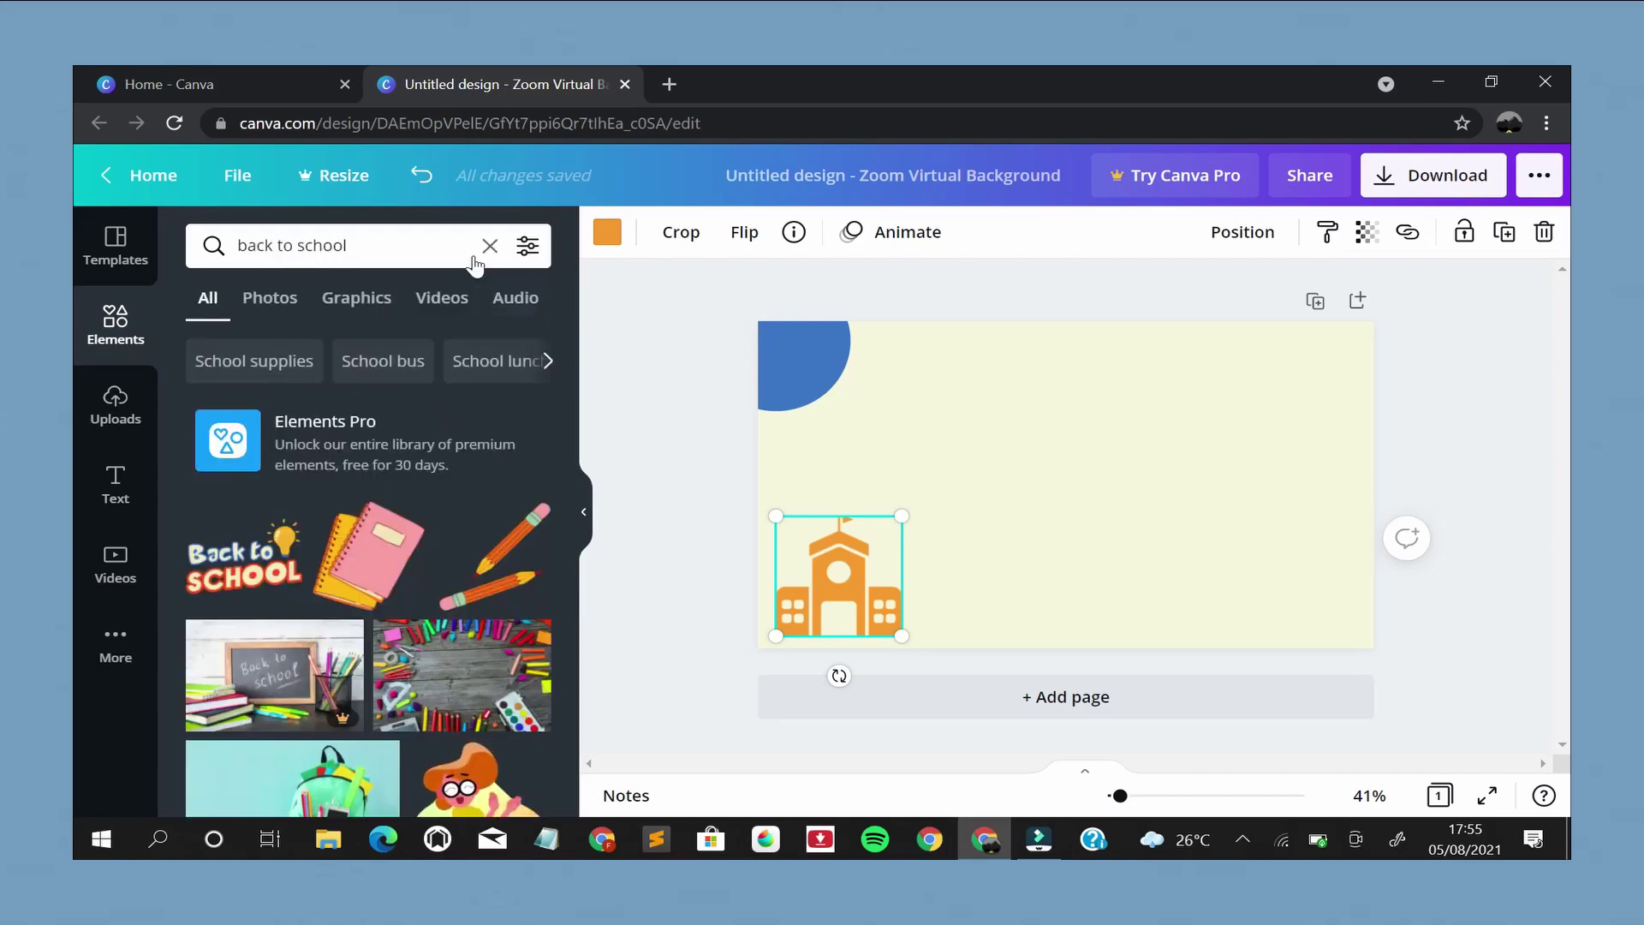
pyautogui.scroll(-5, 300, 593)
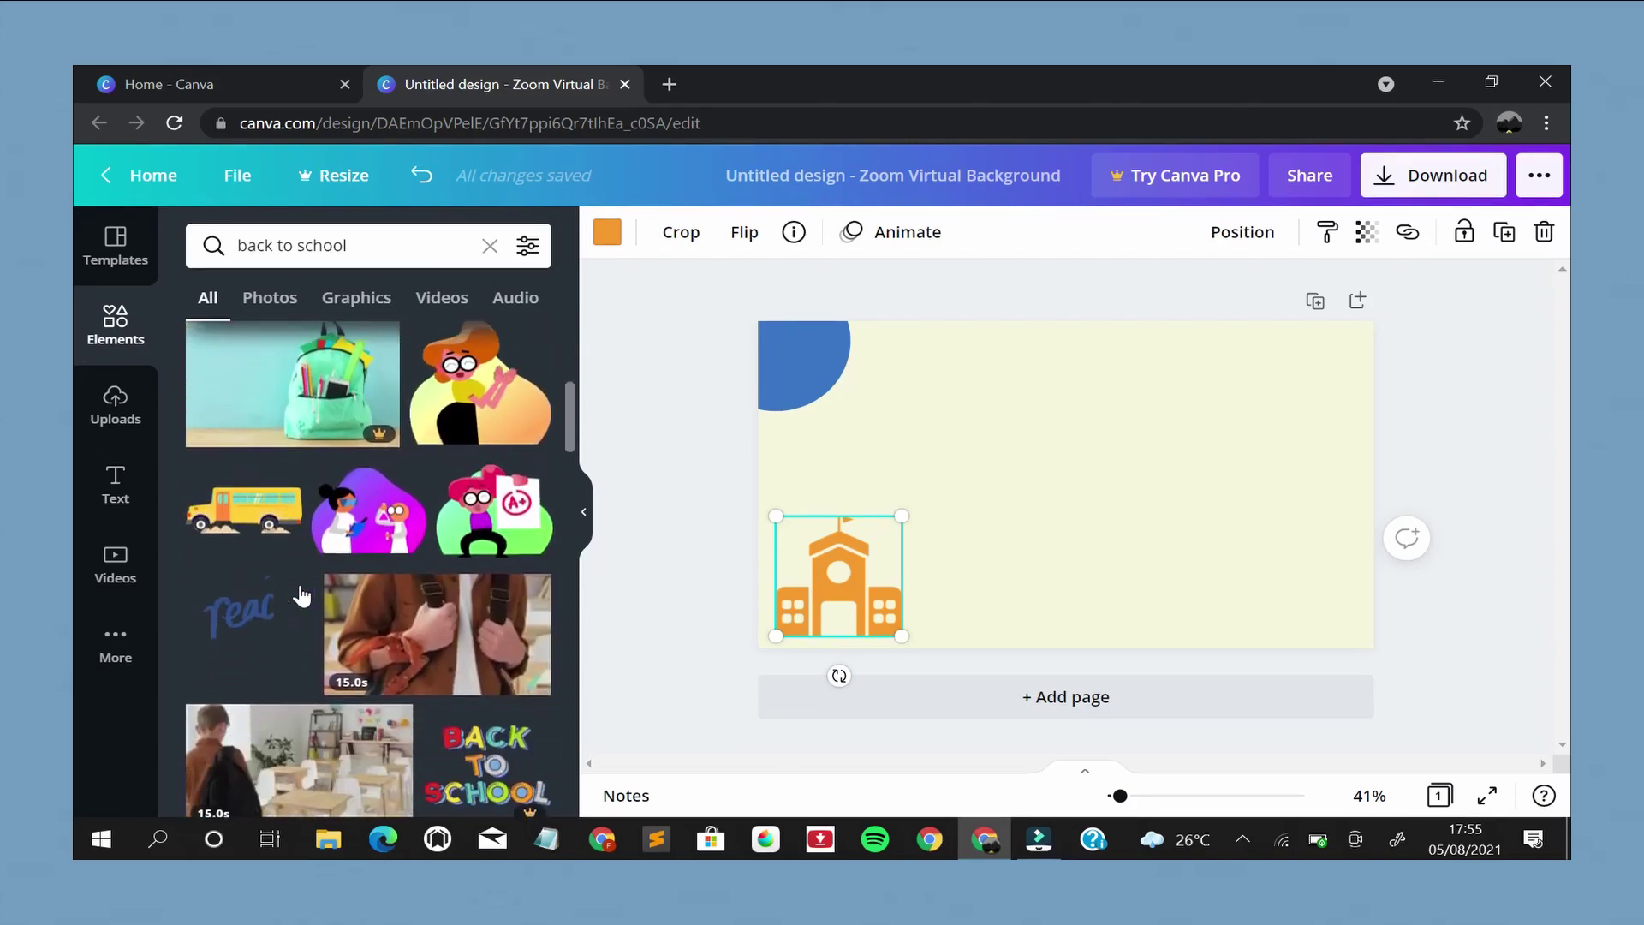
pyautogui.scroll(-3, 300, 594)
pyautogui.scroll(-5, 392, 606)
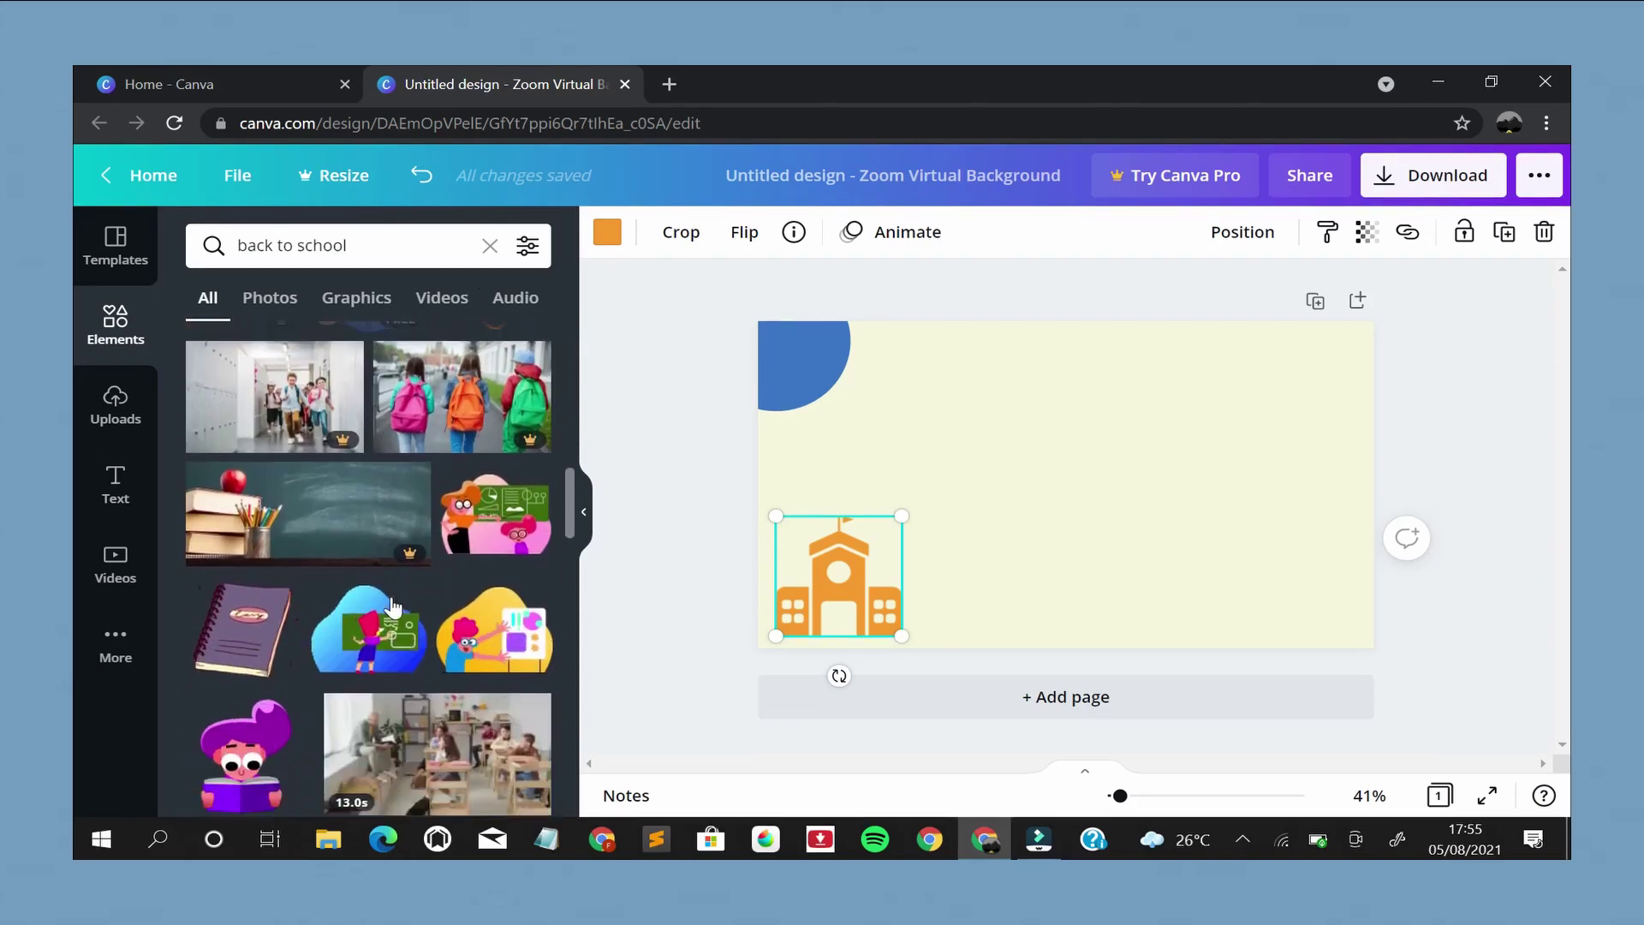
pyautogui.scroll(-8, 393, 605)
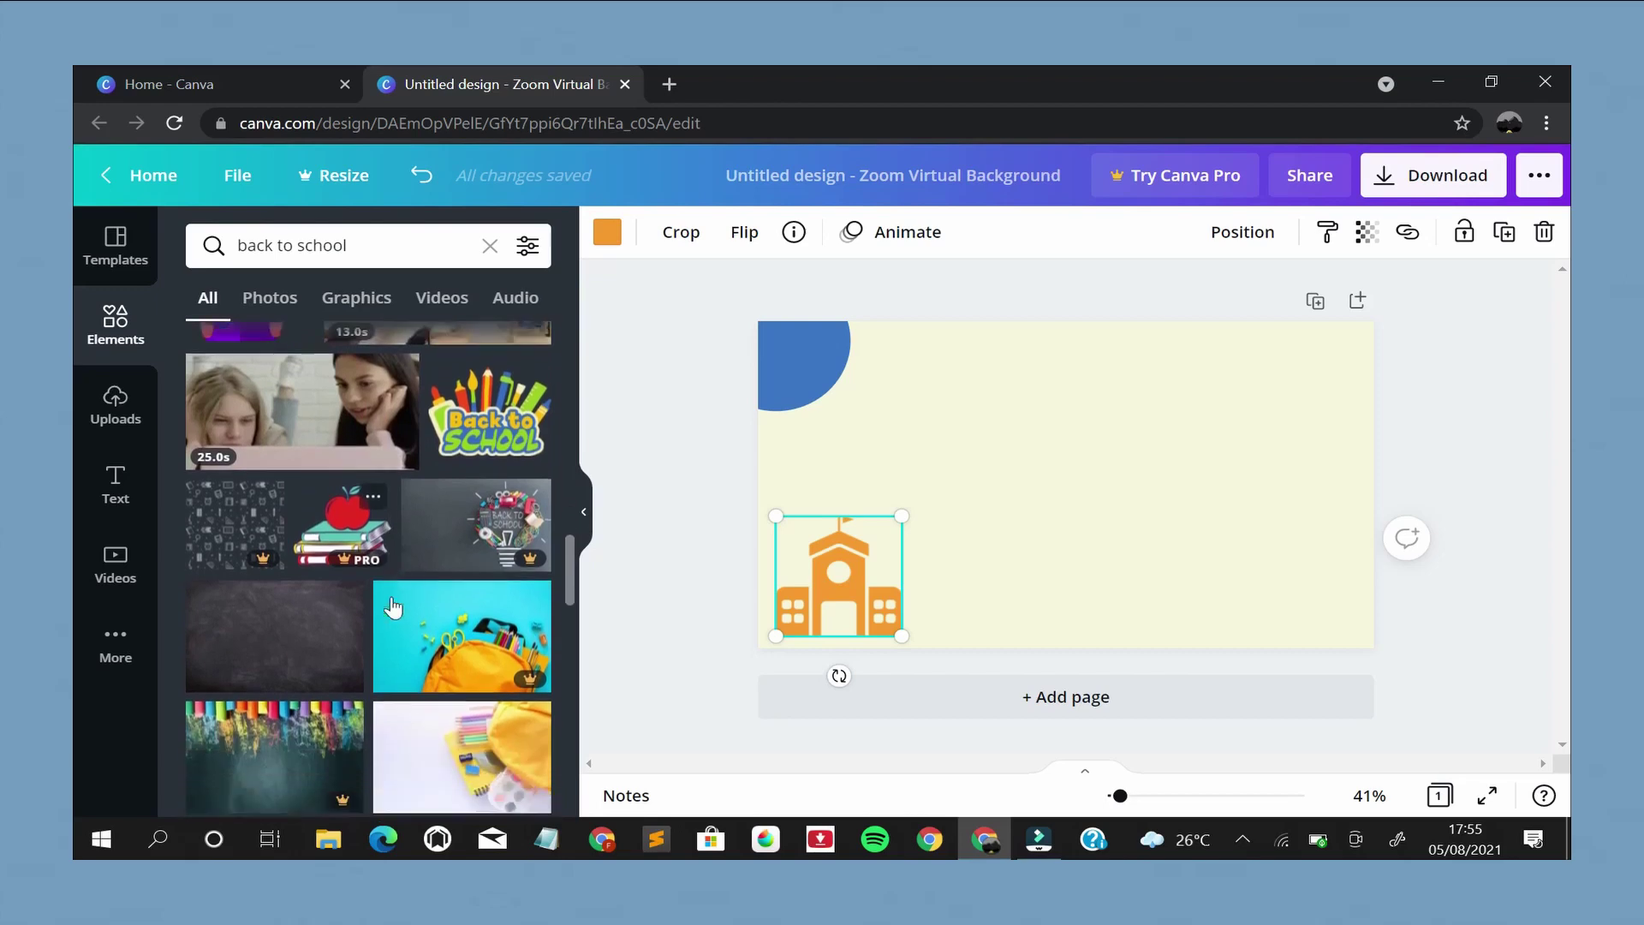
pyautogui.scroll(-5, 392, 605)
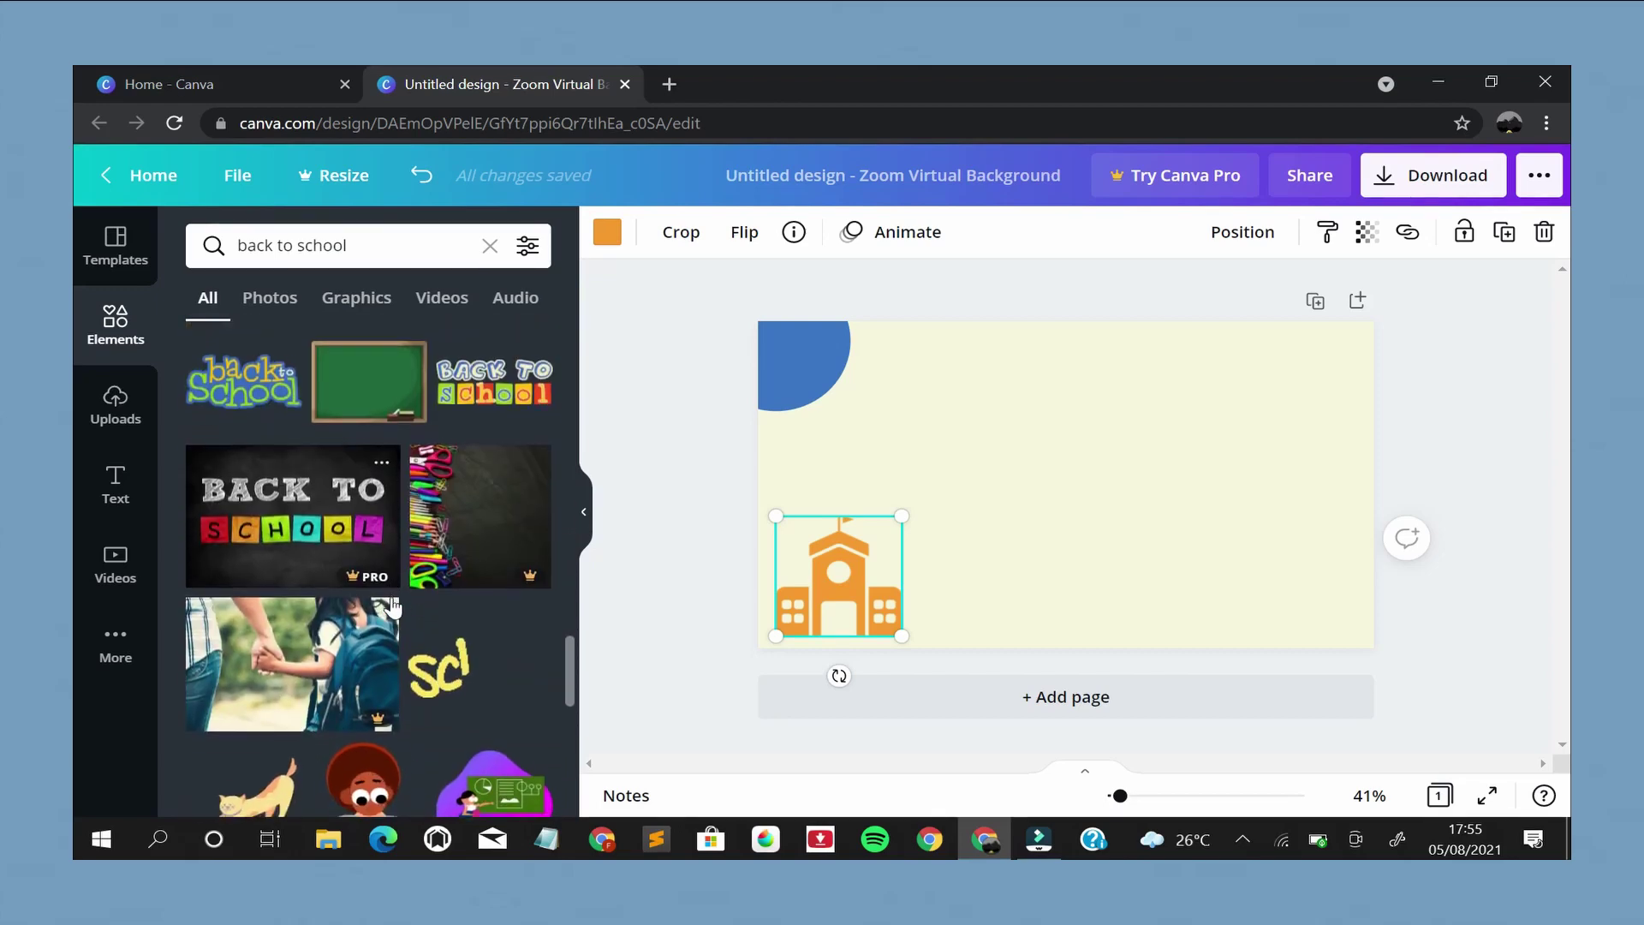
pyautogui.scroll(5, 393, 606)
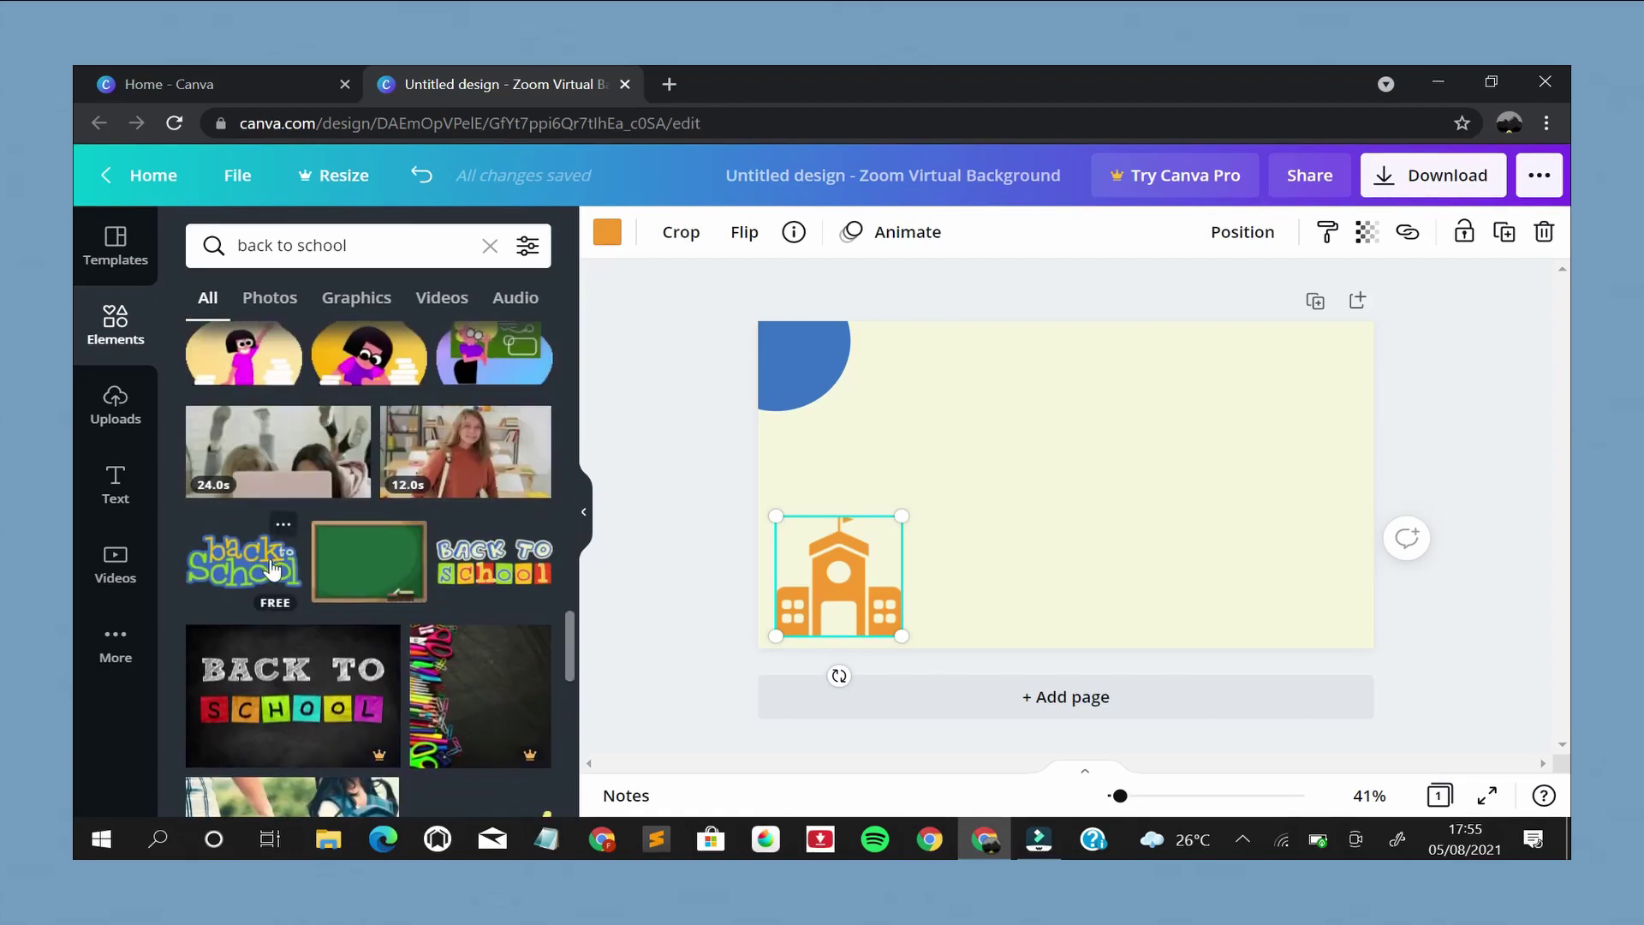
pyautogui.scroll(-8, 271, 569)
pyautogui.scroll(-3, 271, 570)
pyautogui.scroll(6, 271, 569)
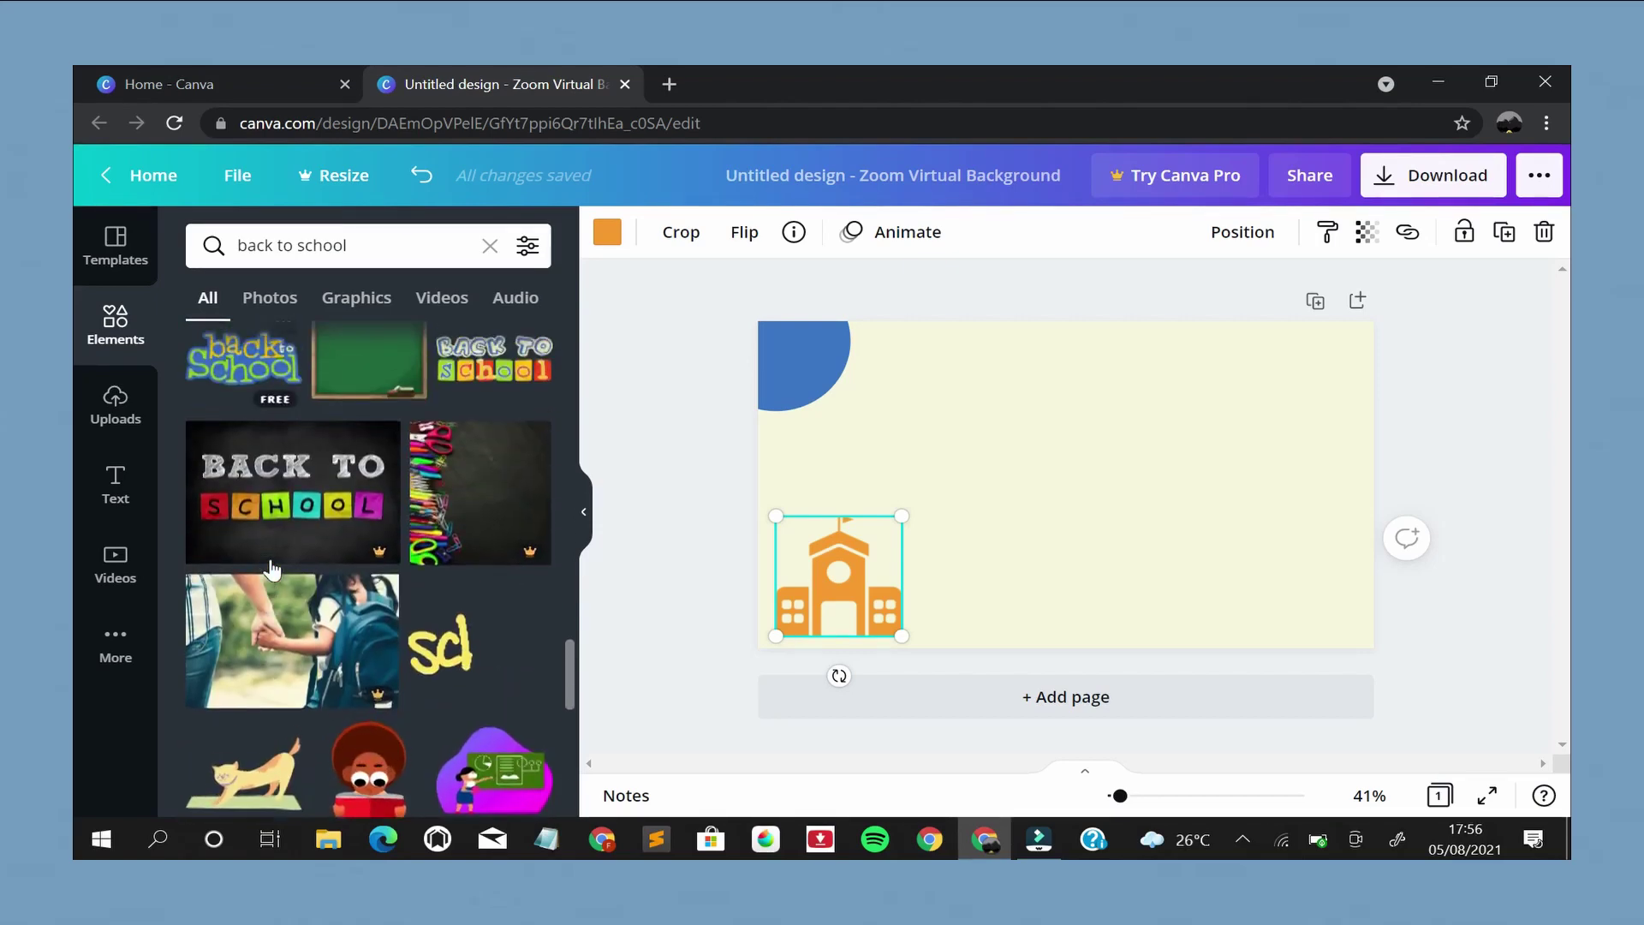
pyautogui.click(270, 569)
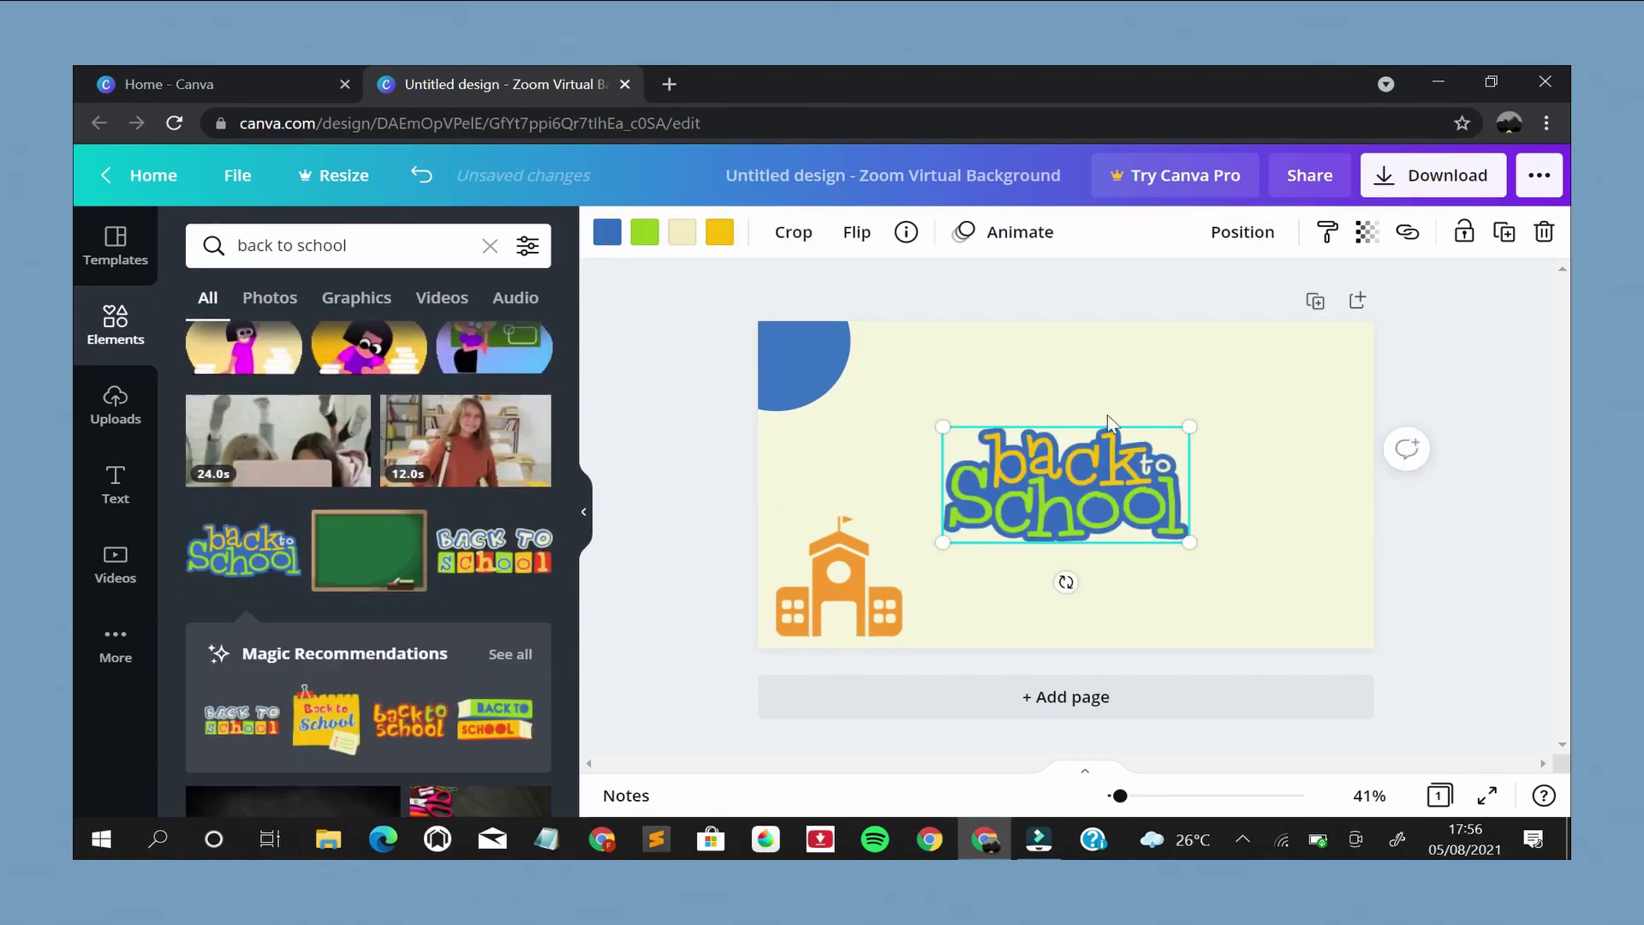
# Shrink the "back to School" lettering and place it over the blue circle, in line with the school building's left edge
pyautogui.moveTo(938, 425); pyautogui.dragTo(1003, 455)
pyautogui.moveTo(1081, 501); pyautogui.dragTo(851, 390)
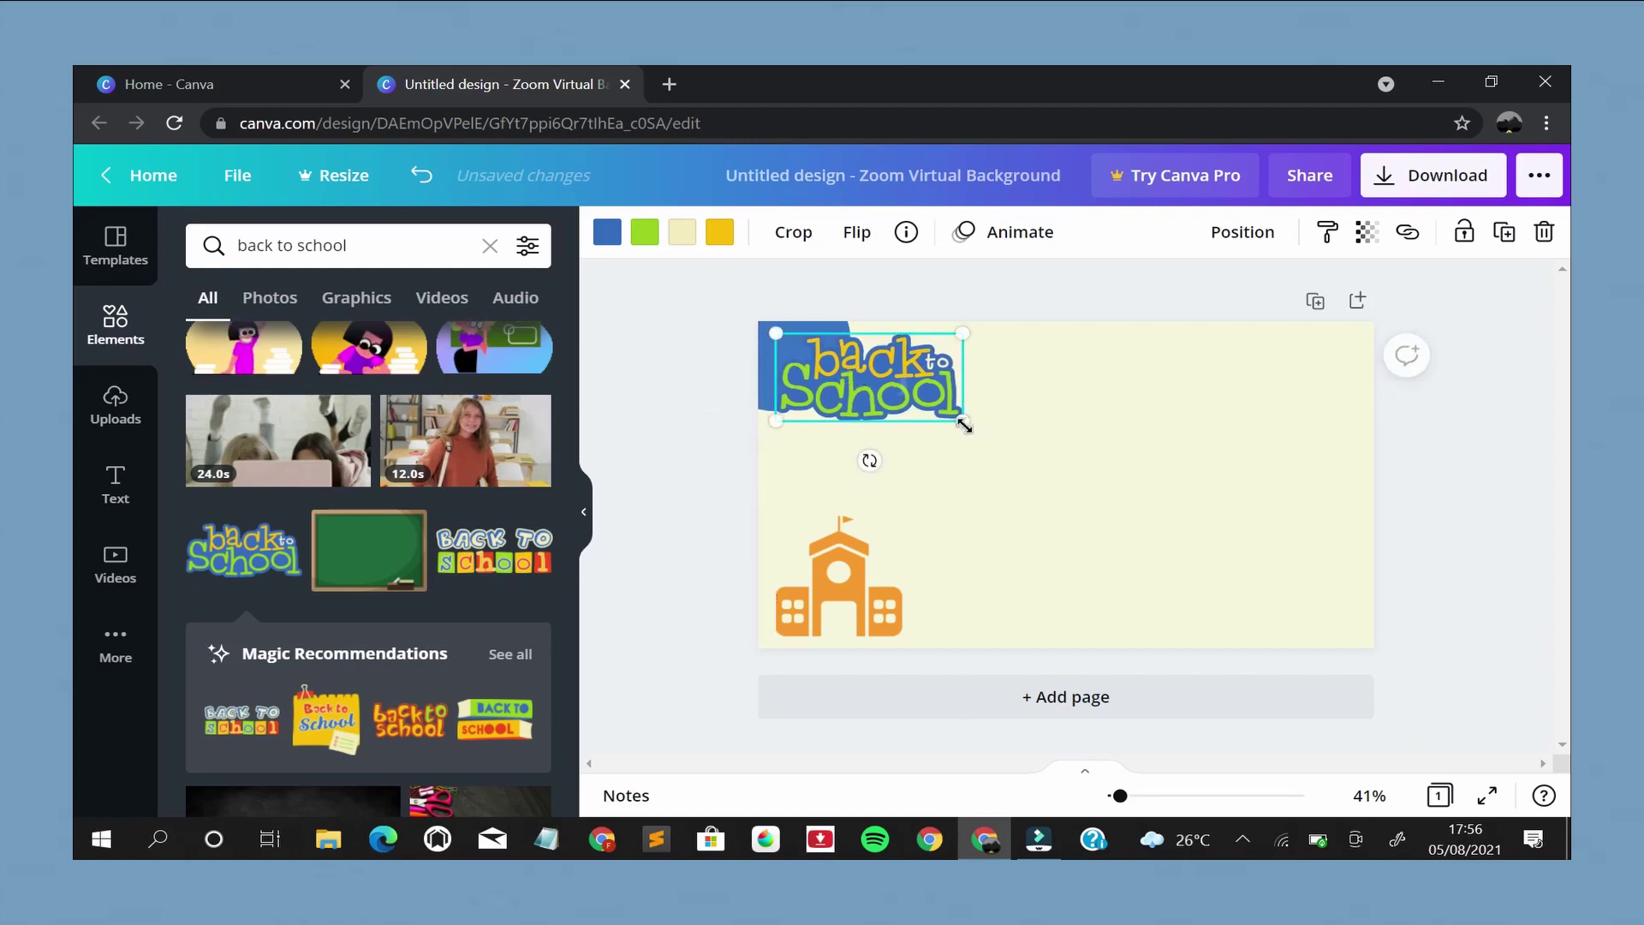
pyautogui.moveTo(958, 422); pyautogui.dragTo(912, 395)
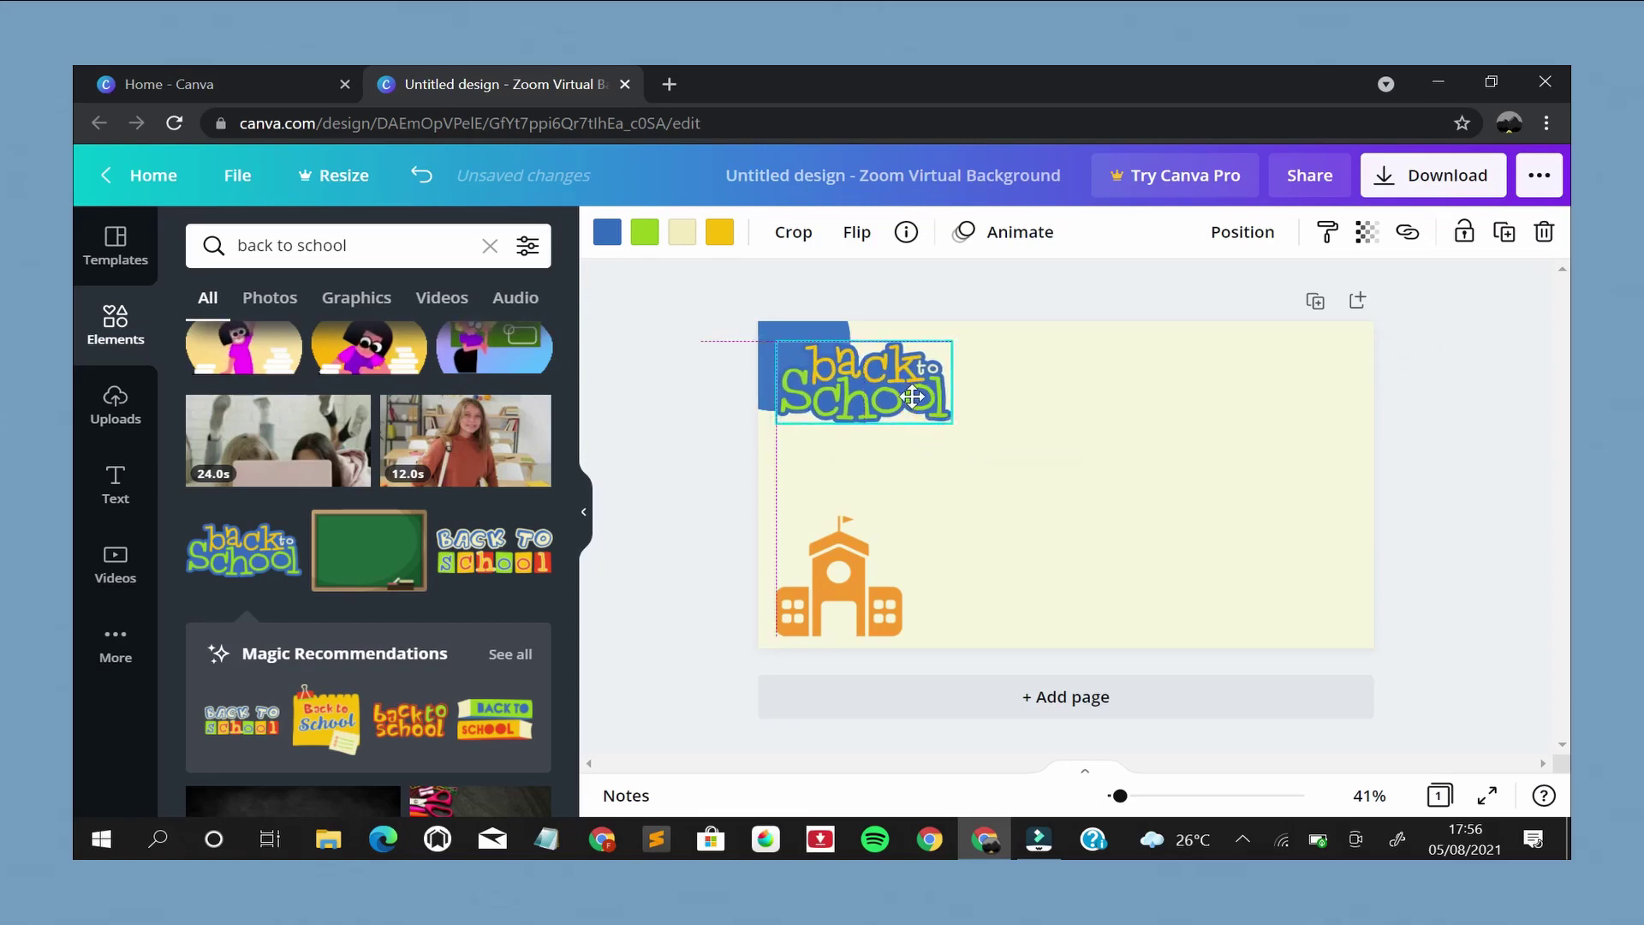
# Enlarge the blue corner circle slightly and shift the "back to School" lettering a little closer to the page's upper-left corner
pyautogui.click(818, 330)
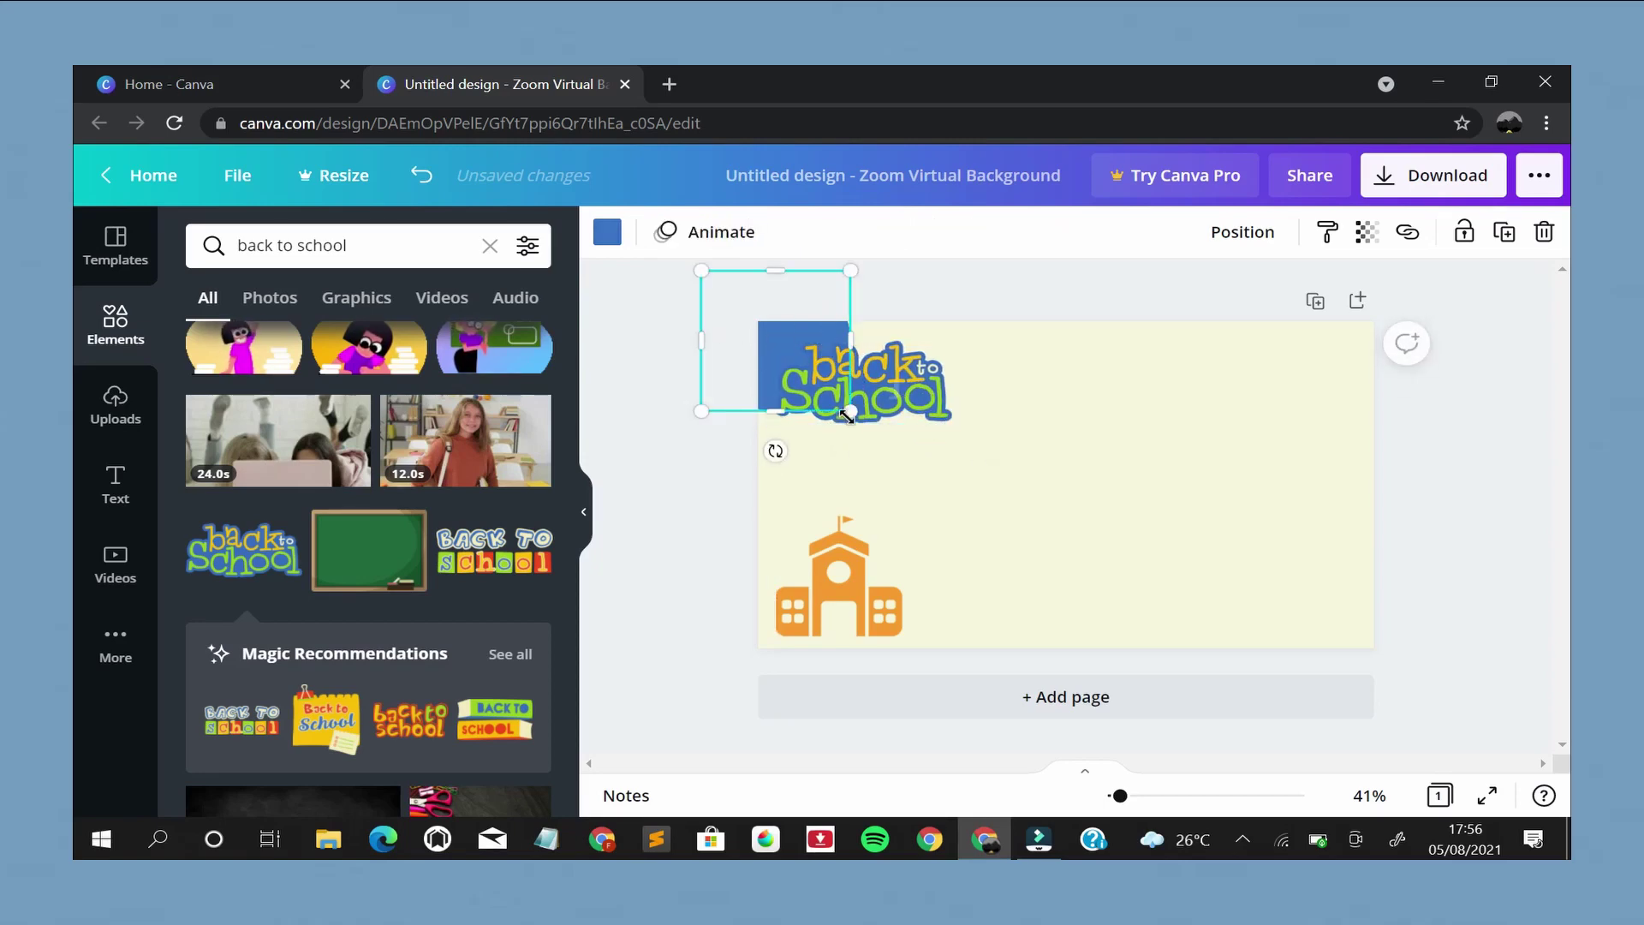
pyautogui.moveTo(849, 414); pyautogui.dragTo(886, 400)
pyautogui.click(898, 411)
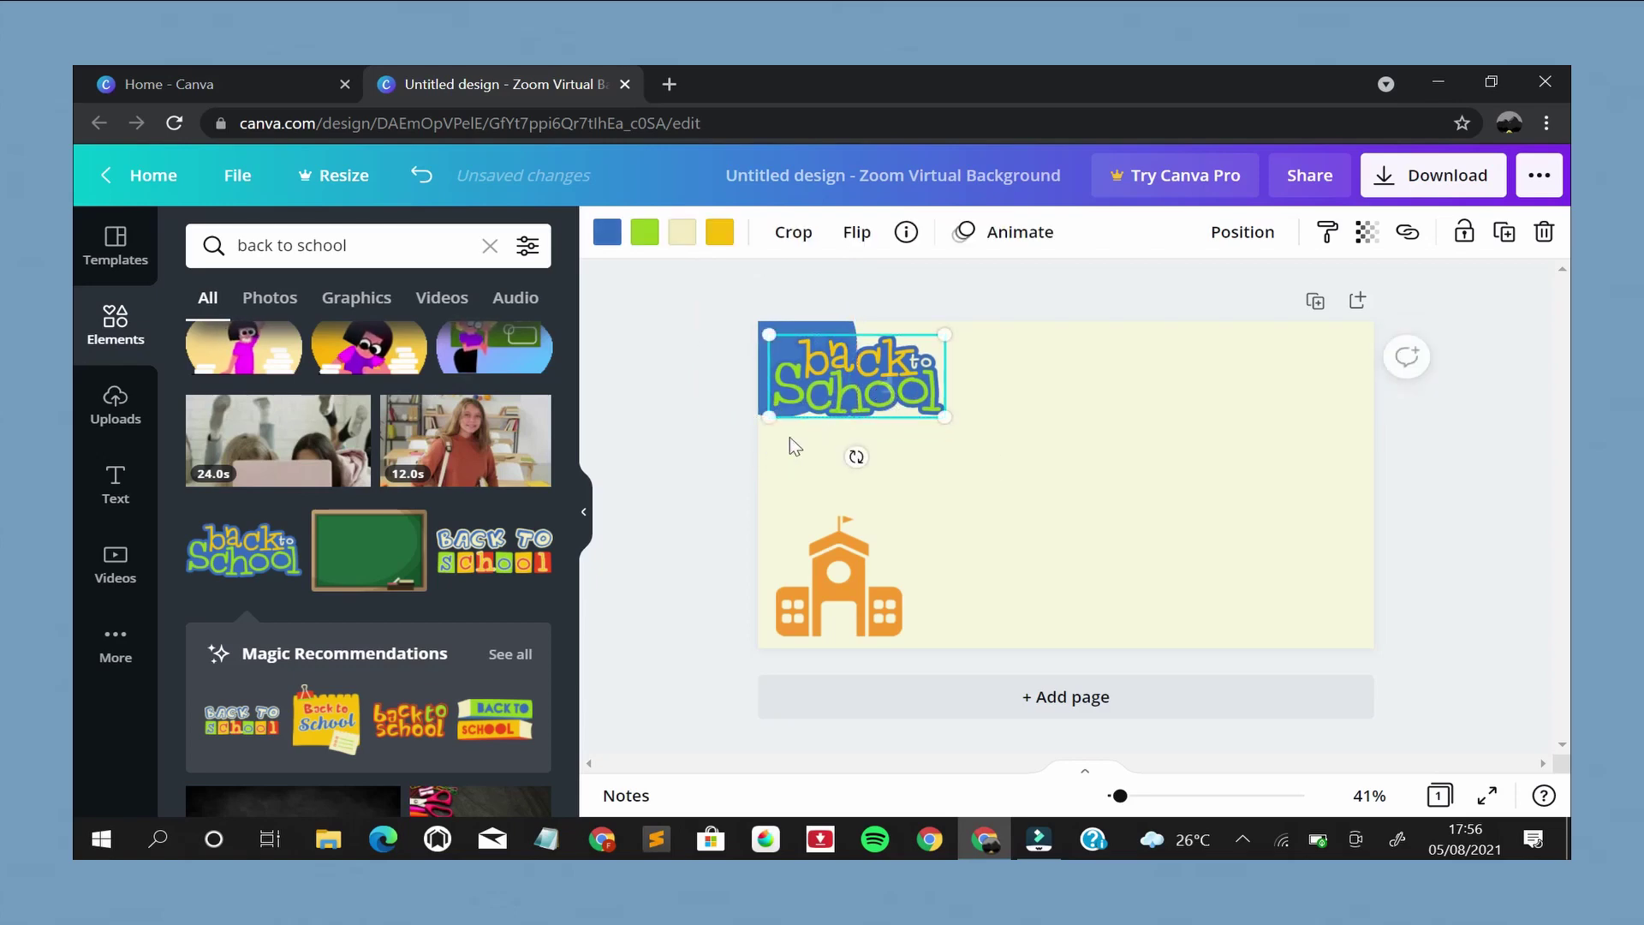
pyautogui.scroll(-15, 391, 603)
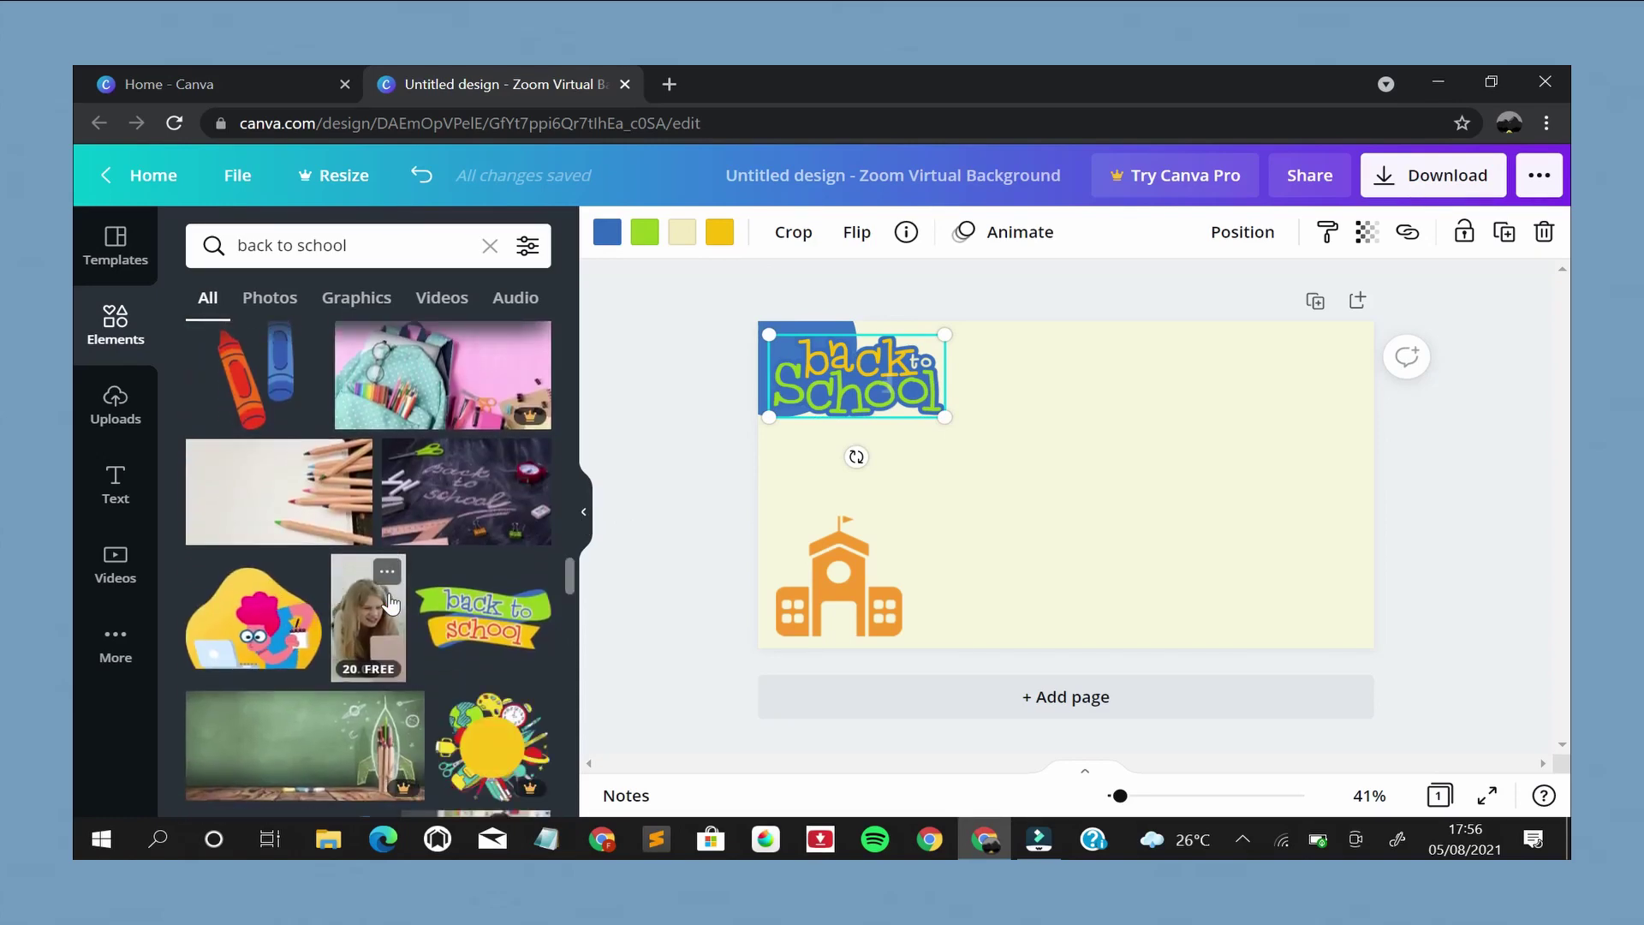
pyautogui.scroll(-3, 392, 604)
pyautogui.scroll(5, 389, 601)
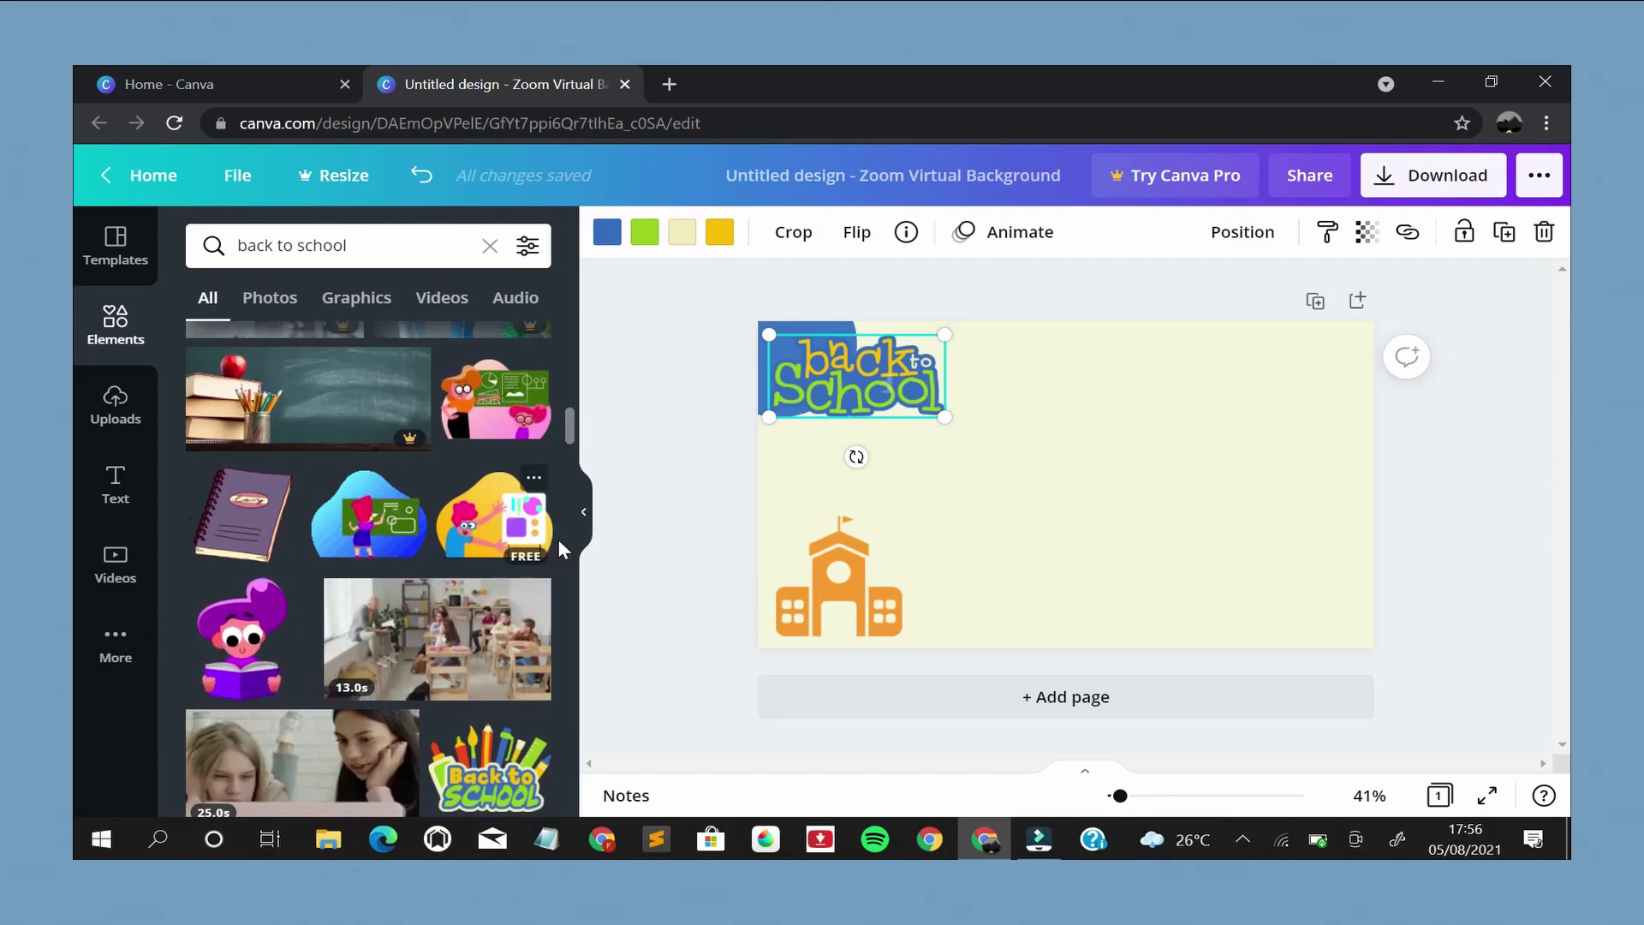
# Search the elements for "pattern" and add the free speckled dot pattern to the page
pyautogui.click(489, 248)
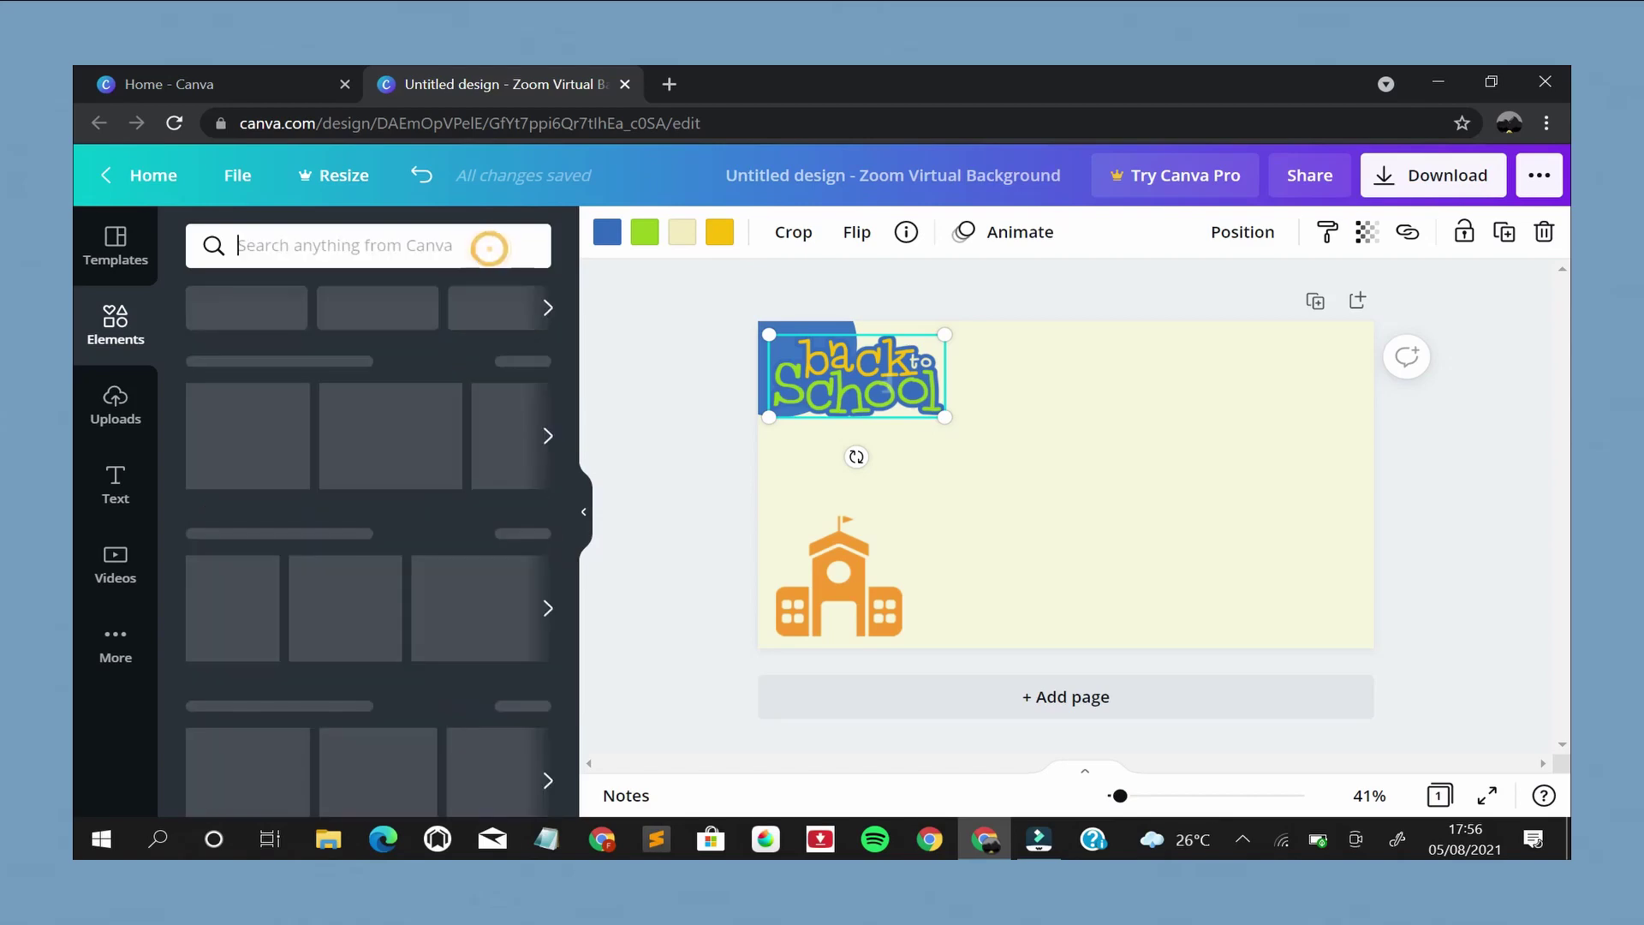
pyautogui.write('pa')
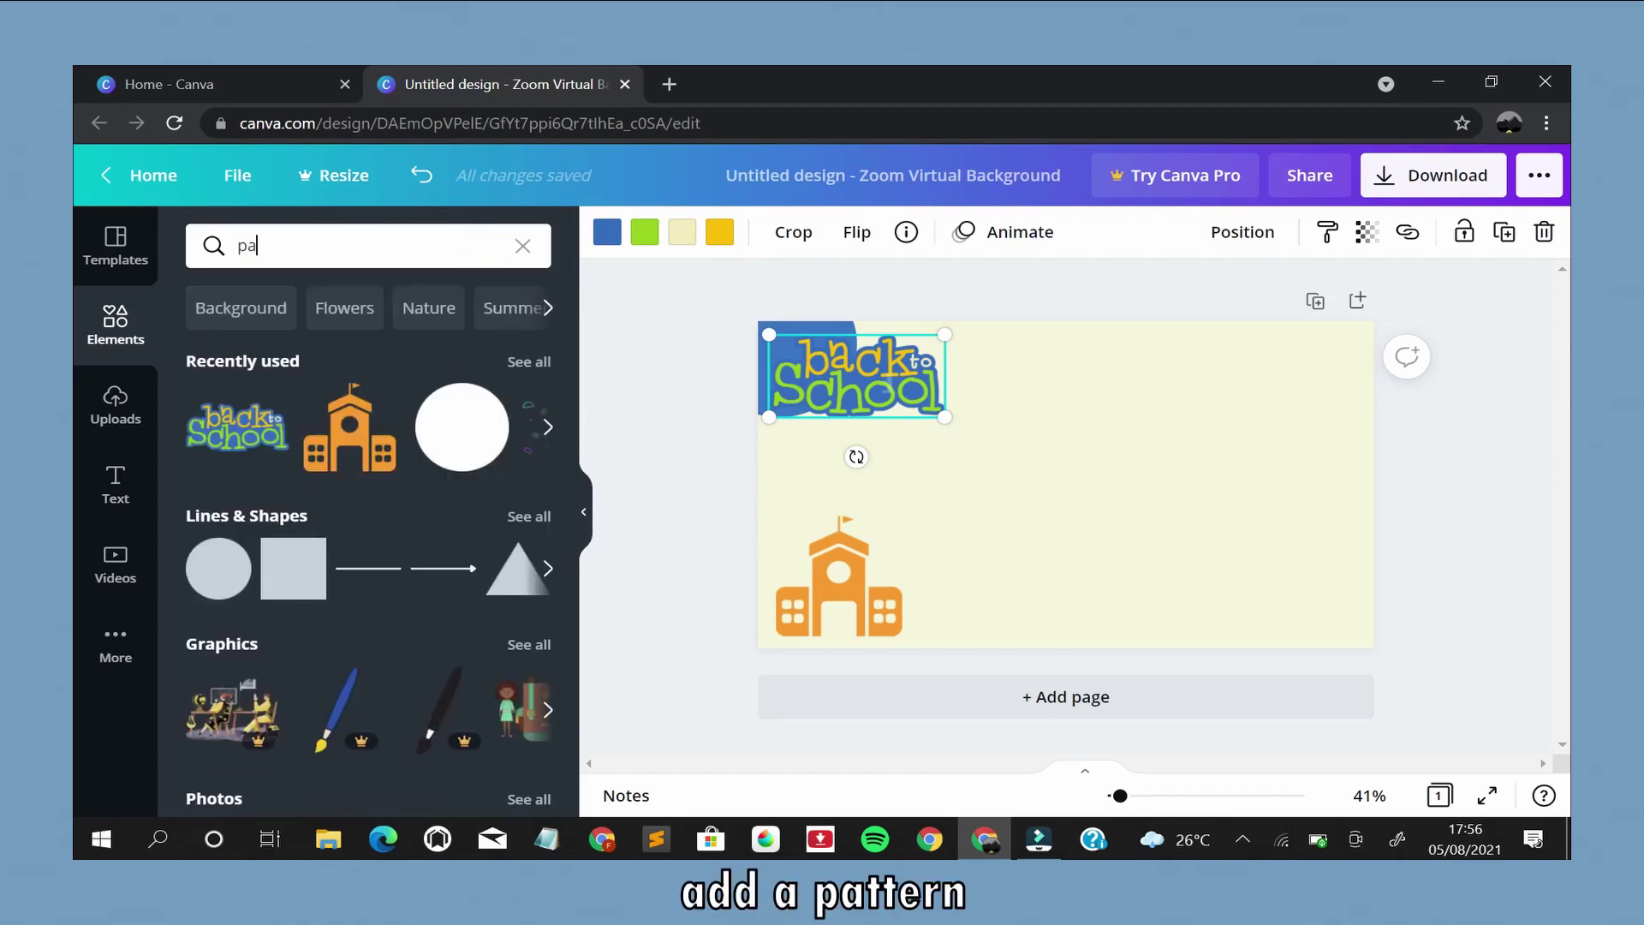
pyautogui.write('ttern')
pyautogui.press('Return')
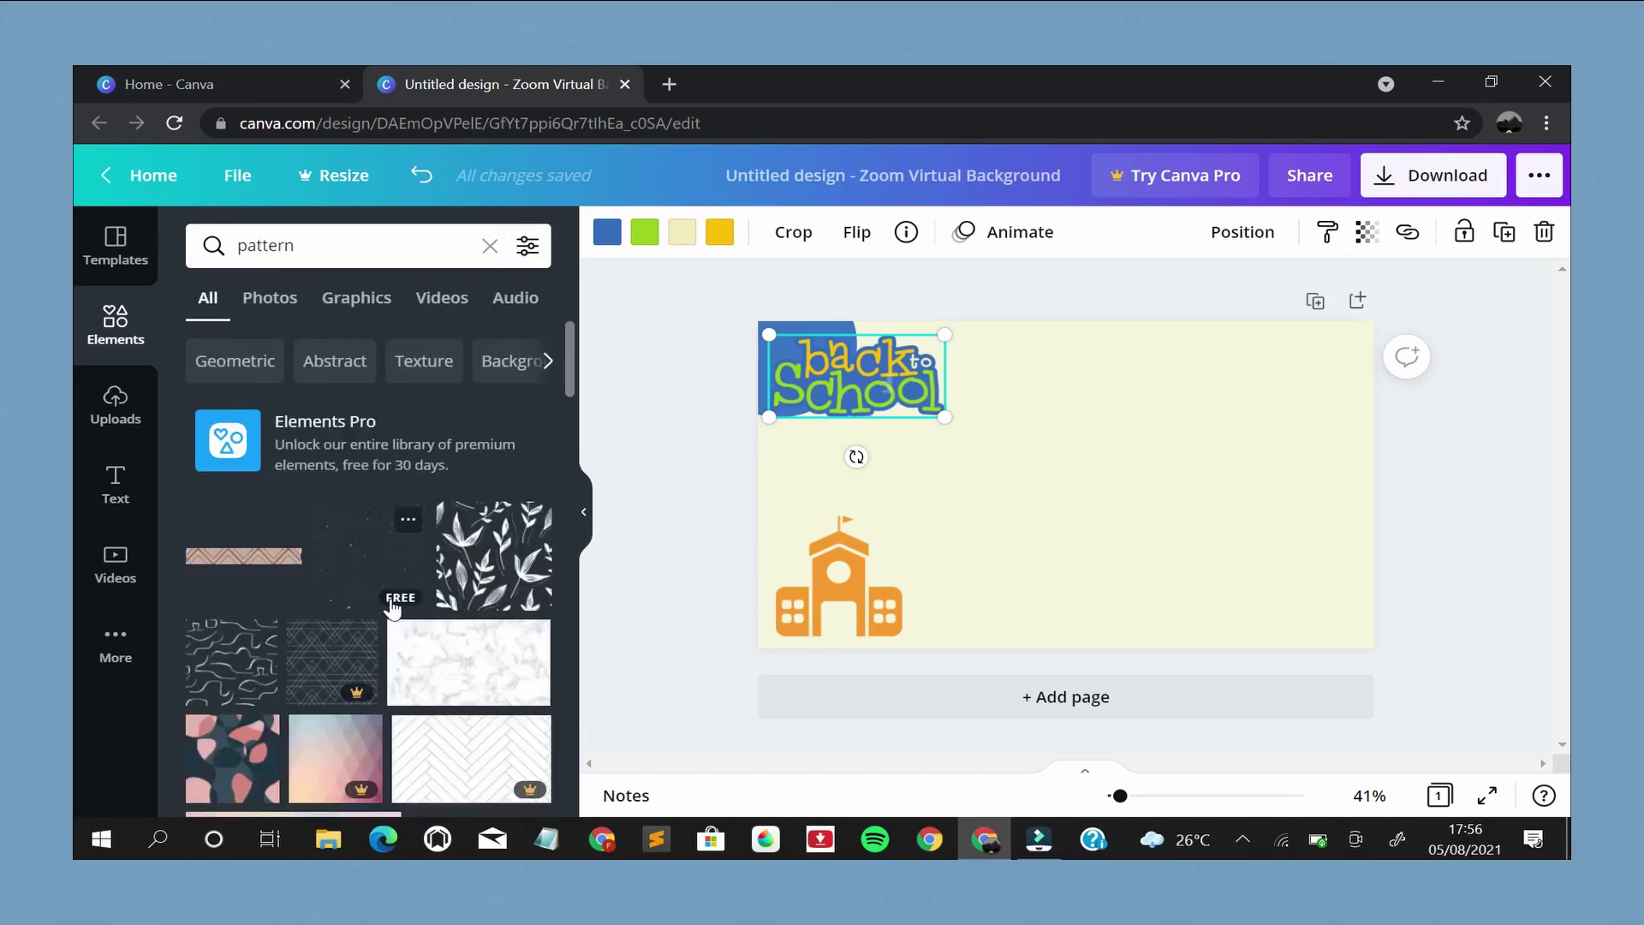
pyautogui.scroll(-5, 393, 608)
pyautogui.scroll(10, 392, 608)
pyautogui.click(358, 524)
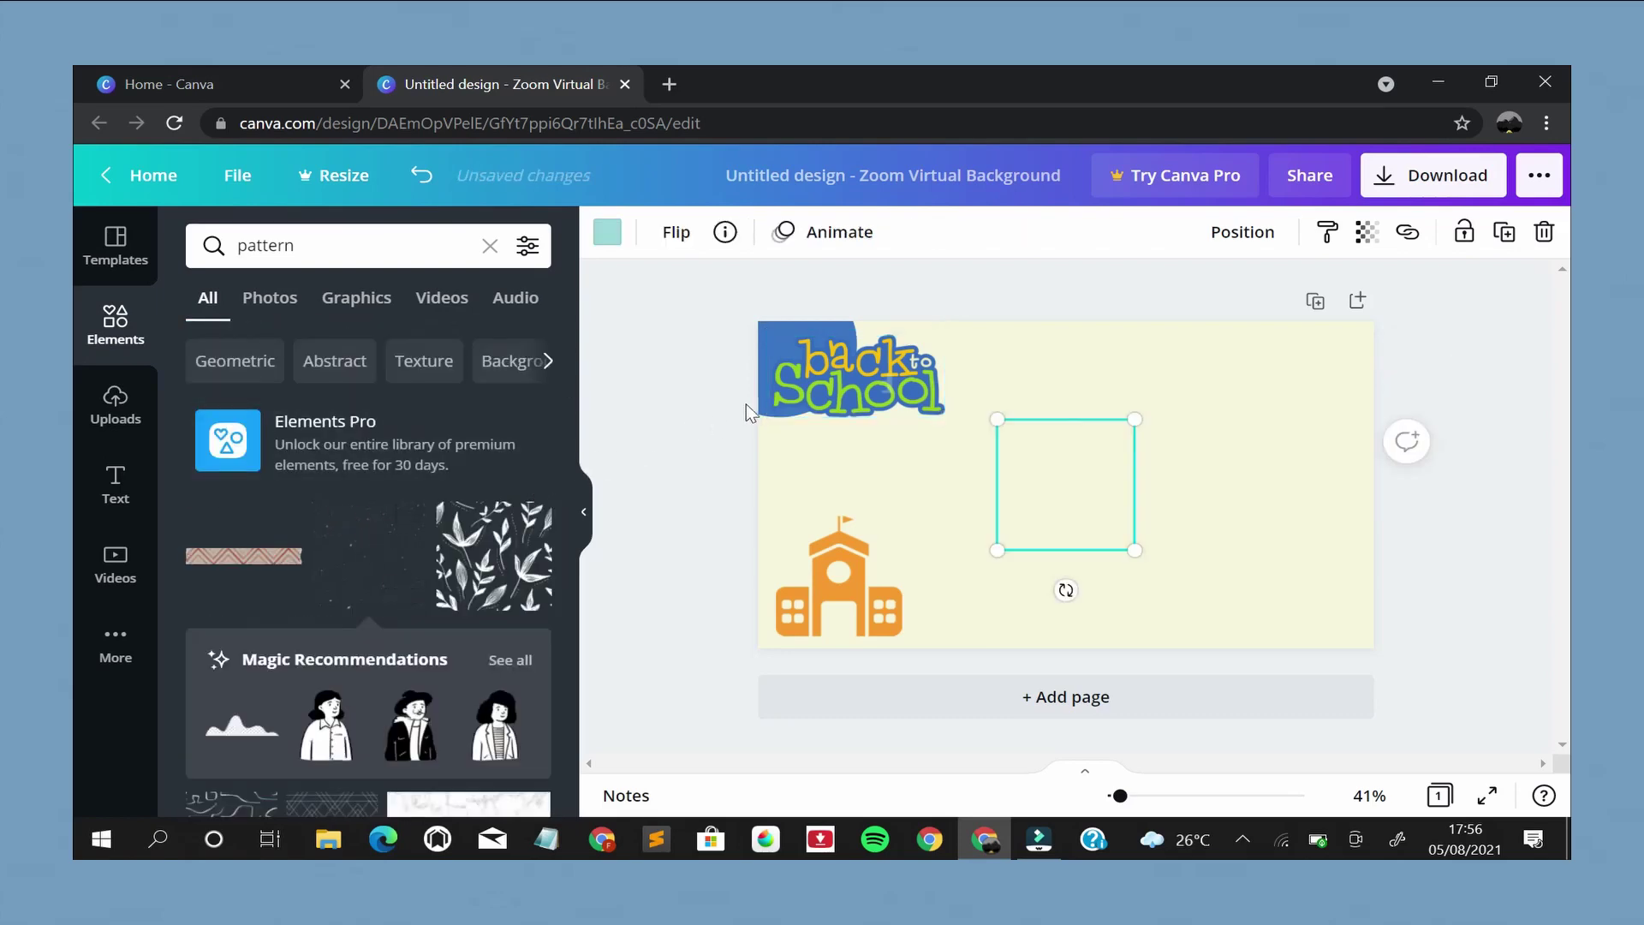
# Recolour the speckled pattern black, then enlarge it in the page's upper-left corner
pyautogui.click(614, 238)
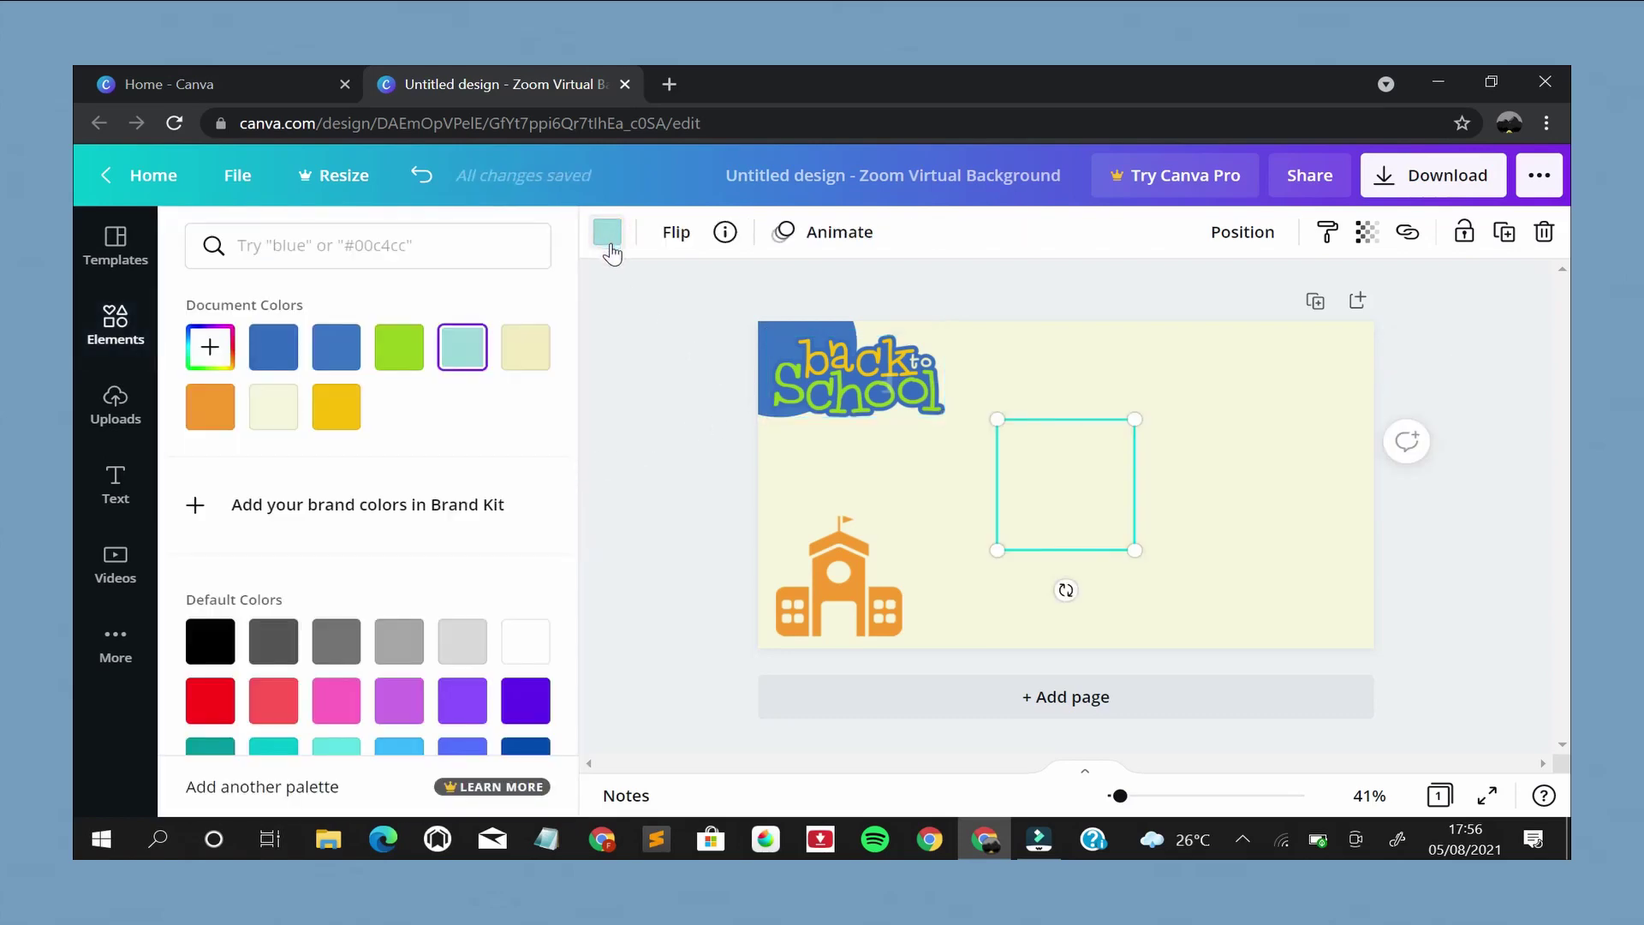
pyautogui.scroll(-2, 488, 514)
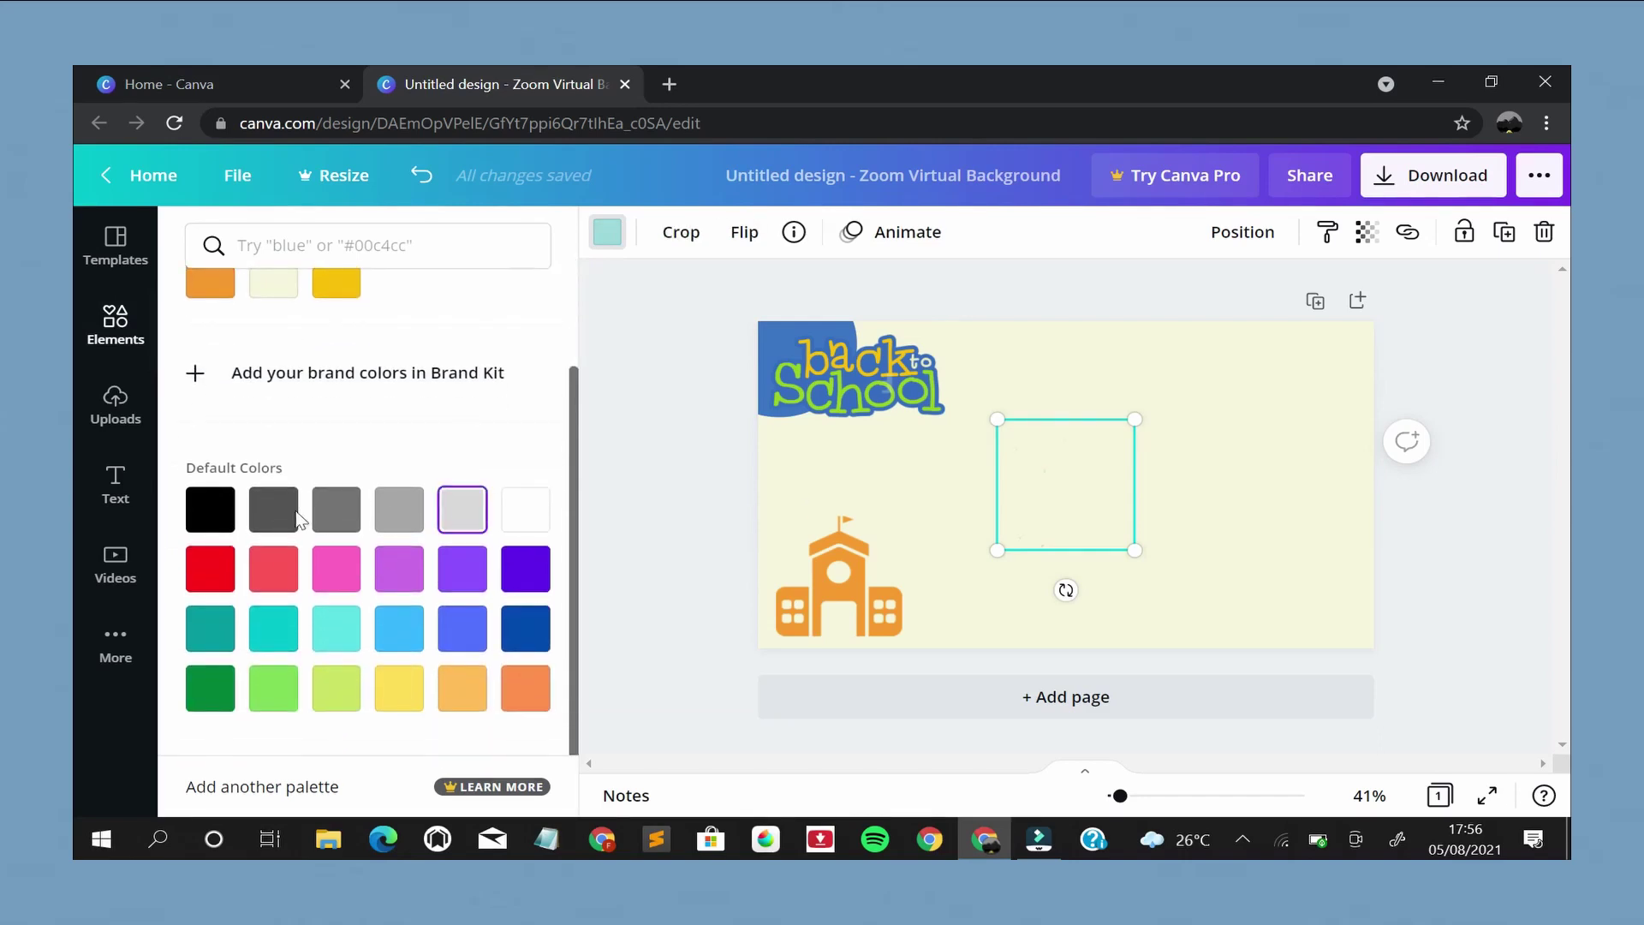
pyautogui.click(228, 514)
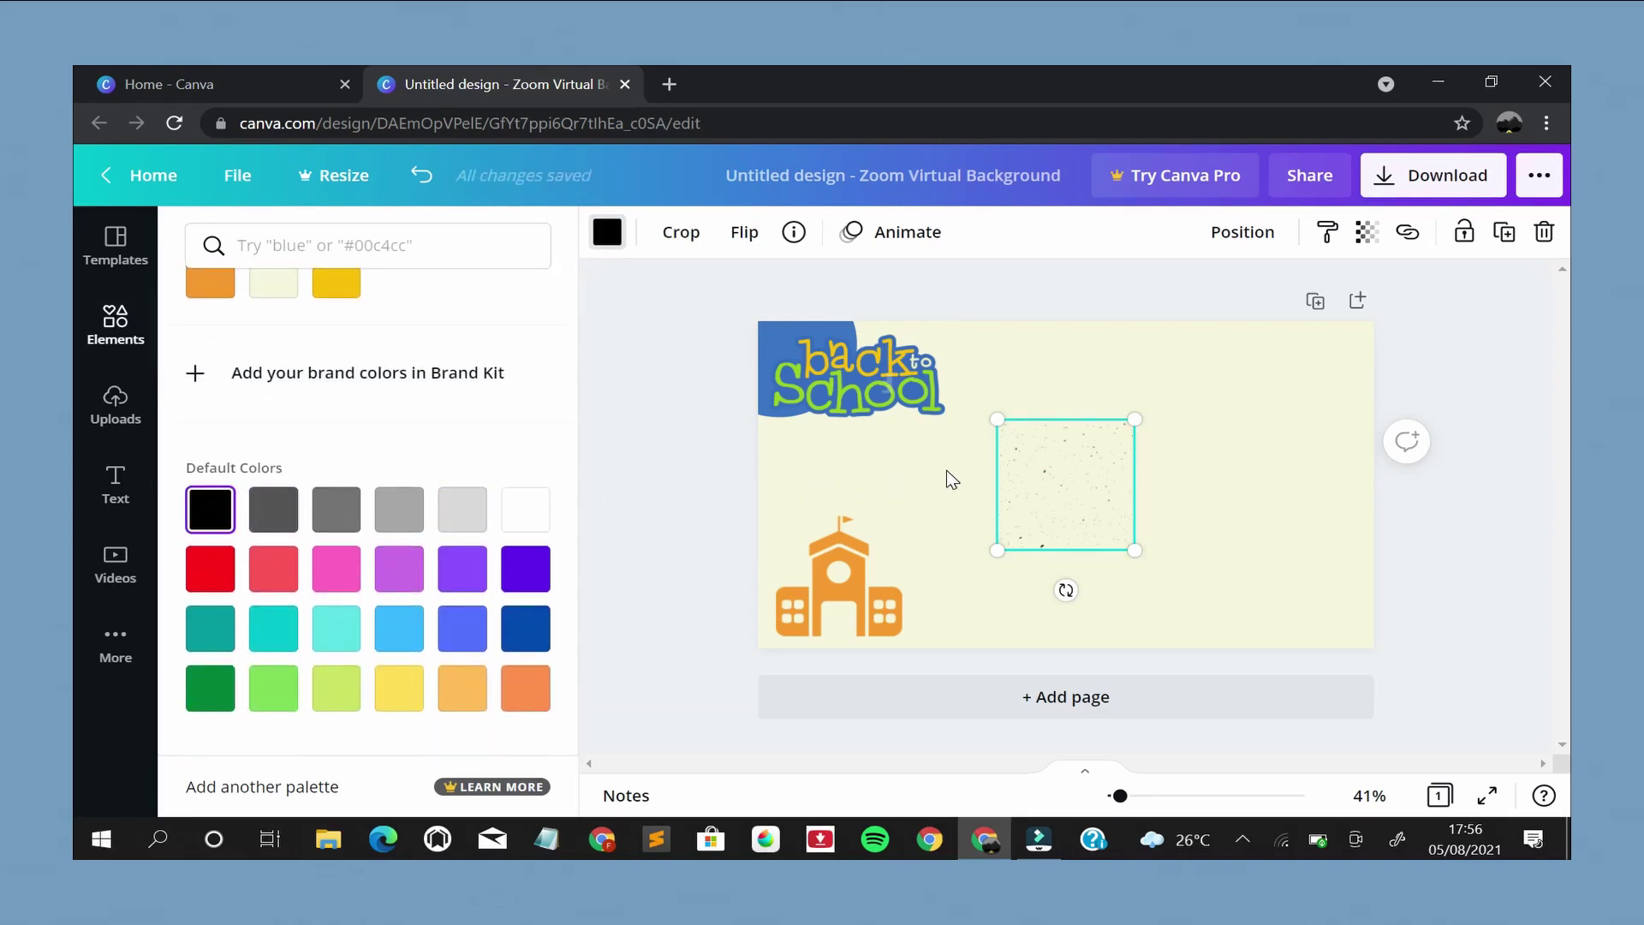
pyautogui.moveTo(1062, 496); pyautogui.dragTo(833, 397)
pyautogui.moveTo(893, 455); pyautogui.dragTo(1020, 463)
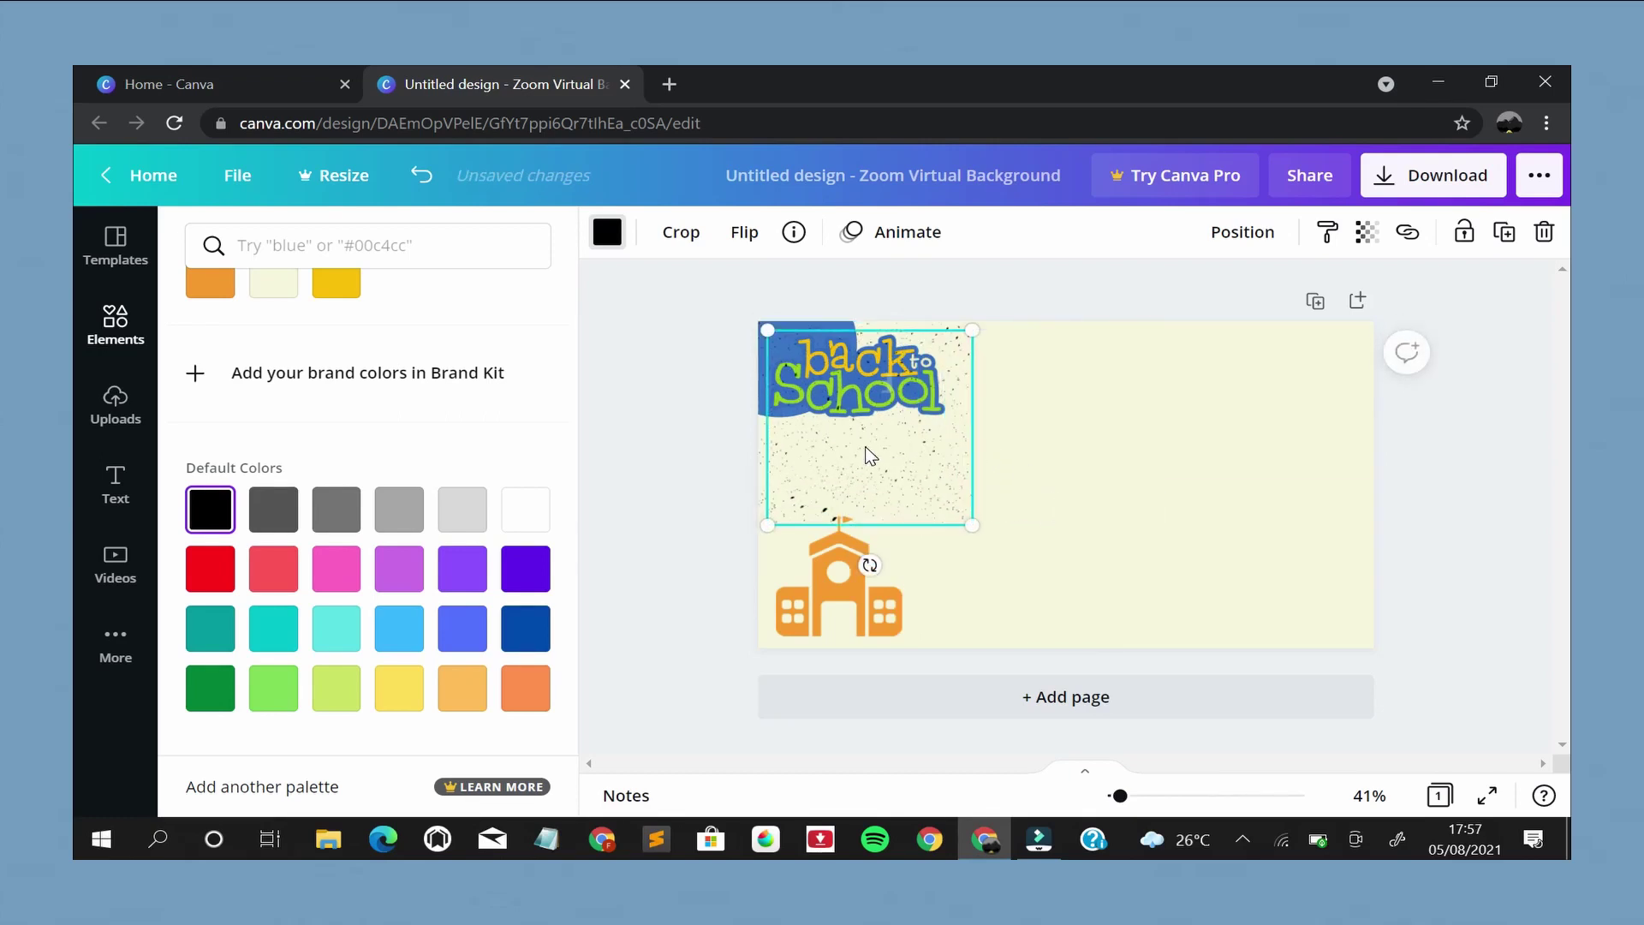
# Duplicate the speckled pattern and send the piece in the page's upper-left corner to the back, behind the lettering
pyautogui.hotkey('ctrl', 'd')
pyautogui.click(830, 486)
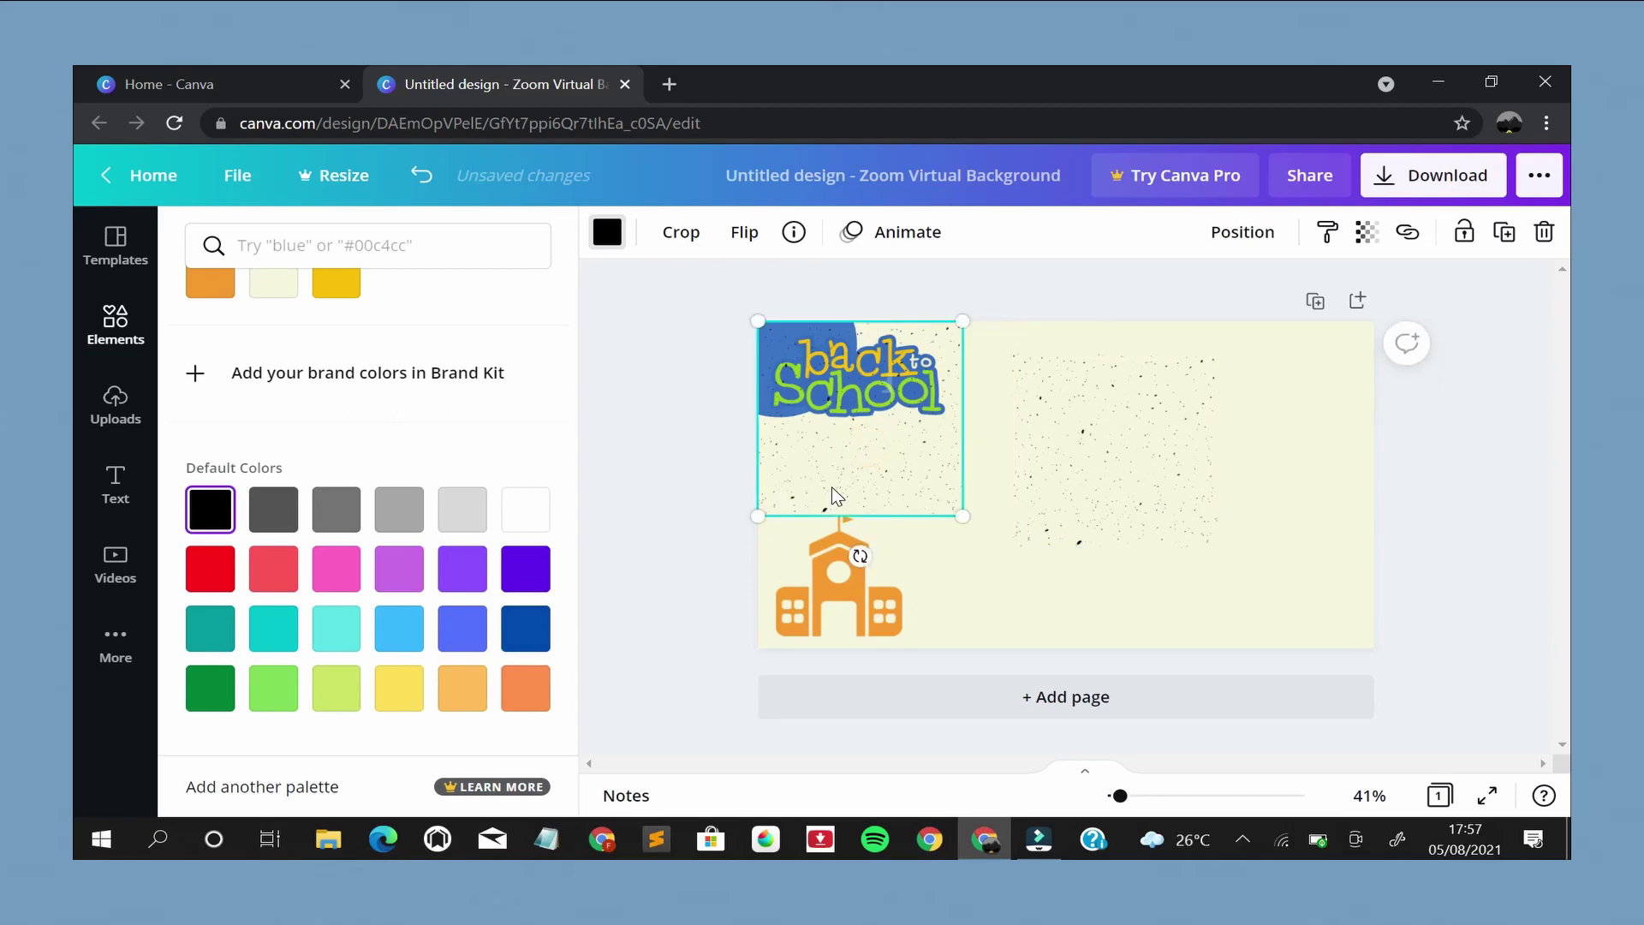
pyautogui.rightClick(830, 486)
pyautogui.click(989, 630)
# Tile pattern copies over the rest of the page and send the lower-left piece behind the school building
pyautogui.moveTo(1070, 501); pyautogui.dragTo(1111, 632)
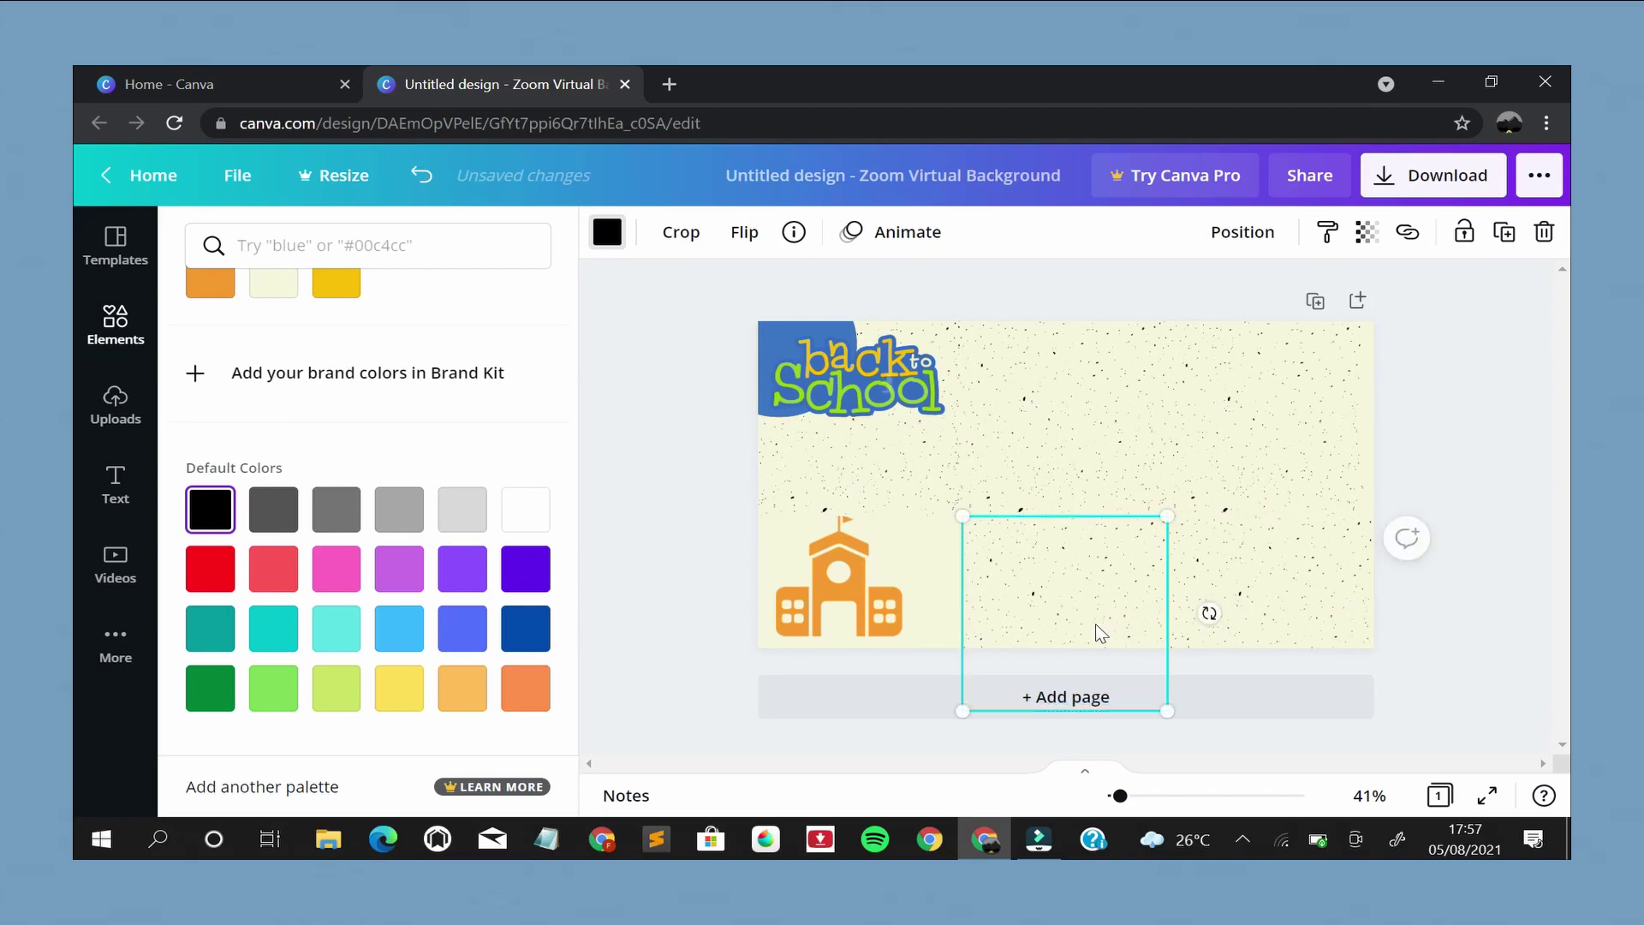
pyautogui.moveTo(983, 608); pyautogui.dragTo(788, 422)
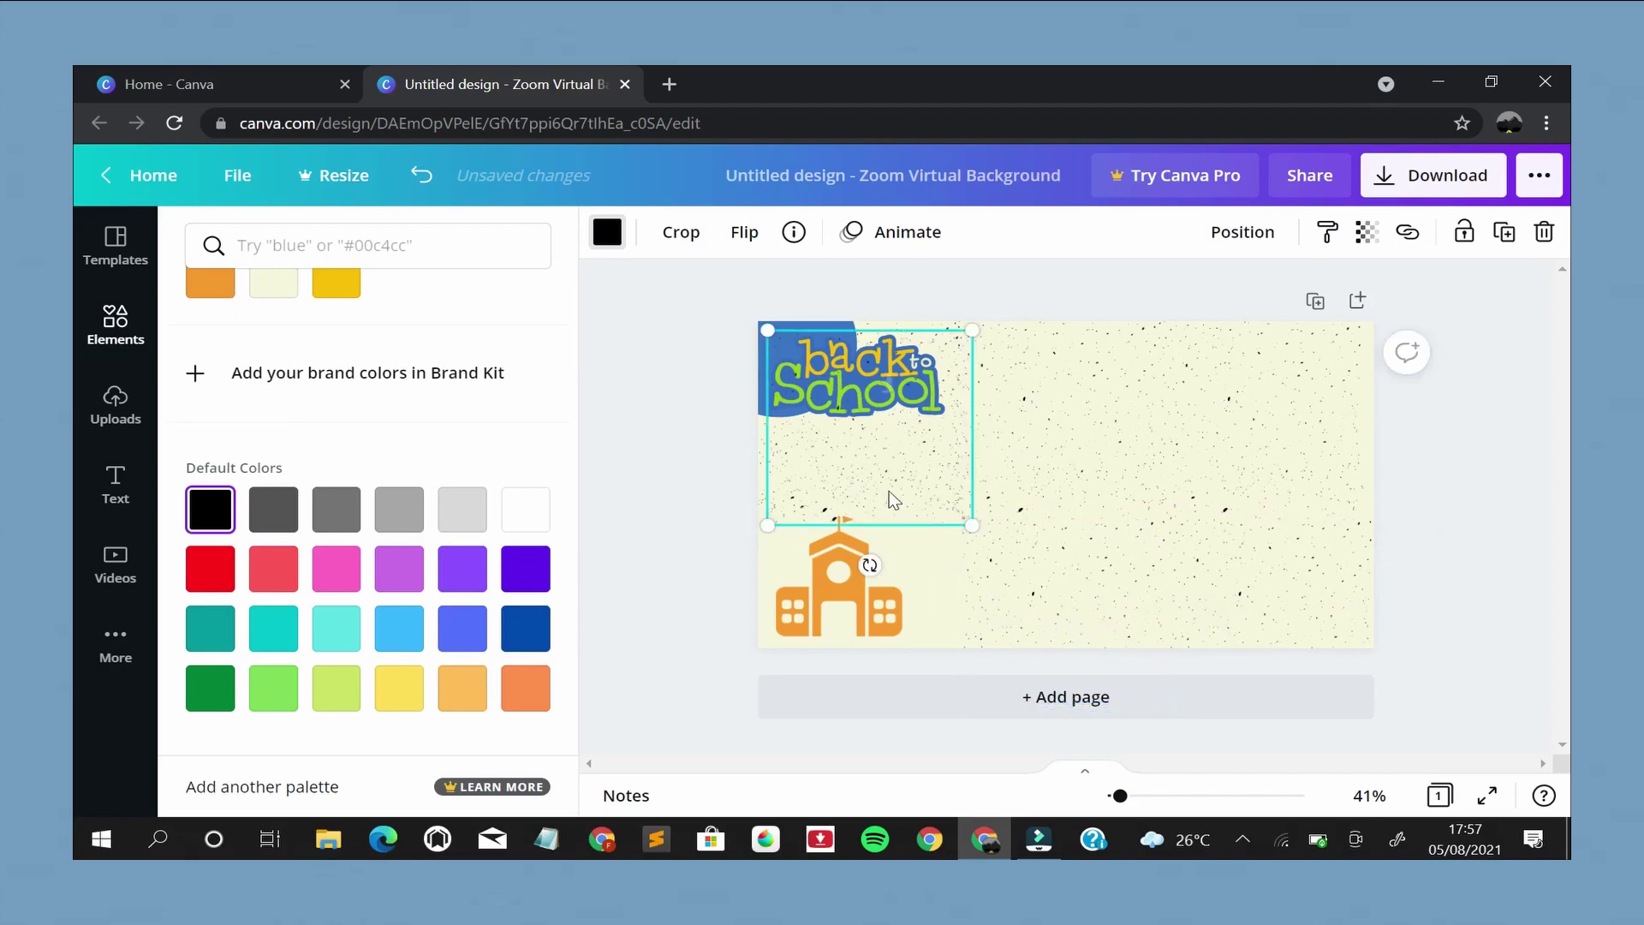
pyautogui.moveTo(878, 476); pyautogui.dragTo(857, 653)
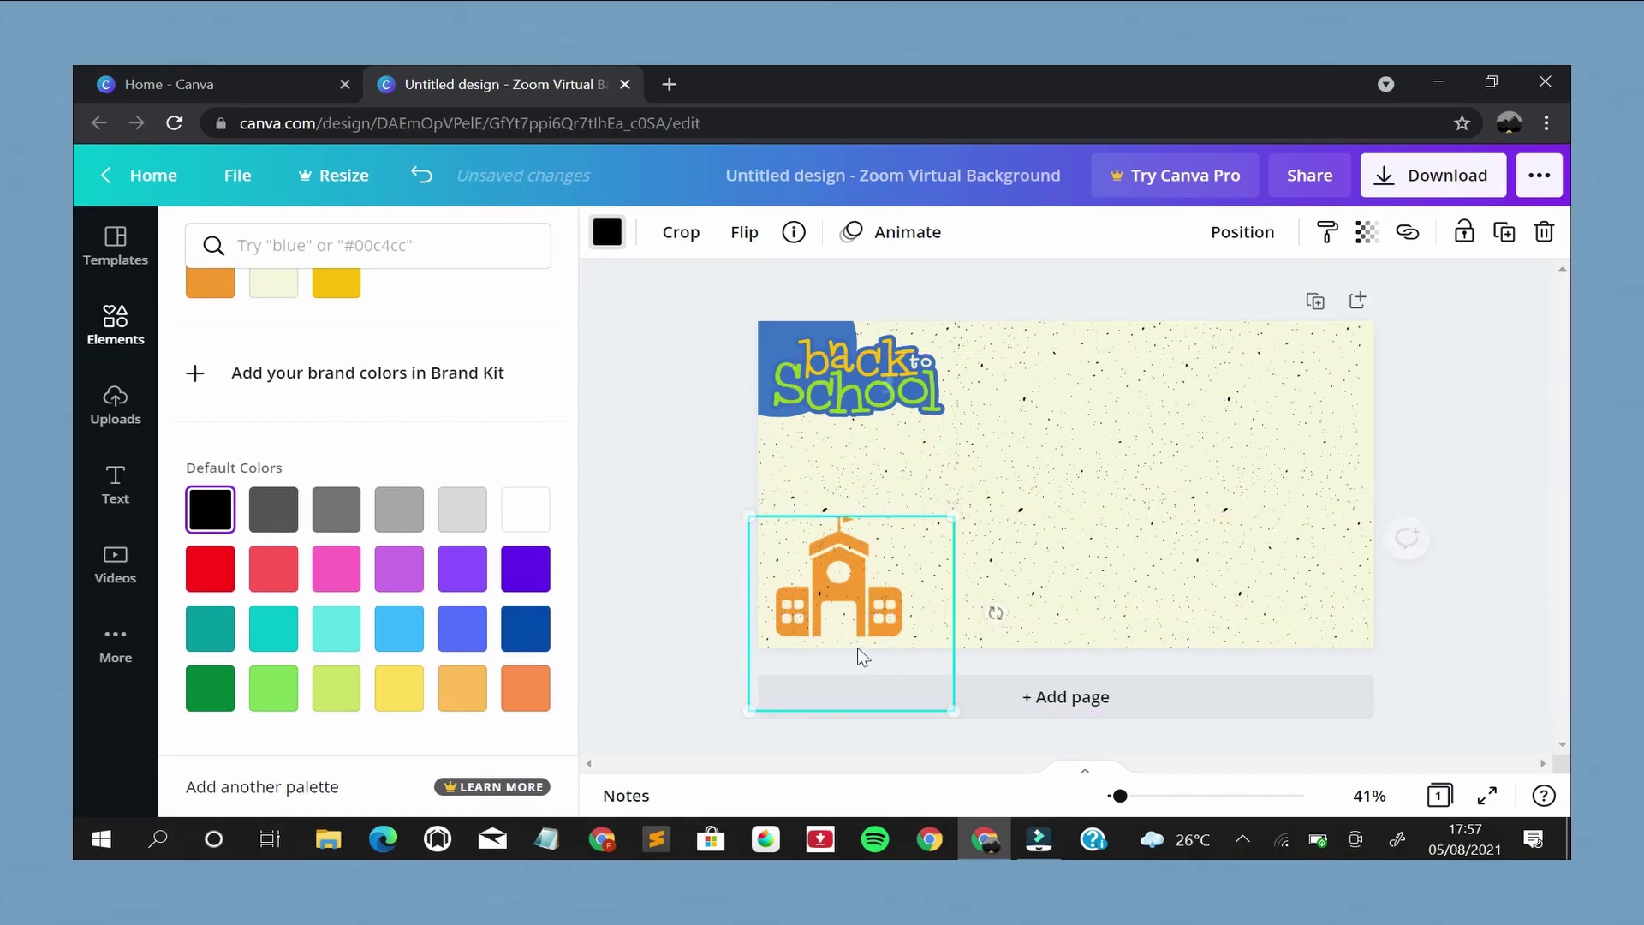
pyautogui.rightClick(951, 642)
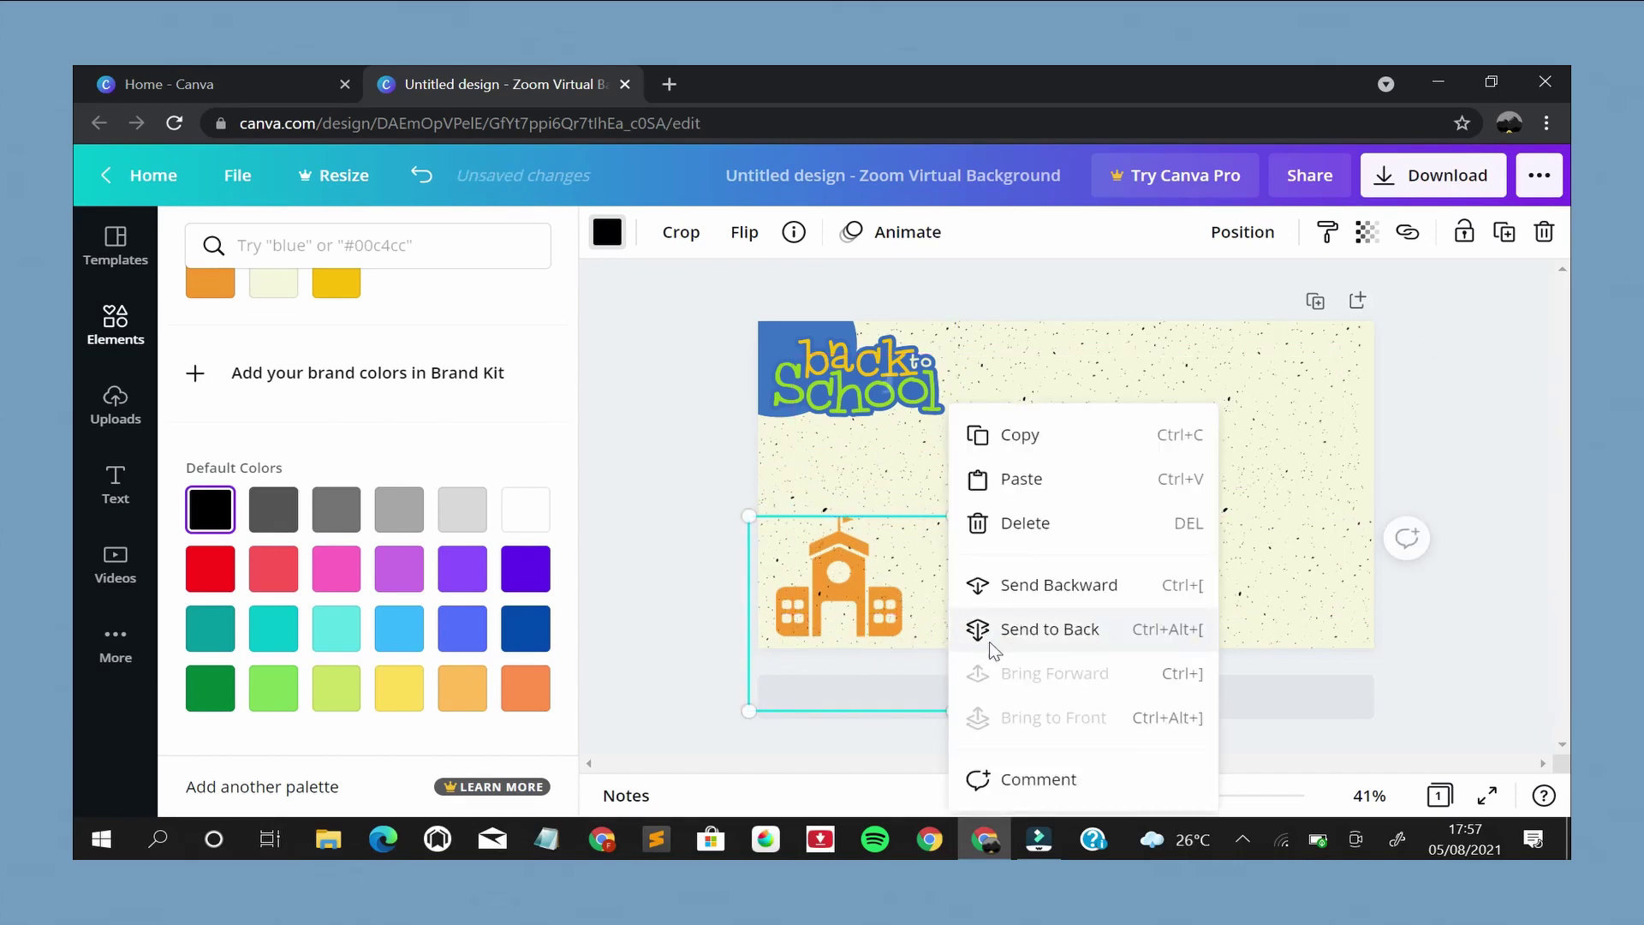
pyautogui.click(989, 640)
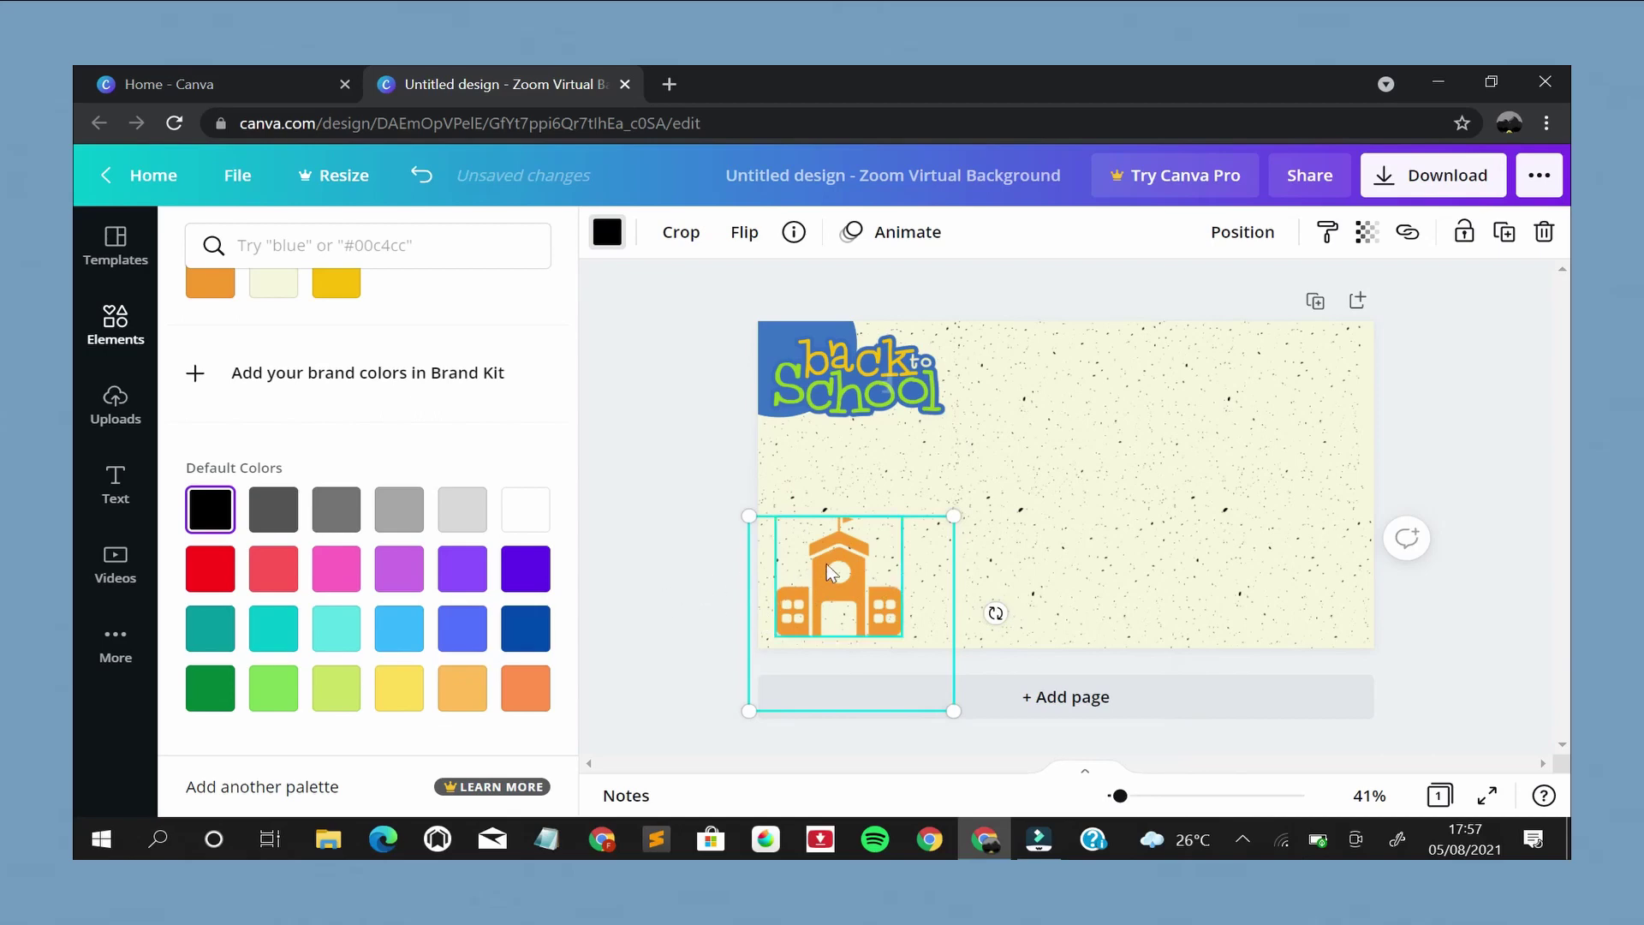
pyautogui.click(679, 441)
pyautogui.click(703, 443)
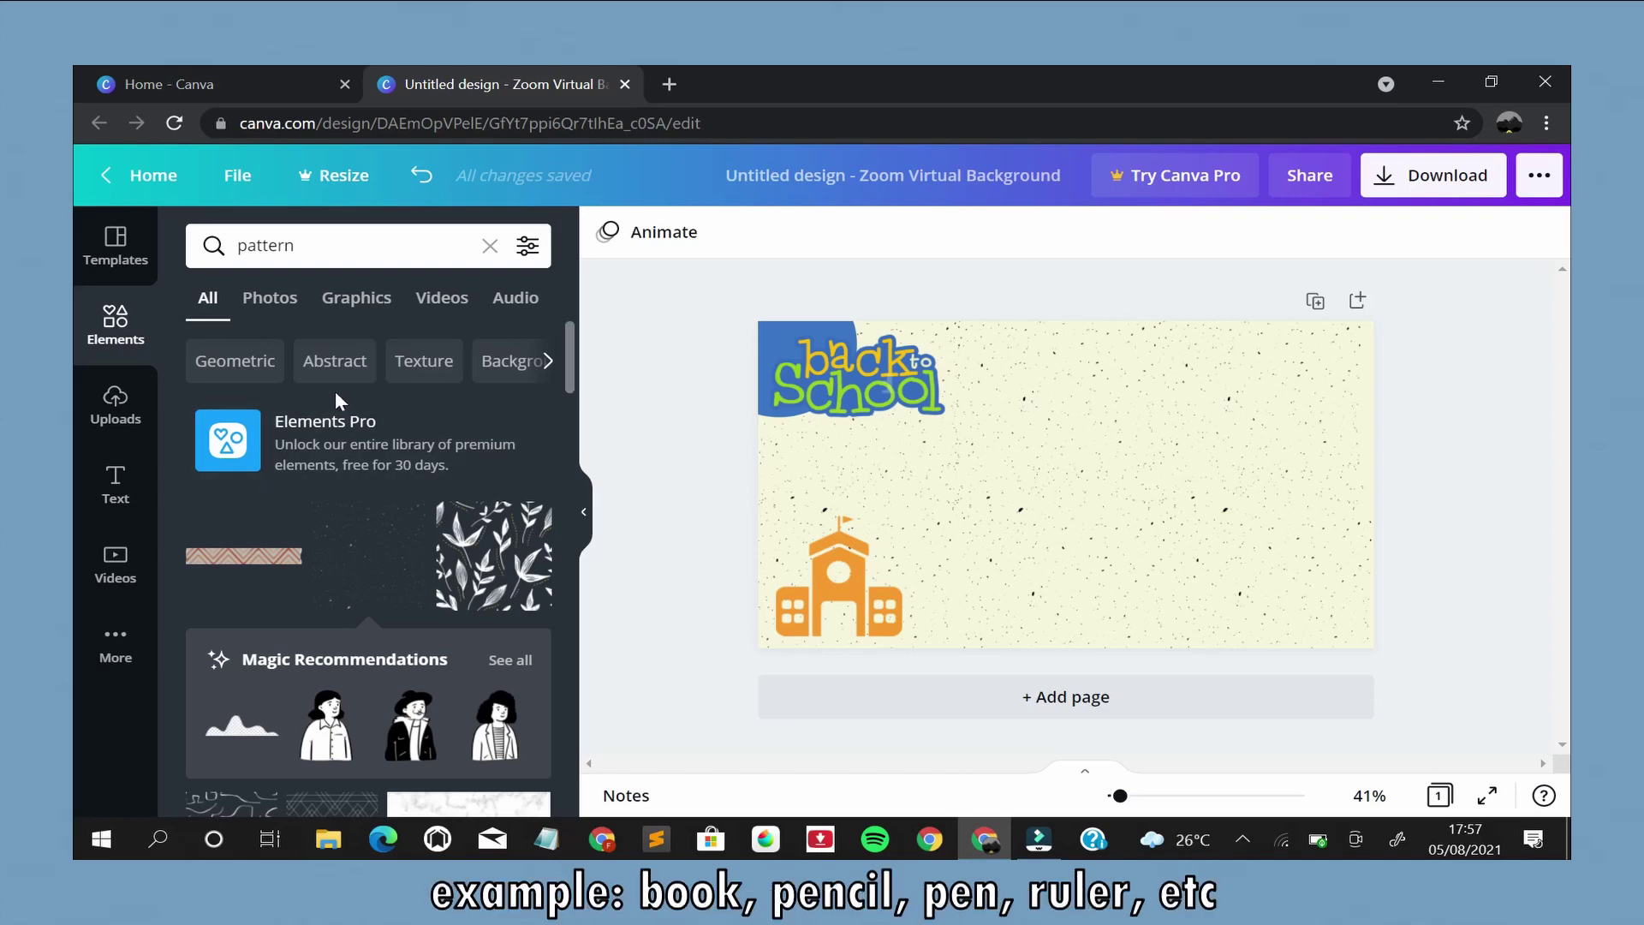
# Search the elements for "book" and add the stack of green, yellow and blue books
pyautogui.click(489, 248)
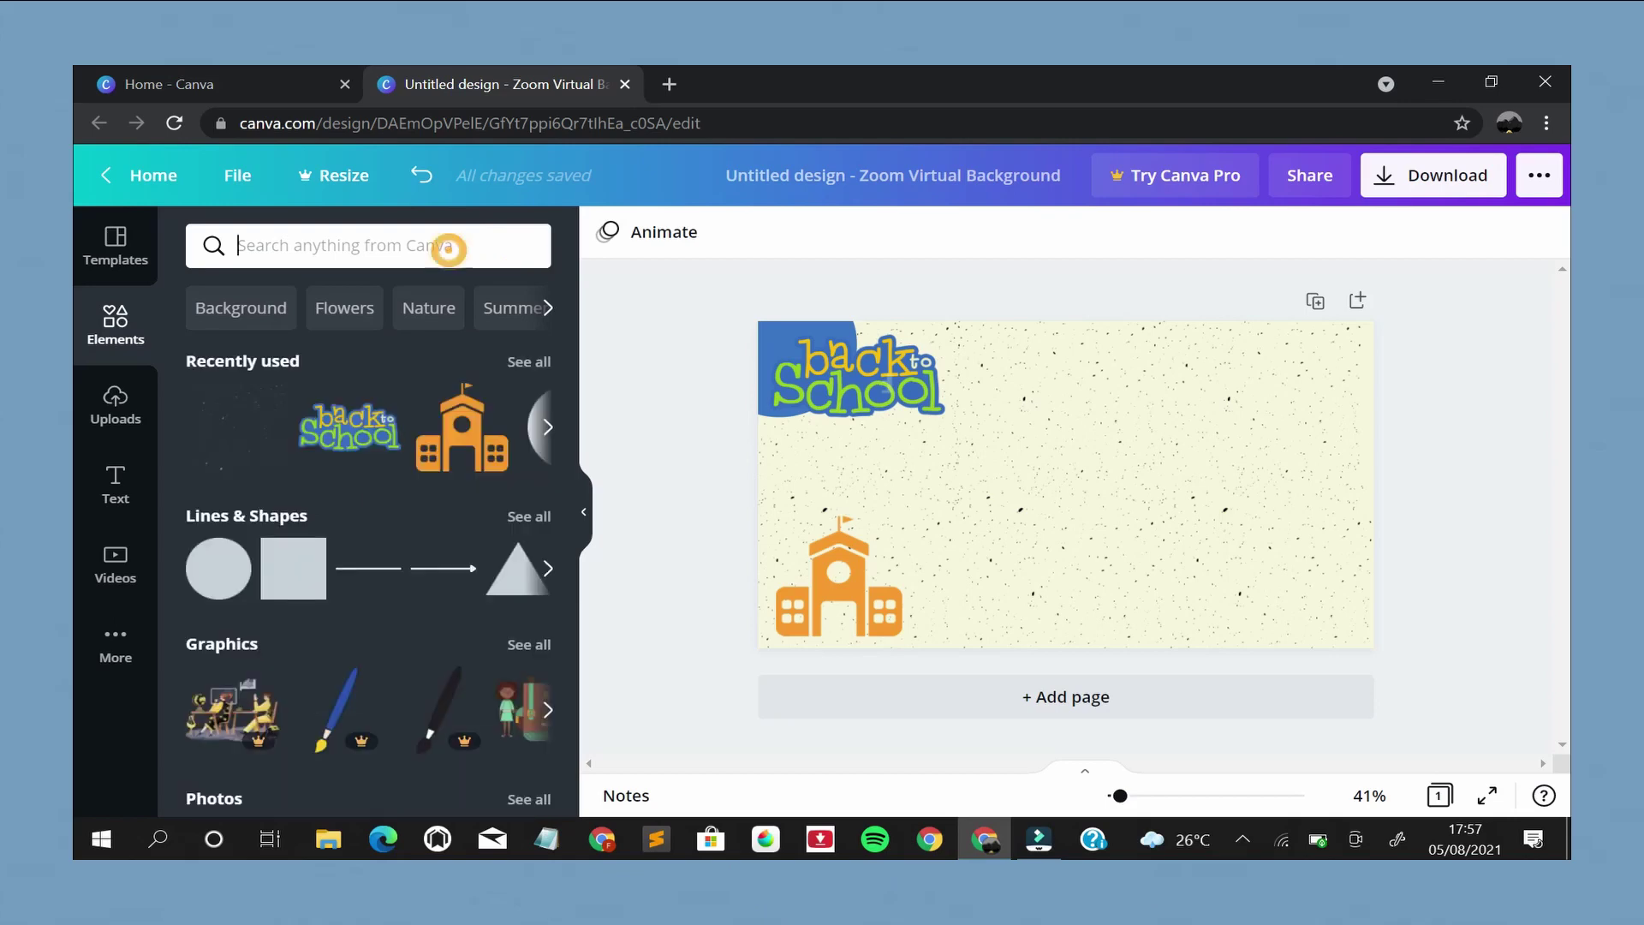
pyautogui.write('book')
pyautogui.press('Return')
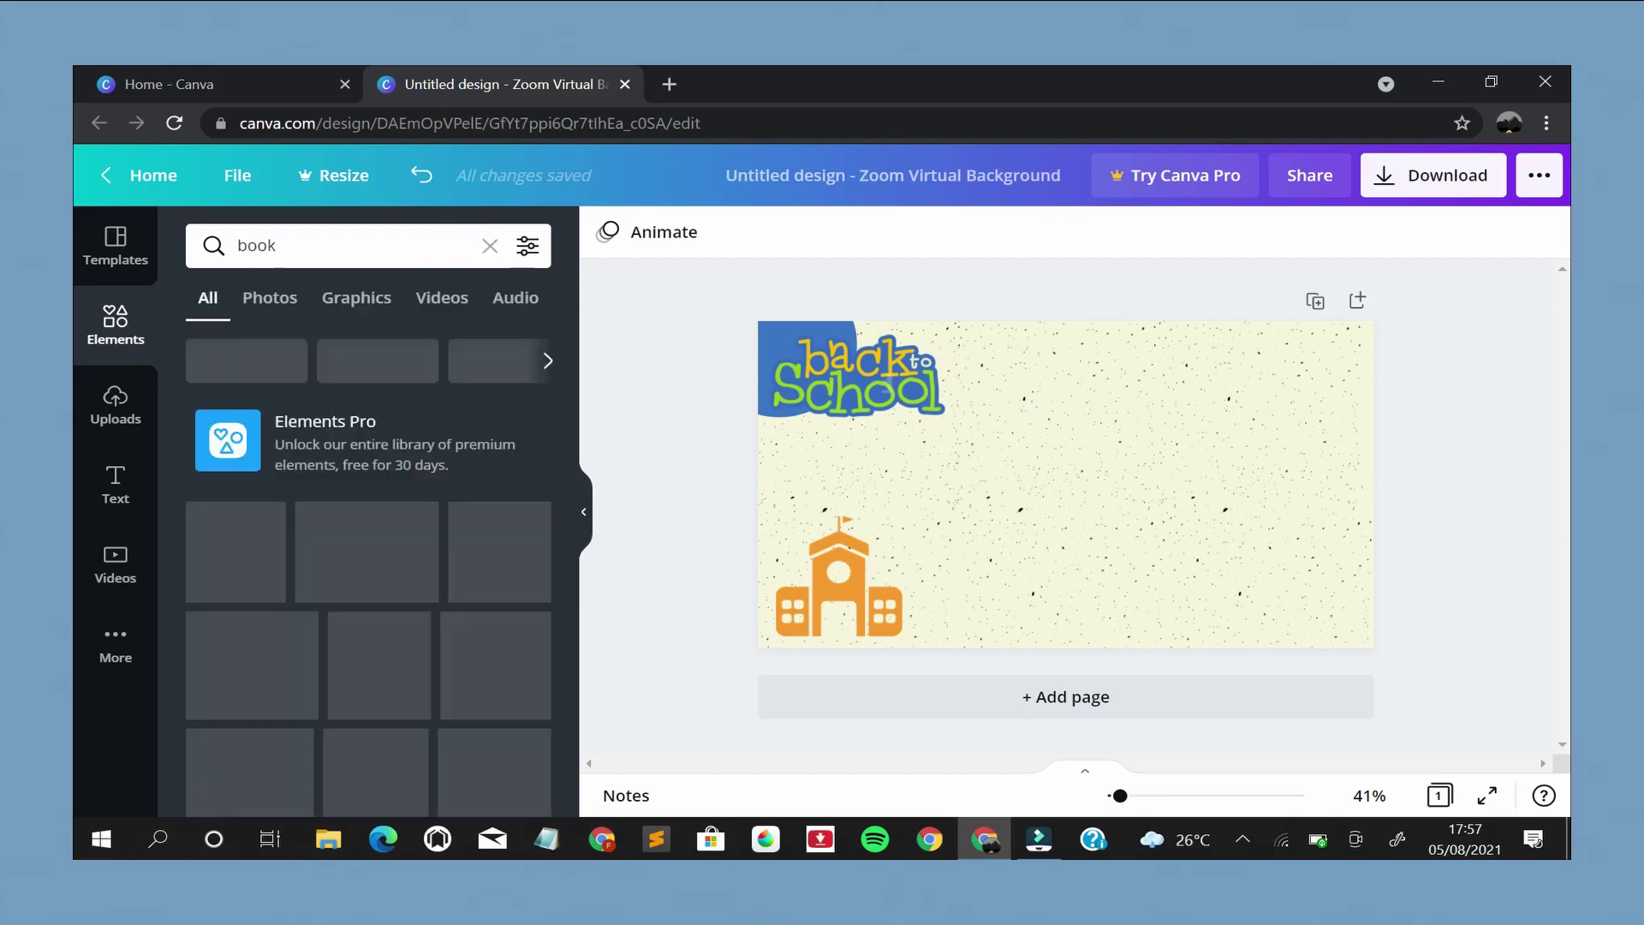
pyautogui.scroll(-1, 414, 637)
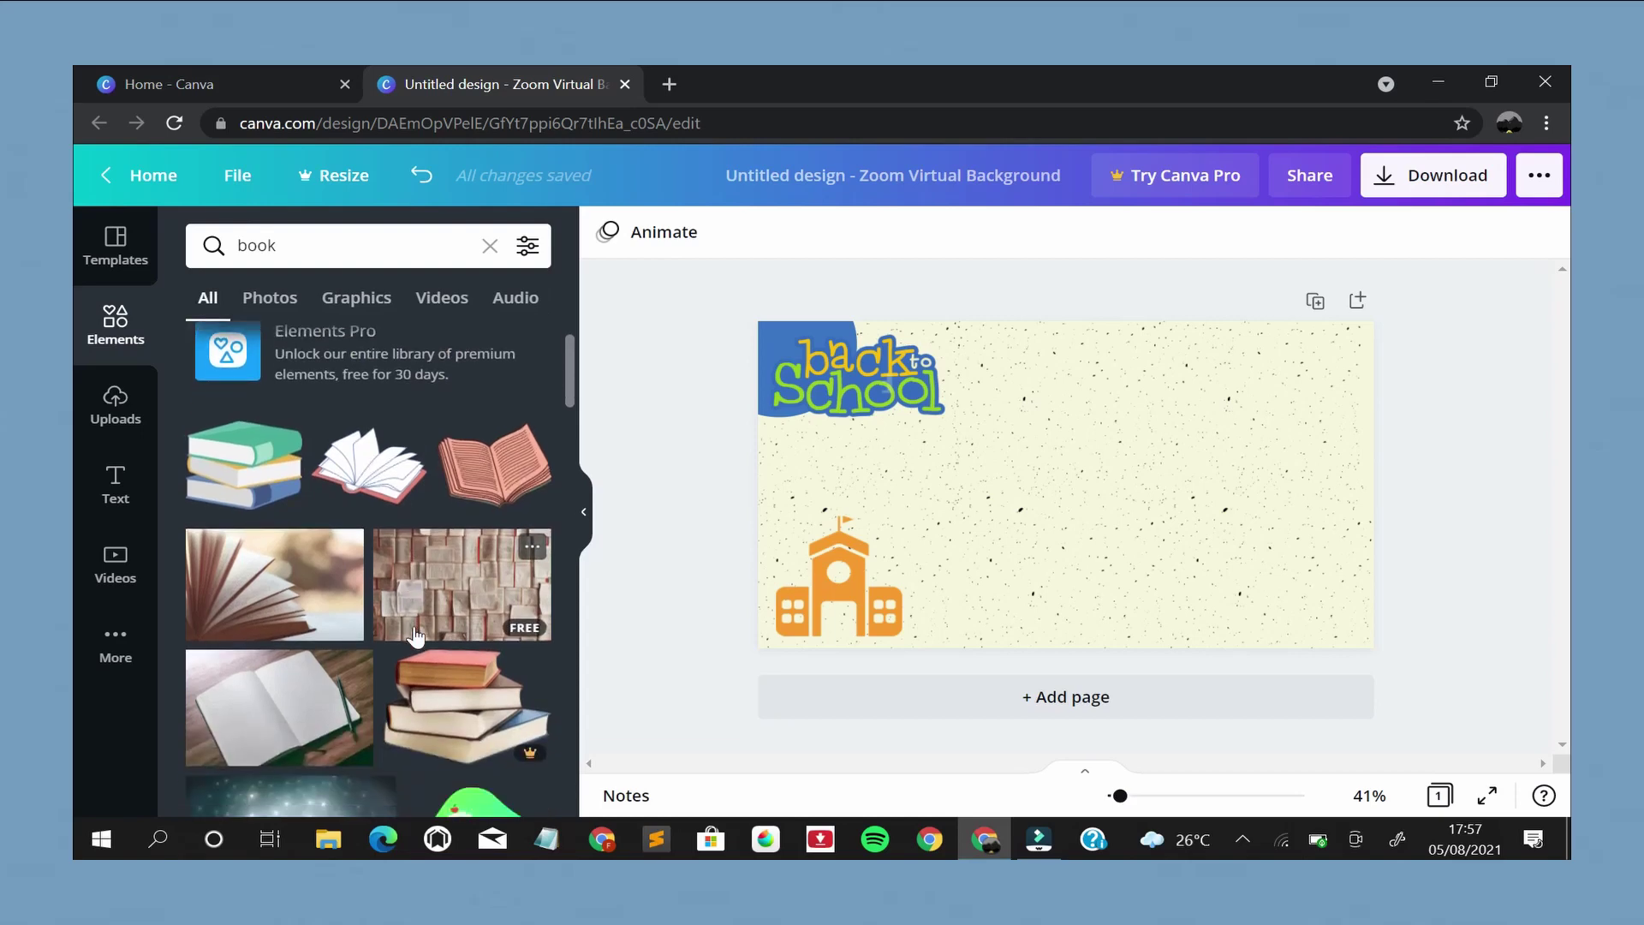
pyautogui.click(262, 492)
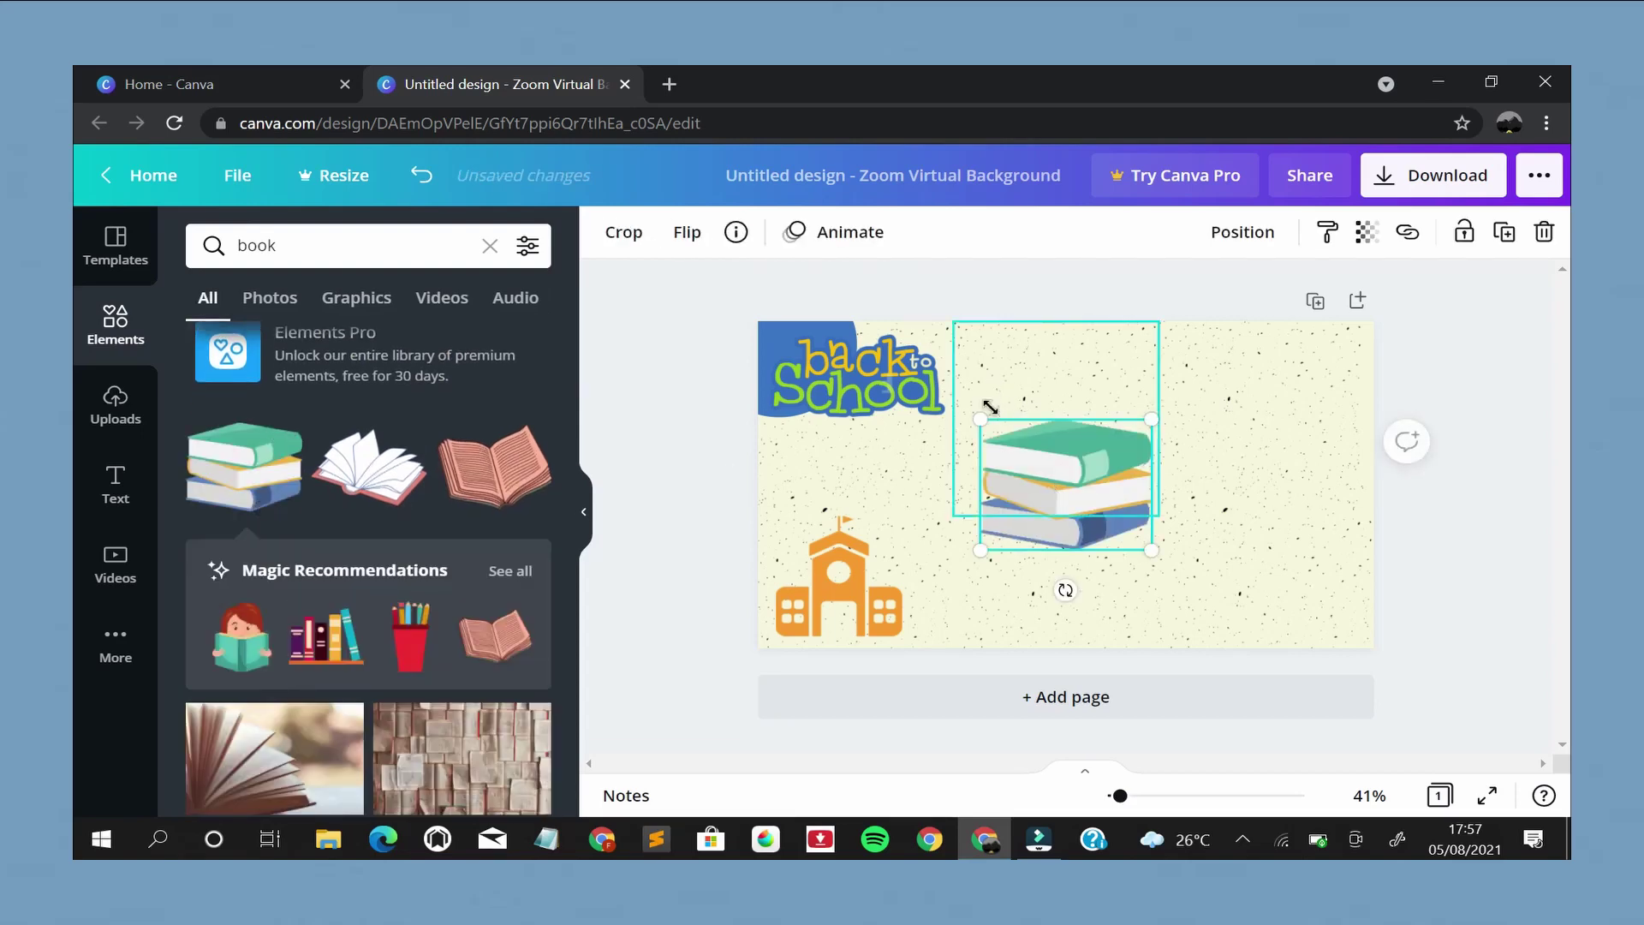
# Shrink the book stack, move it to the page's upper-right area and tilt it clockwise
pyautogui.moveTo(980, 419); pyautogui.dragTo(1025, 447)
pyautogui.moveTo(1081, 518); pyautogui.dragTo(1205, 422)
pyautogui.moveTo(1144, 351); pyautogui.dragTo(1170, 375)
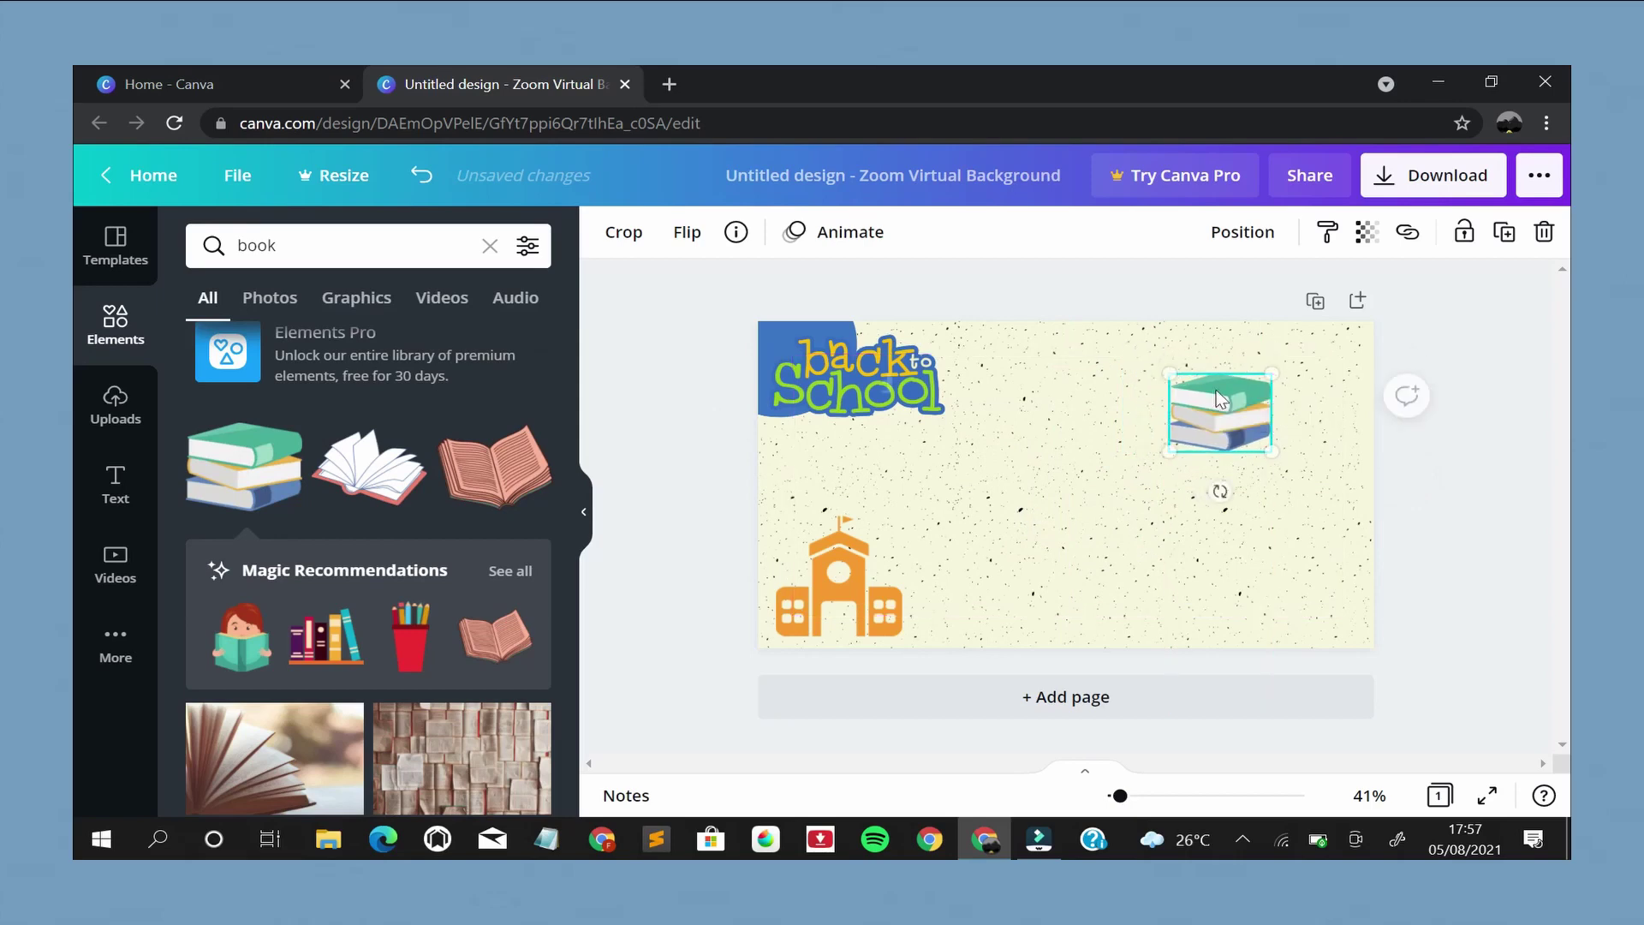
pyautogui.moveTo(1209, 490); pyautogui.dragTo(1190, 480)
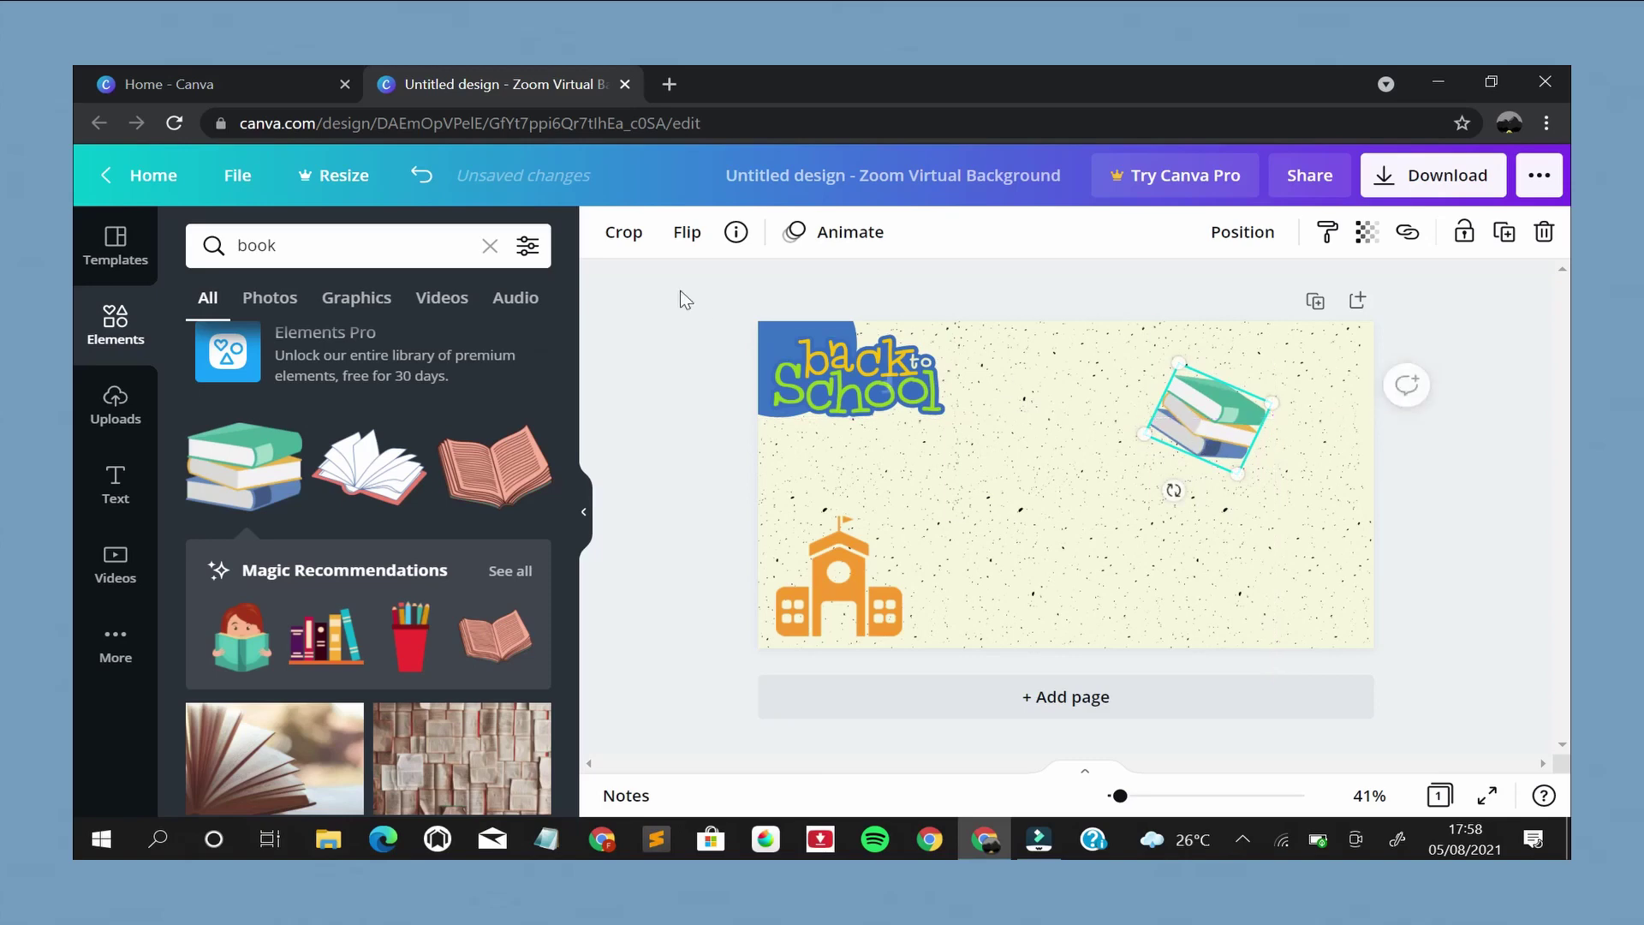
# Search the elements for "ruler" and add the yellow ruler with black markings
pyautogui.click(489, 248)
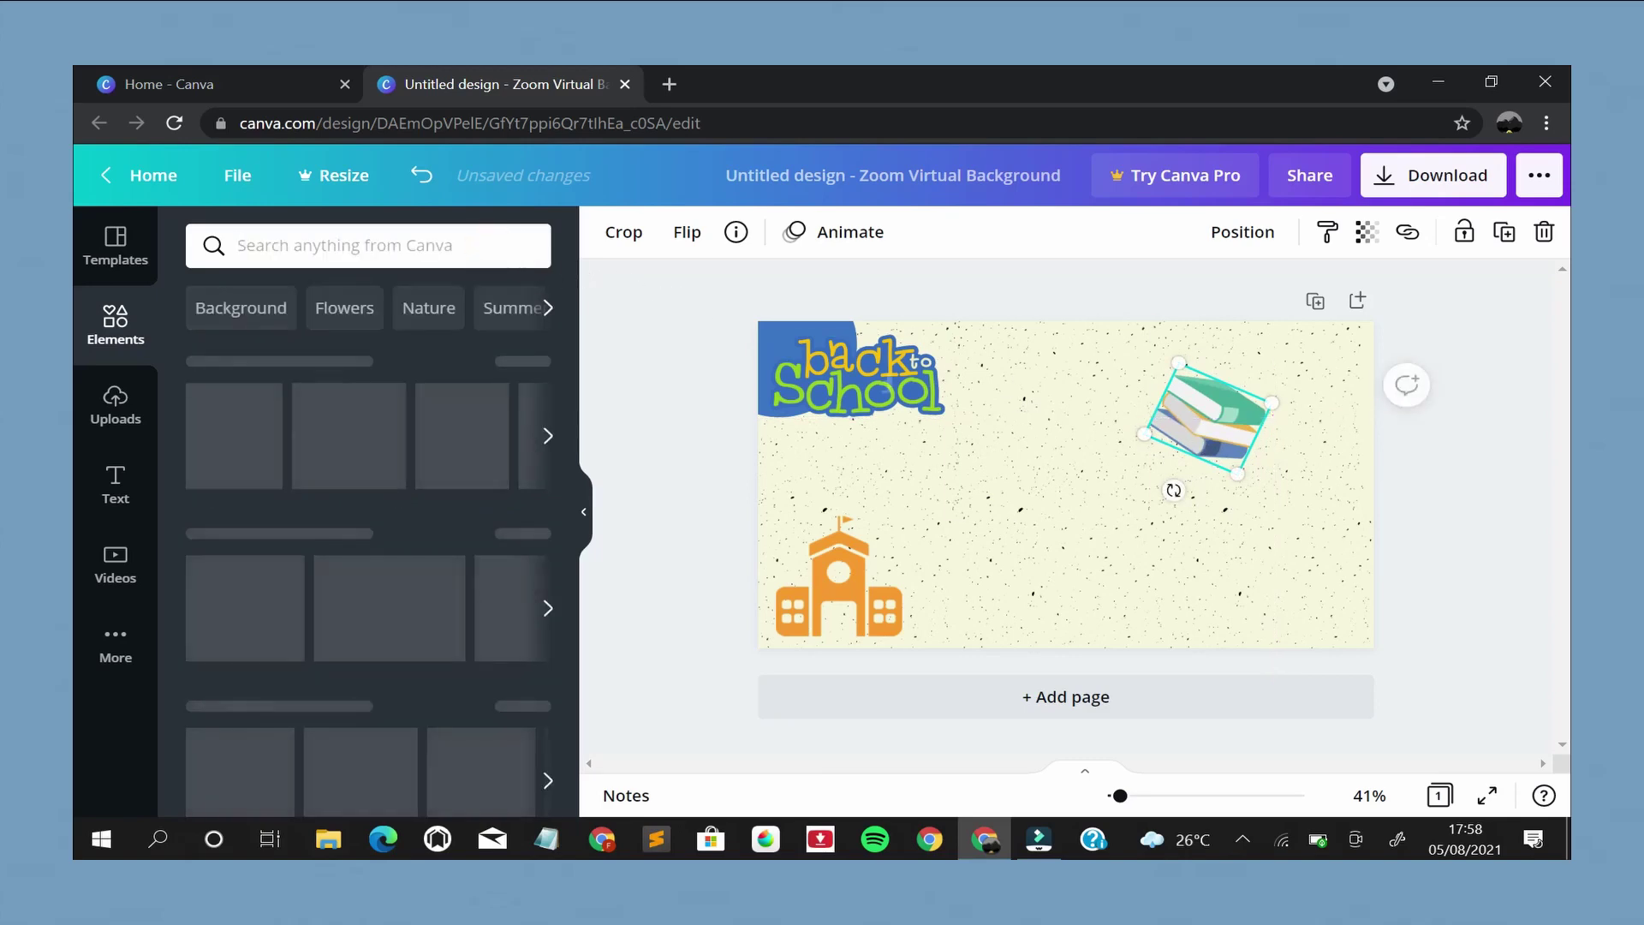
pyautogui.write('ruler')
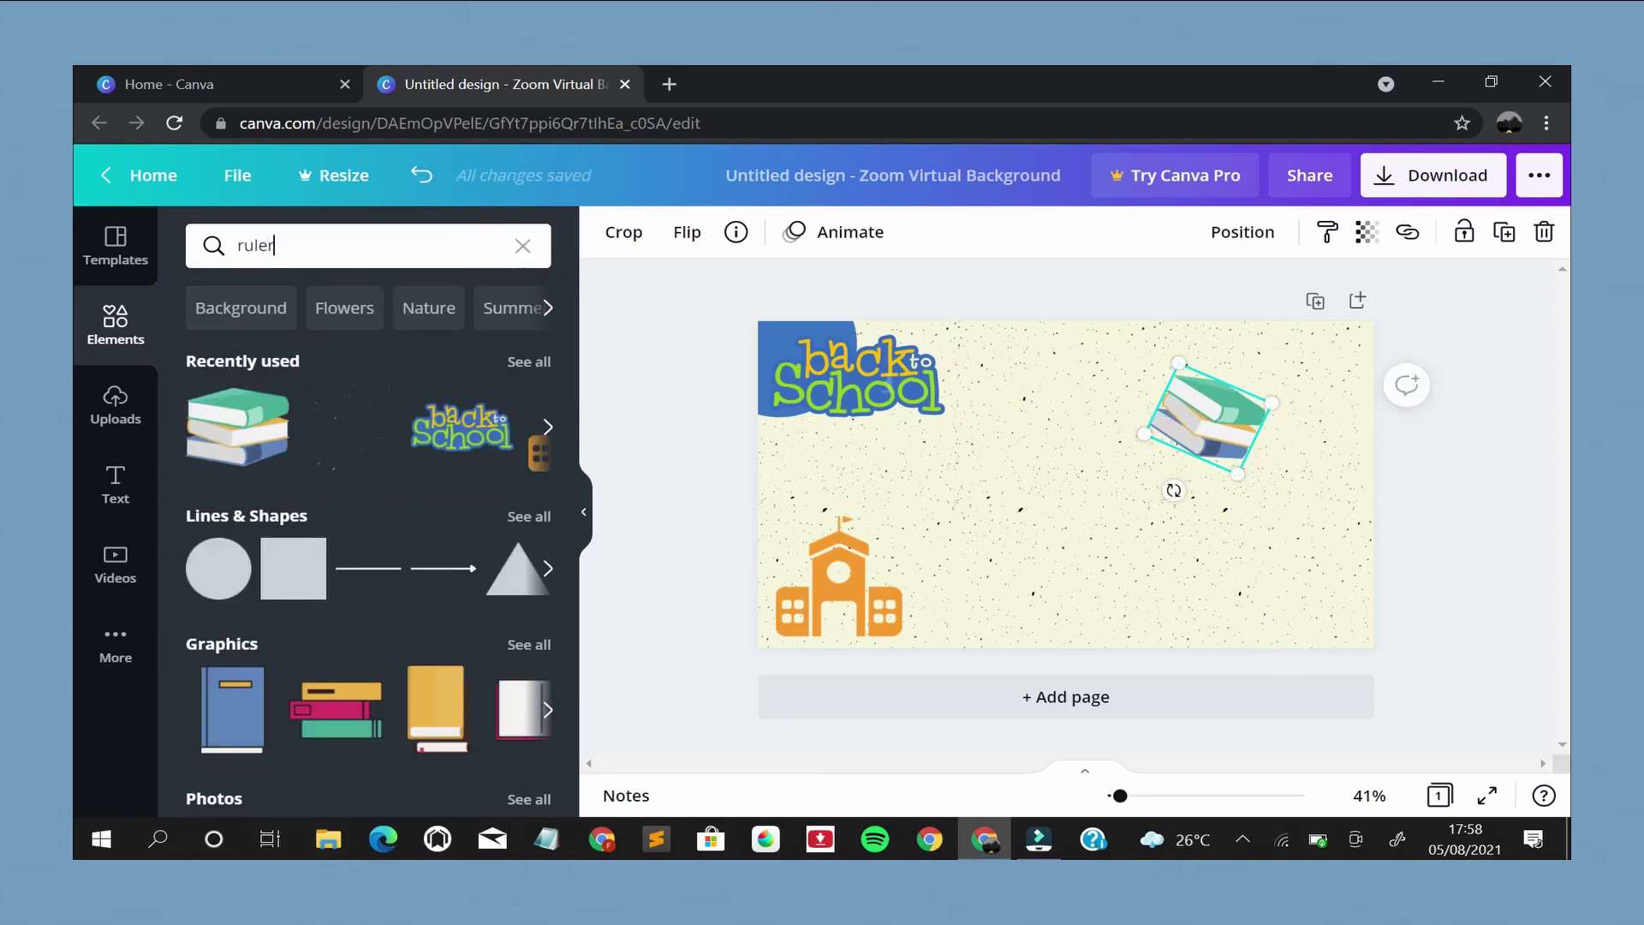
pyautogui.press('Return')
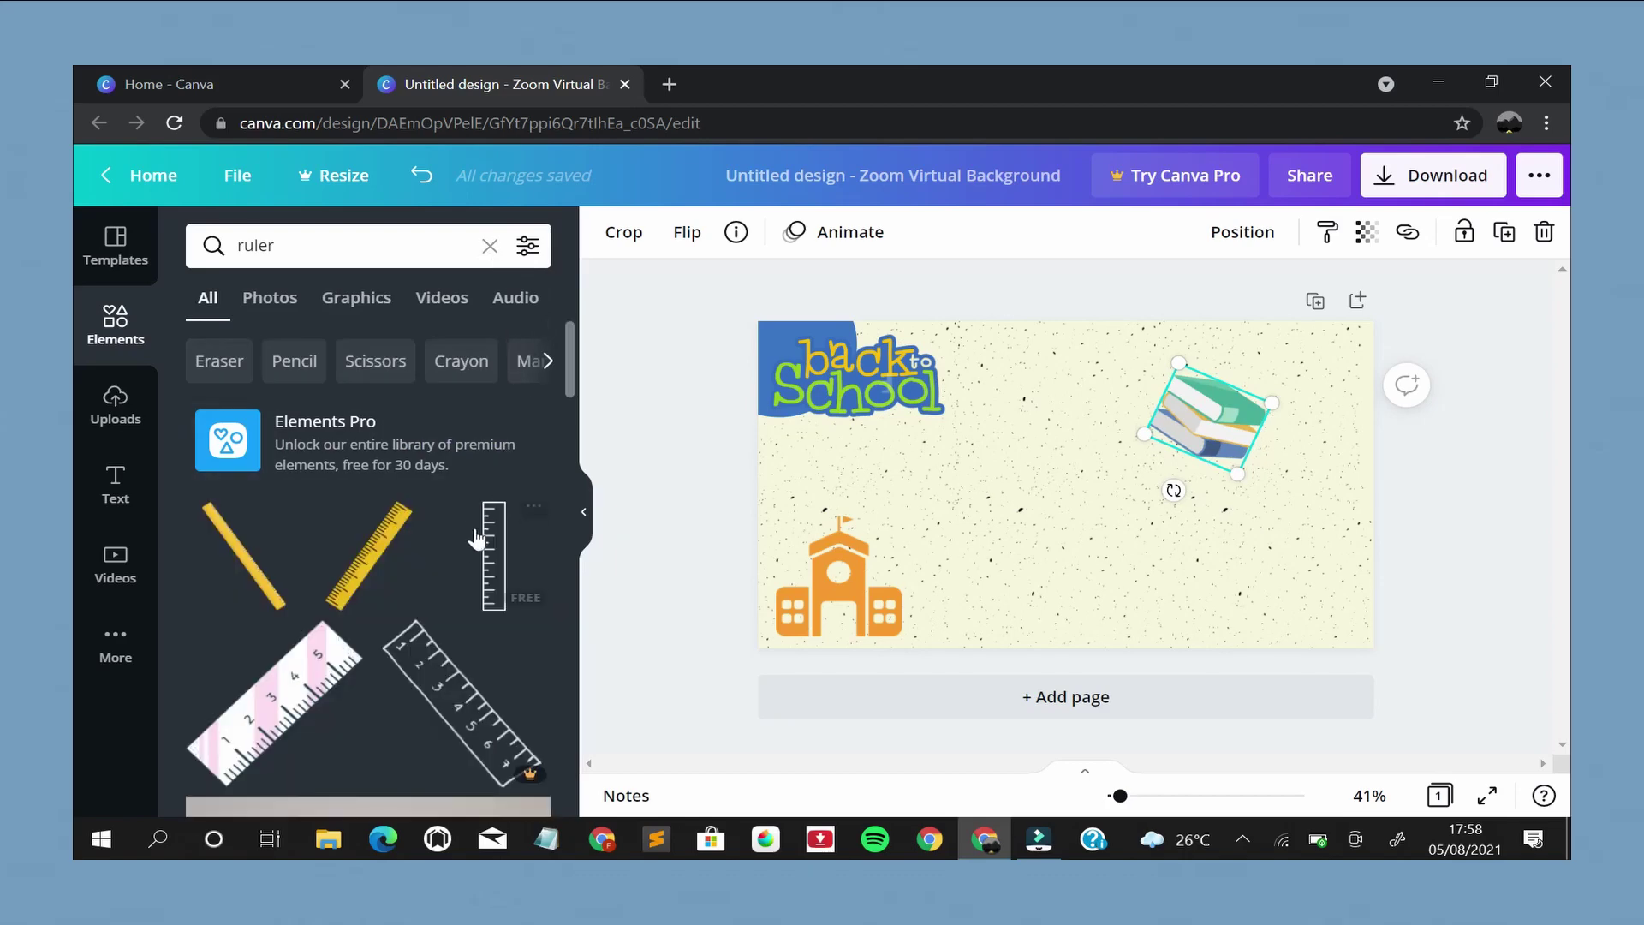
pyautogui.click(368, 548)
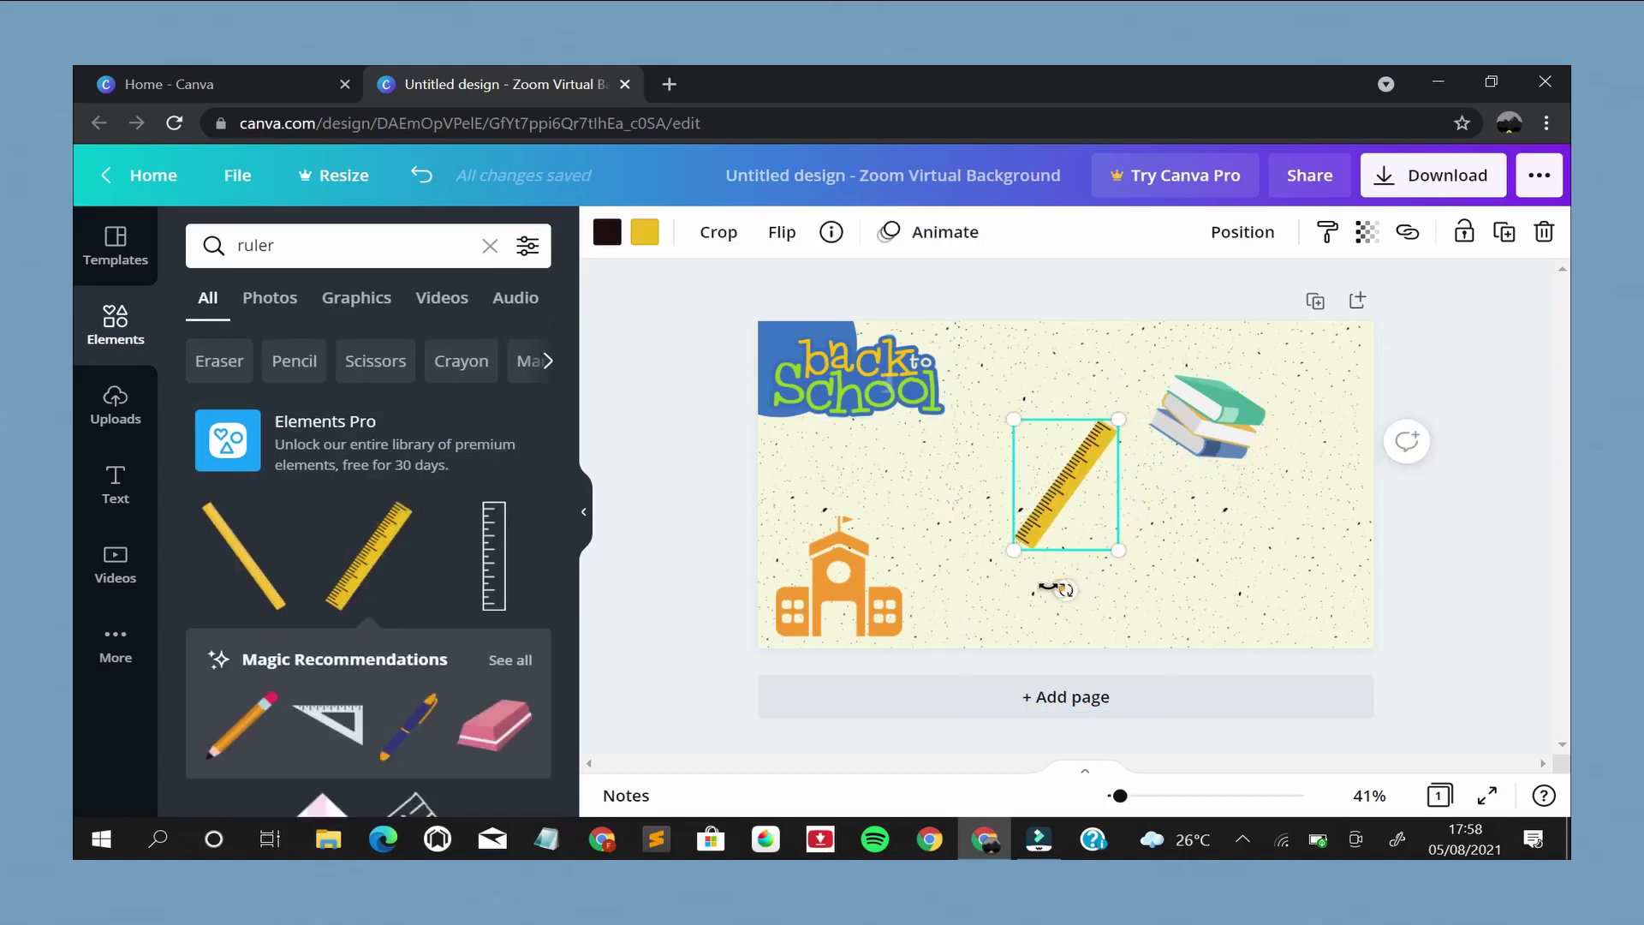
# Rotate the yellow ruler and lay it diagonally across the page's upper-right corner, then shrink the book stack and place it beside the ruler
pyautogui.moveTo(1060, 587); pyautogui.dragTo(959, 452)
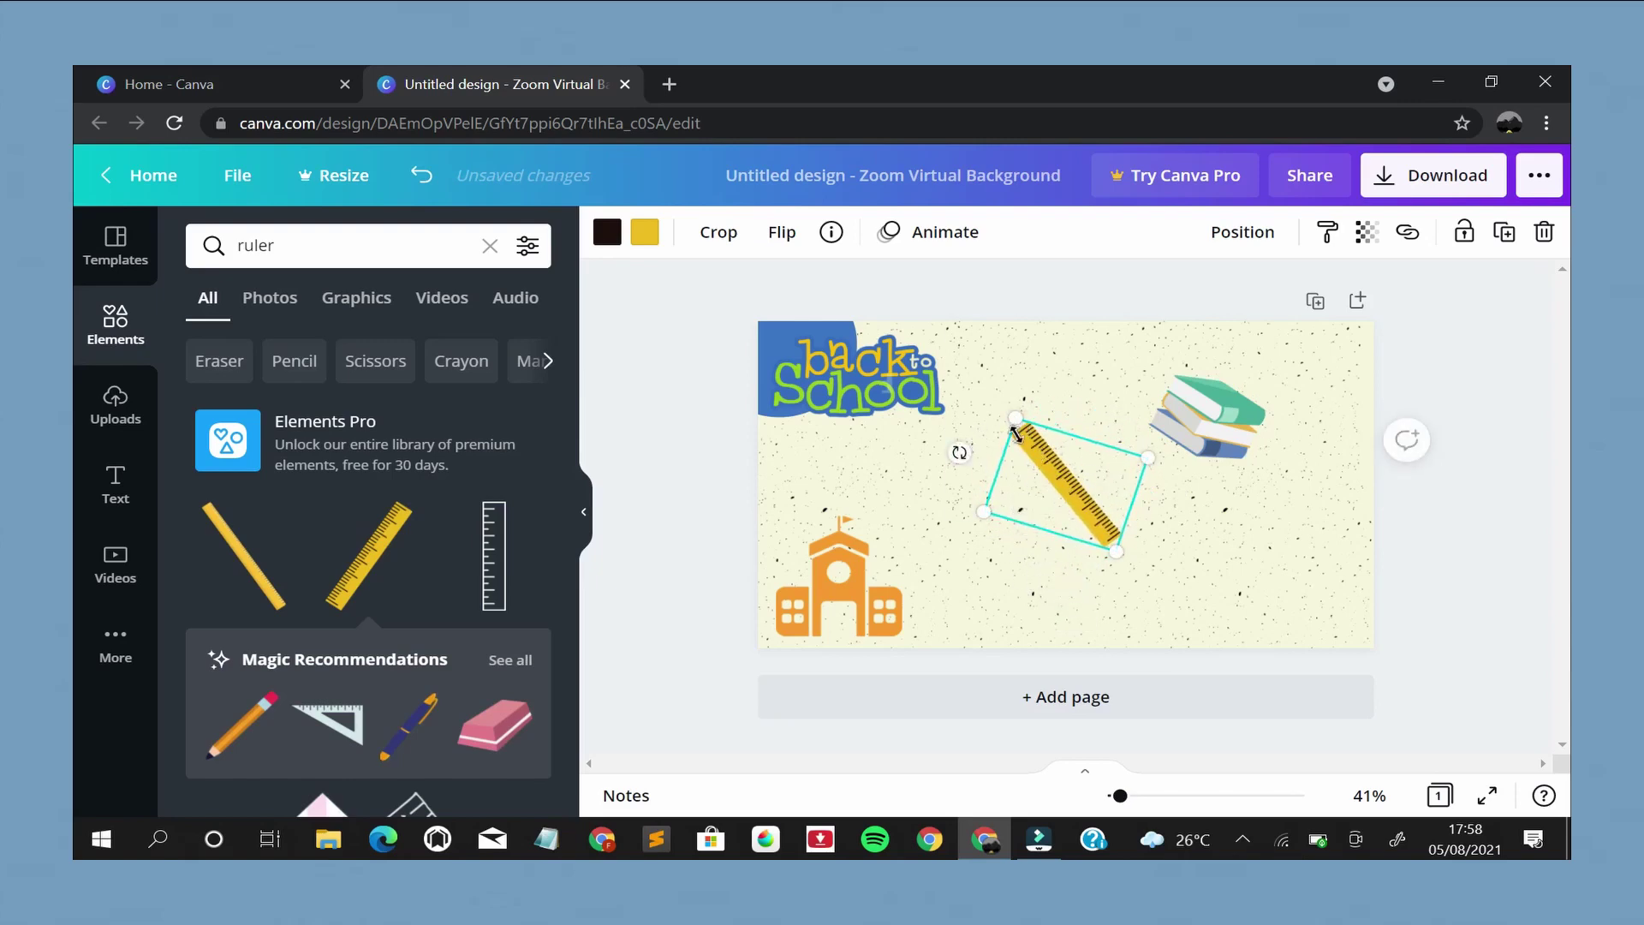
pyautogui.moveTo(983, 513); pyautogui.dragTo(1276, 399)
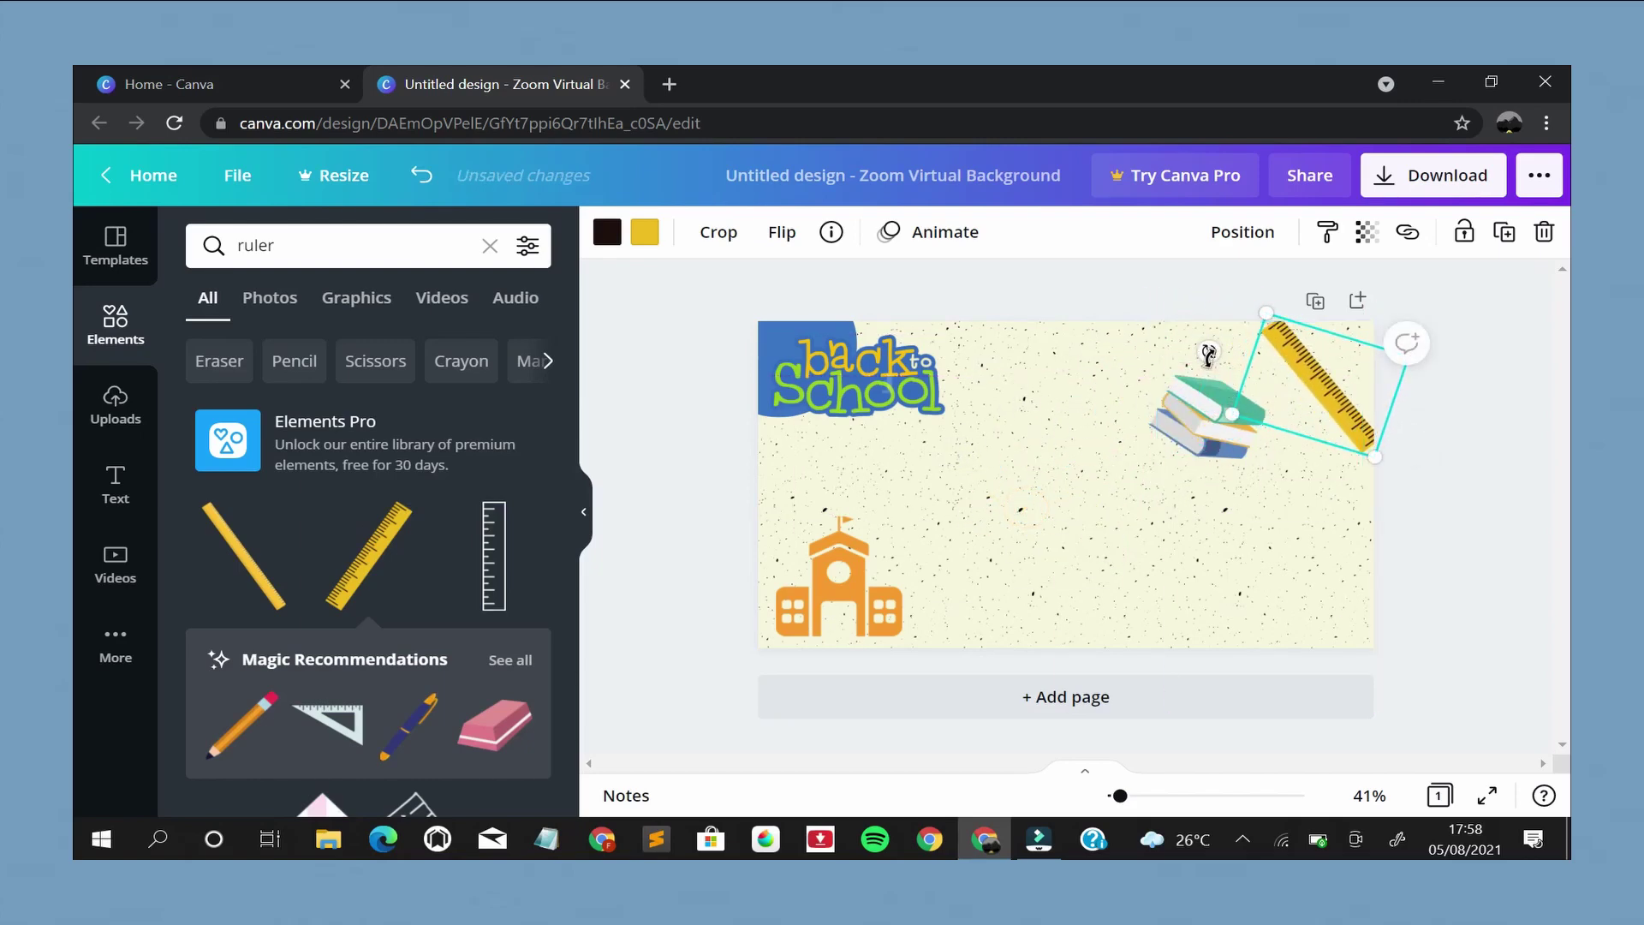
pyautogui.moveTo(1208, 353); pyautogui.dragTo(1211, 370)
pyautogui.moveTo(1310, 389); pyautogui.dragTo(1312, 373)
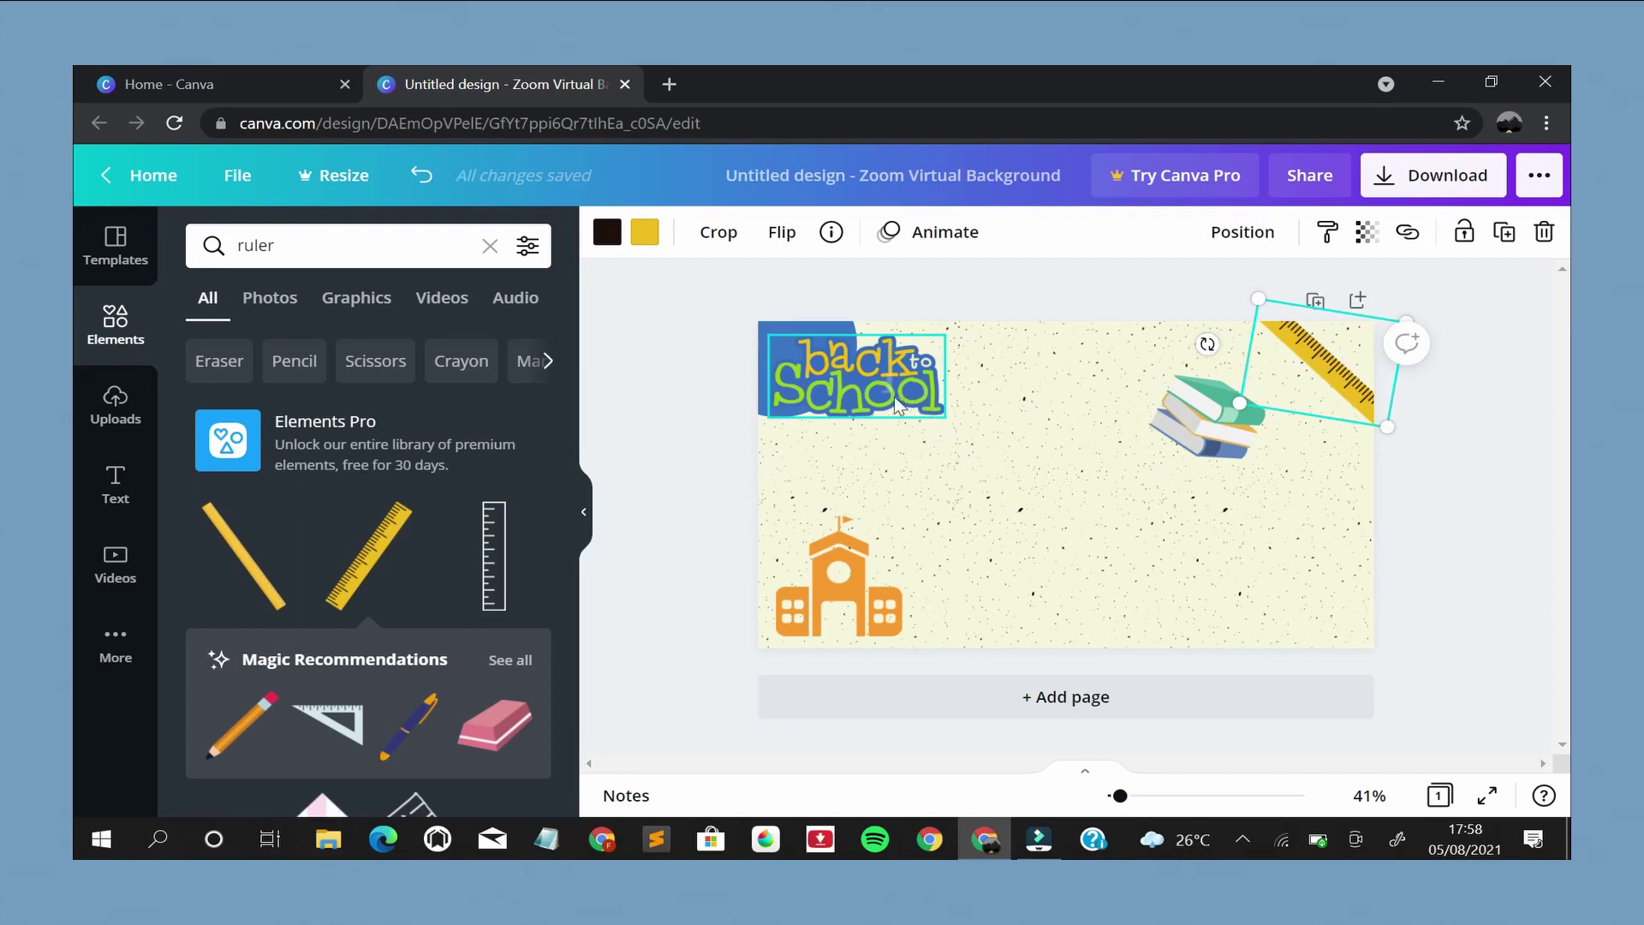
pyautogui.click(1199, 462)
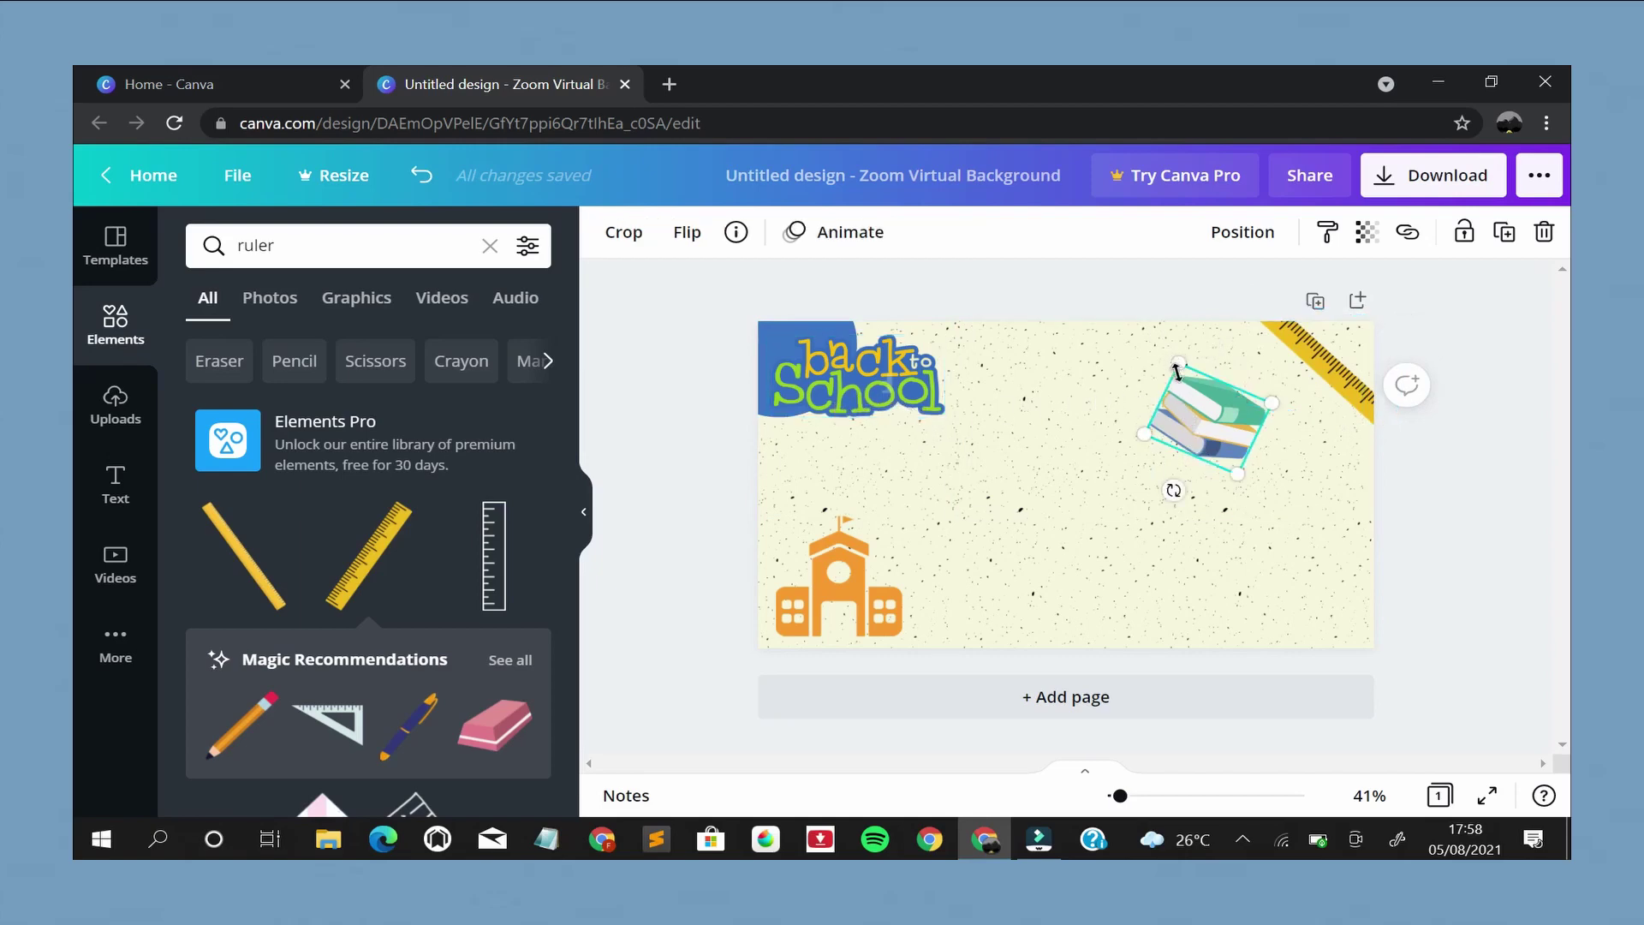
pyautogui.moveTo(1176, 369); pyautogui.dragTo(1216, 382)
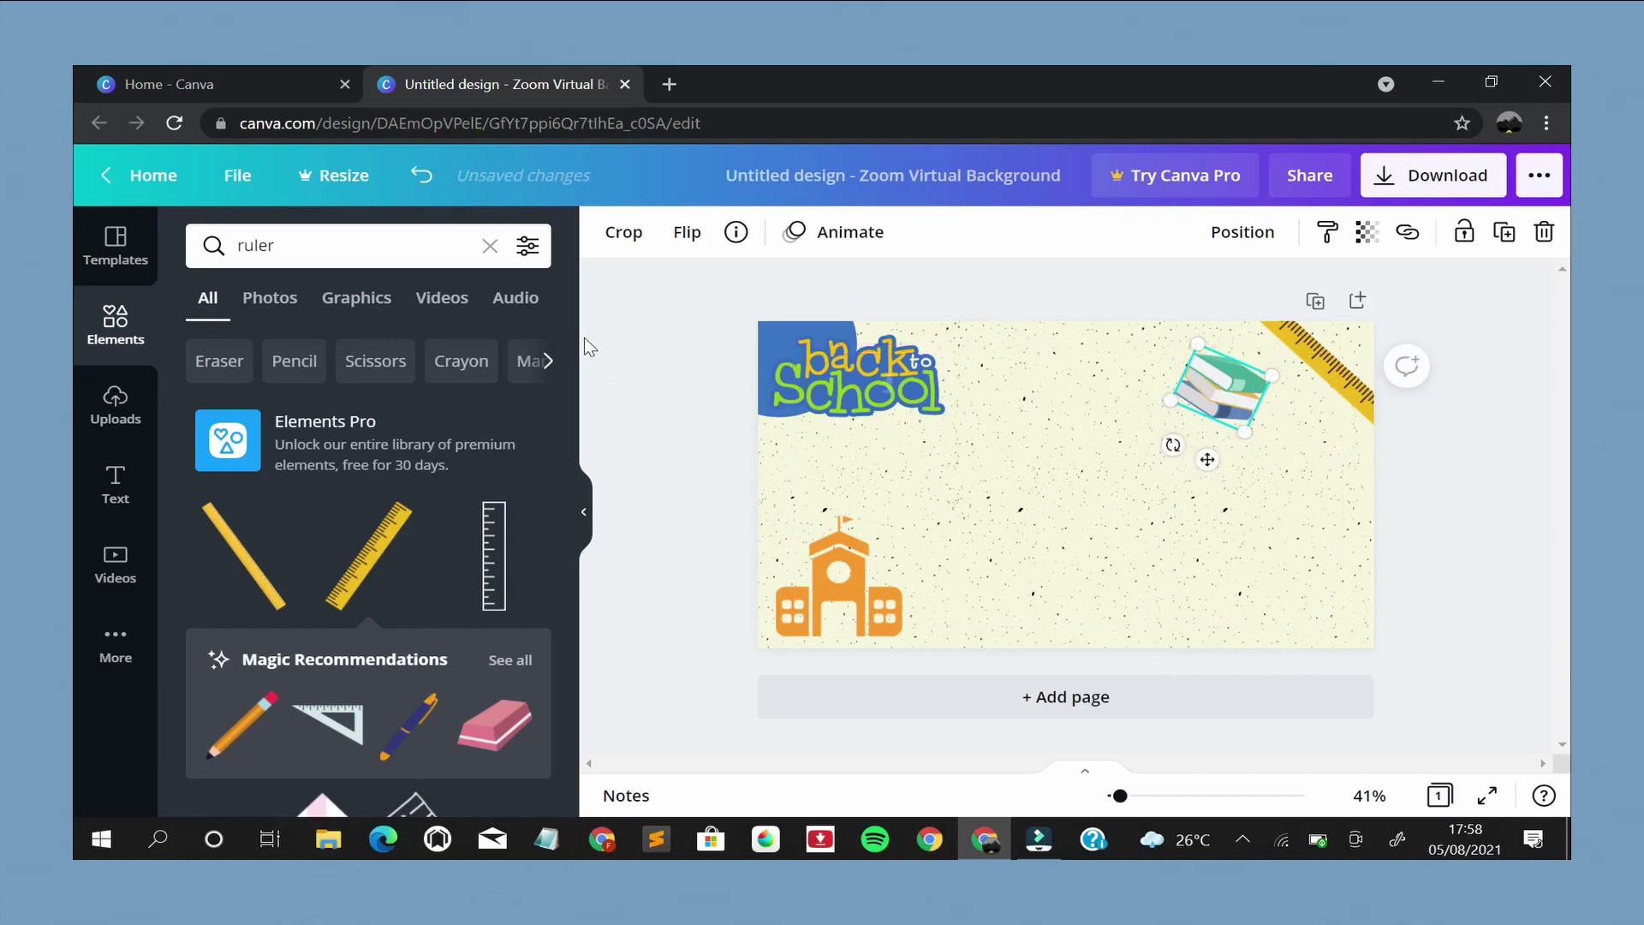
# Look through the remaining ruler results, the recently used elements and the default element categories for another school supply
pyautogui.scroll(-8, 481, 662)
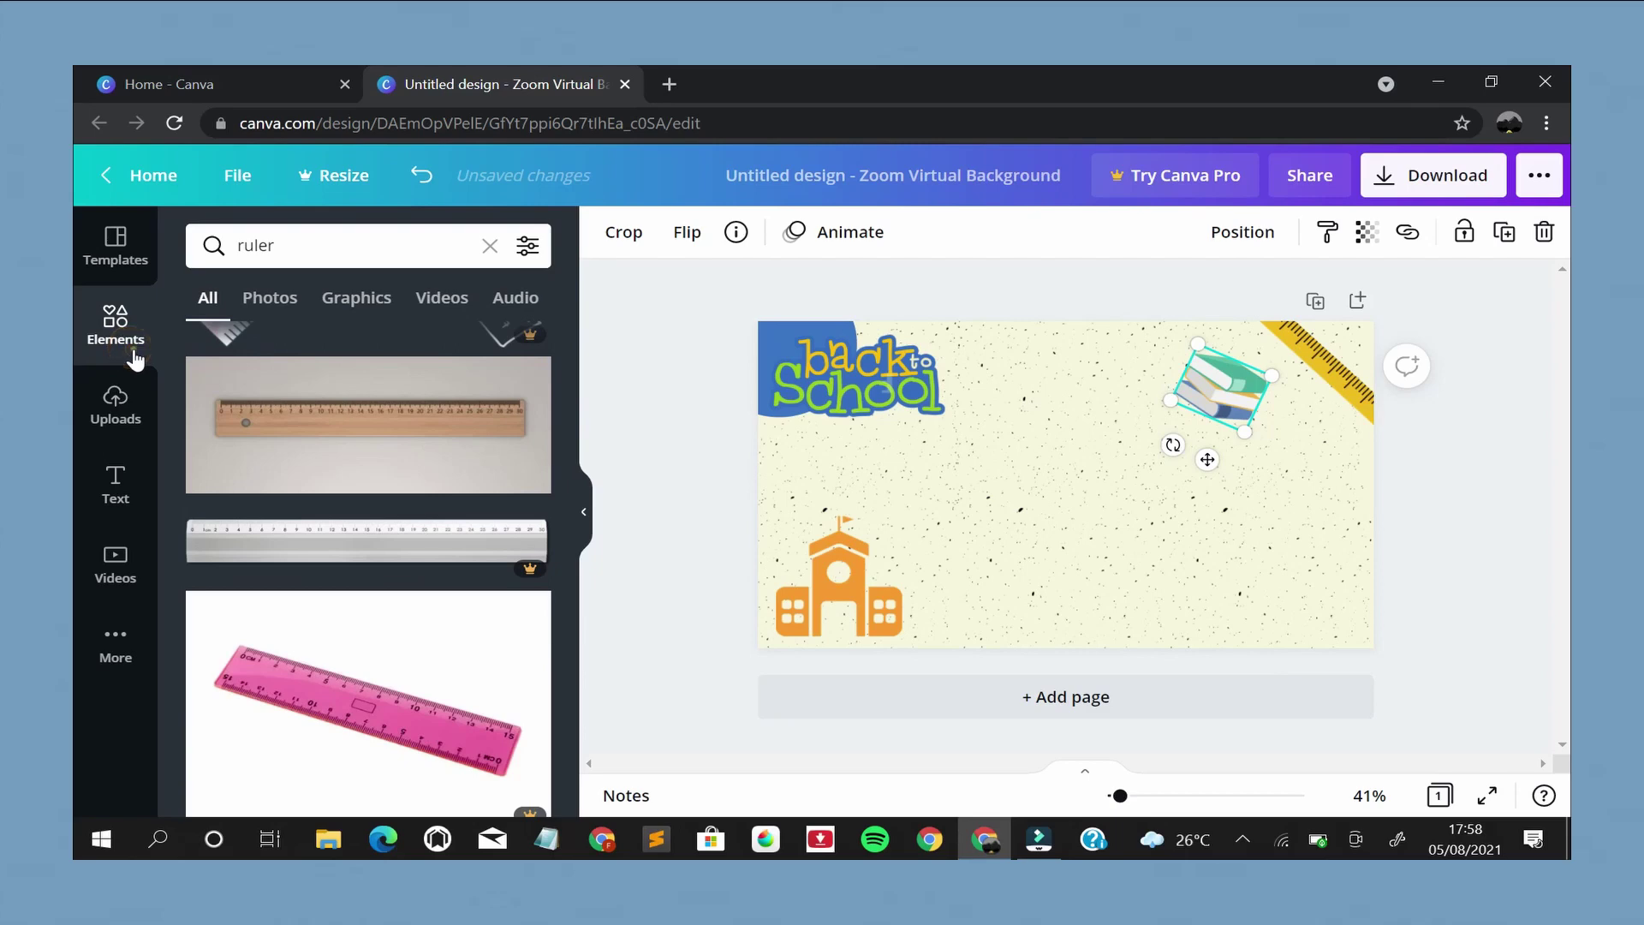
pyautogui.click(490, 248)
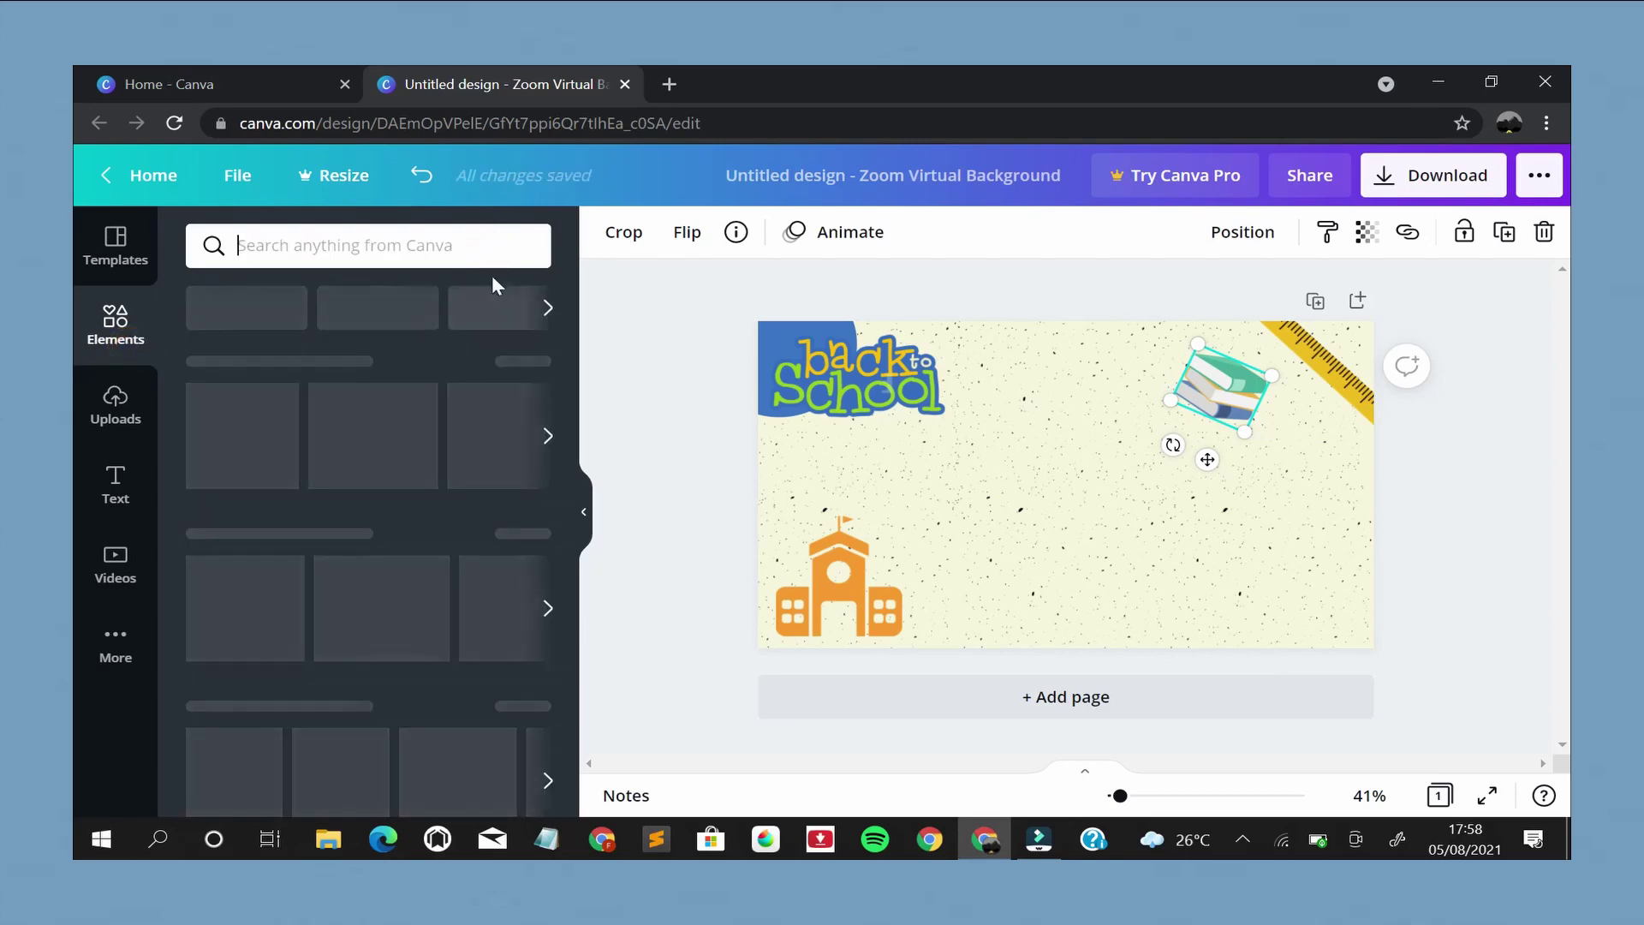
pyautogui.click(548, 427)
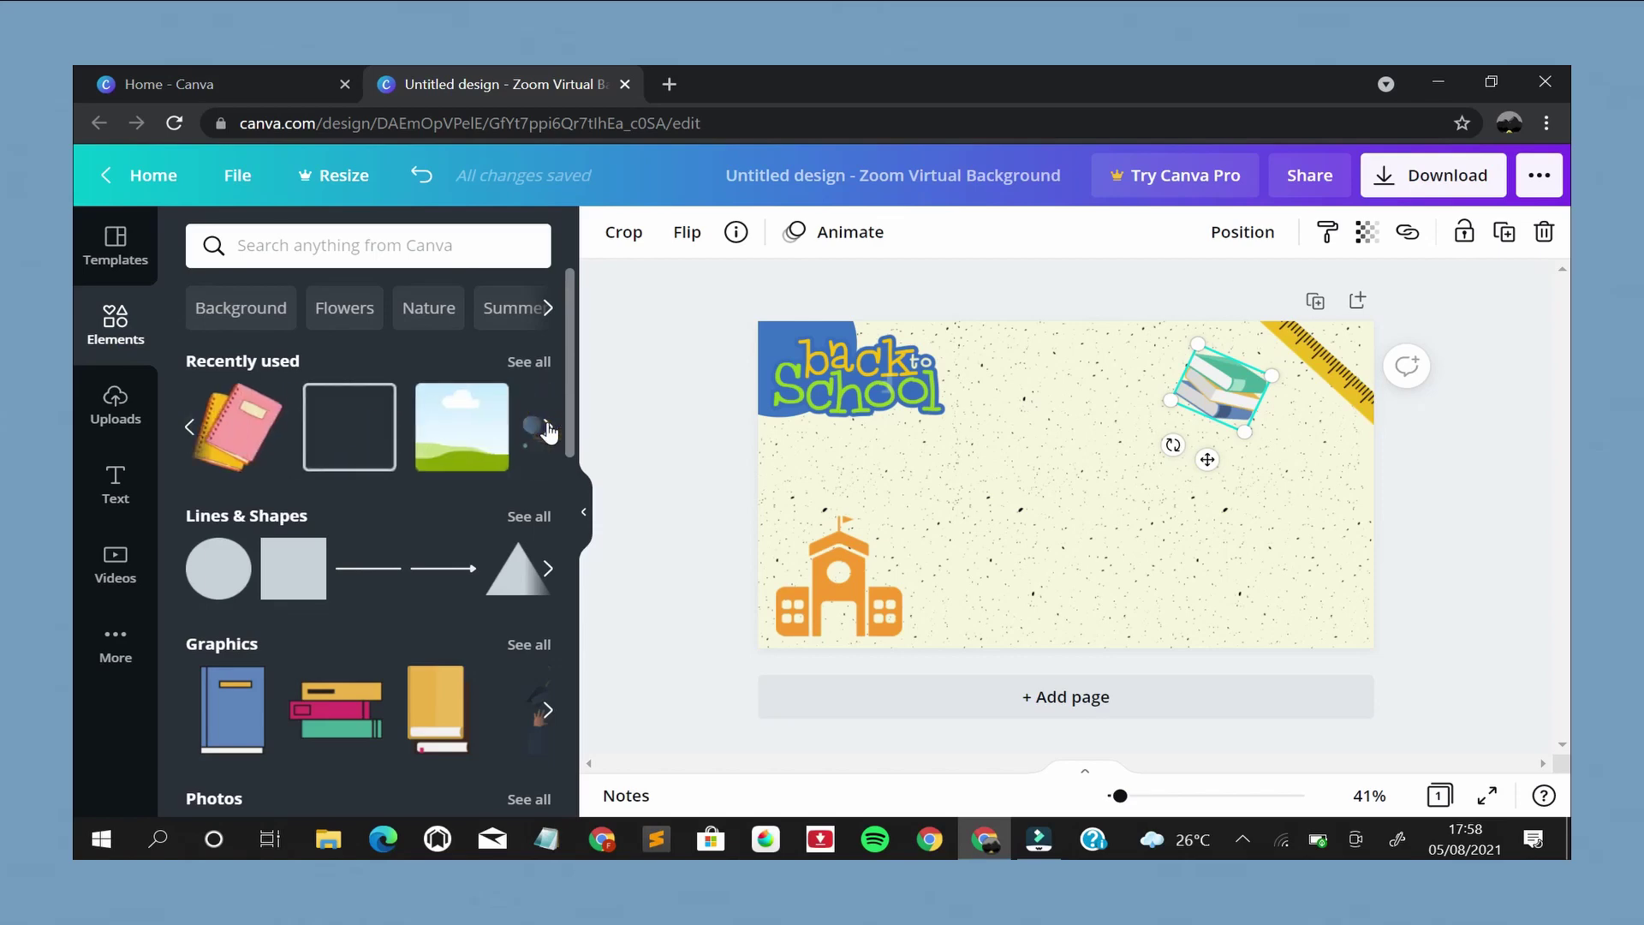
pyautogui.click(191, 428)
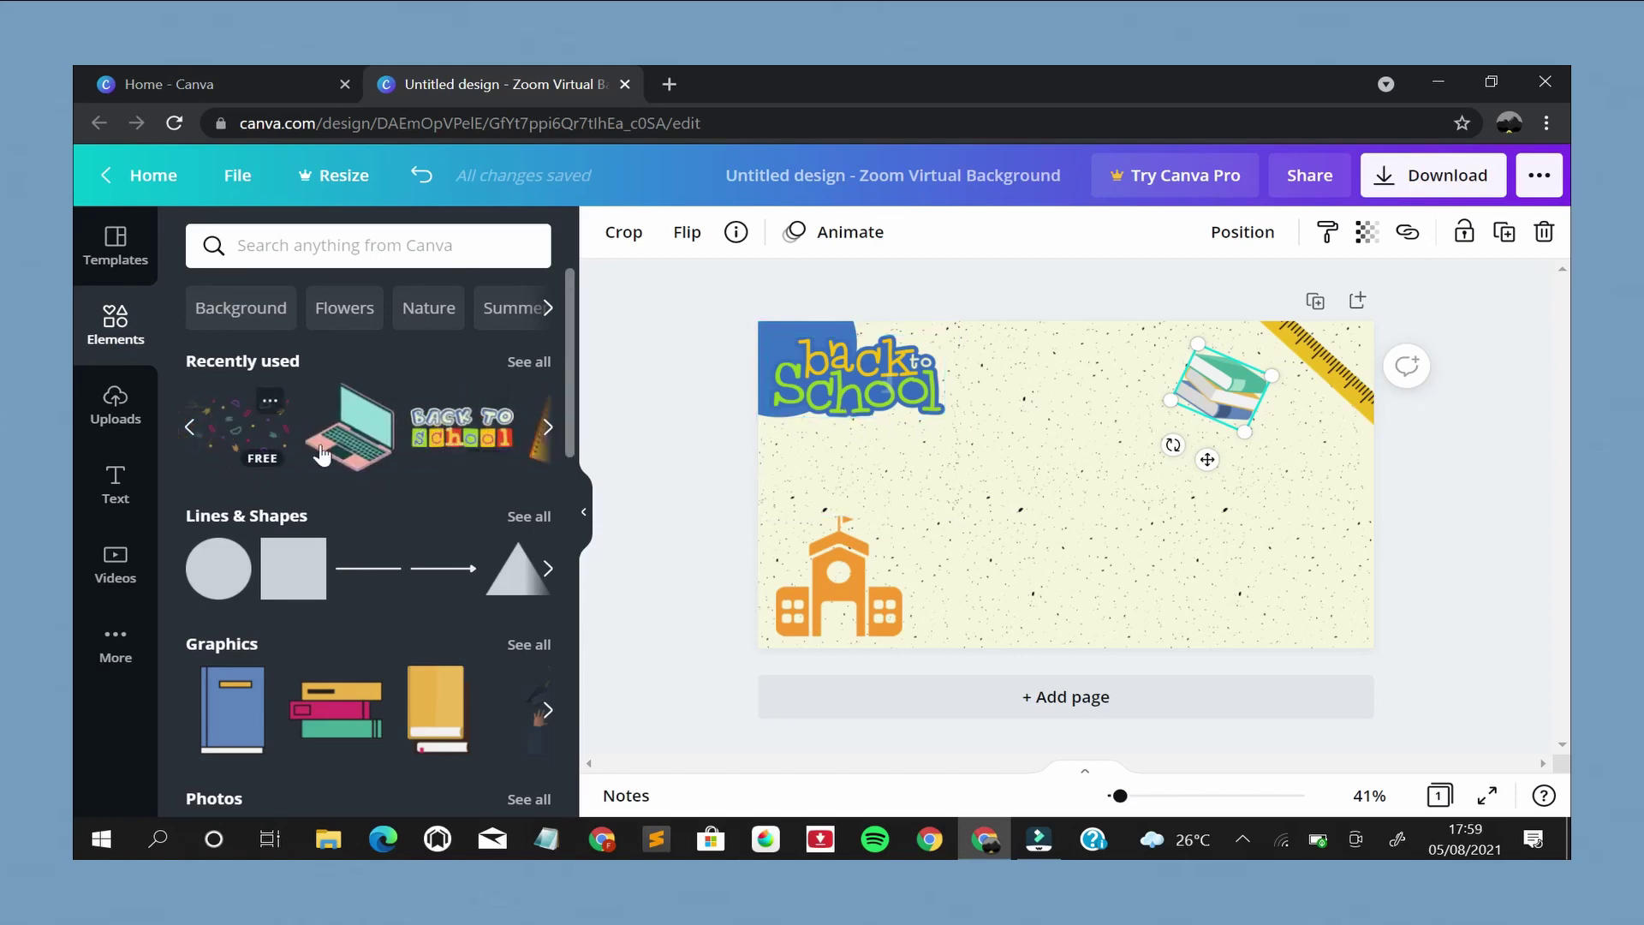
pyautogui.click(191, 428)
pyautogui.click(191, 428)
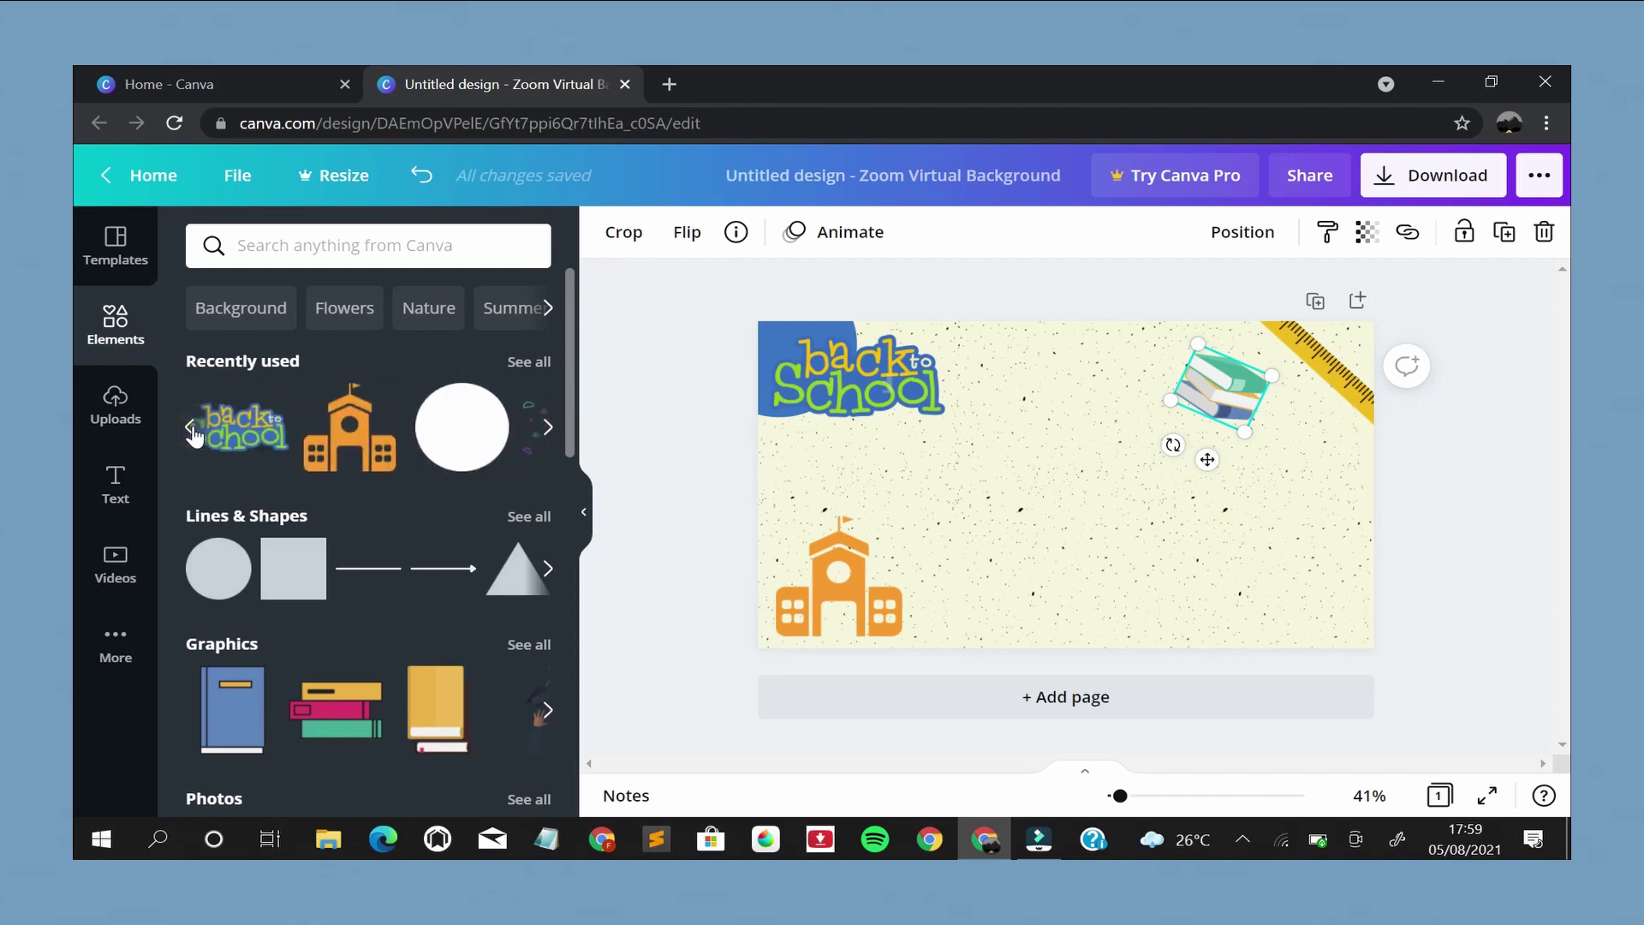
pyautogui.scroll(-7, 315, 515)
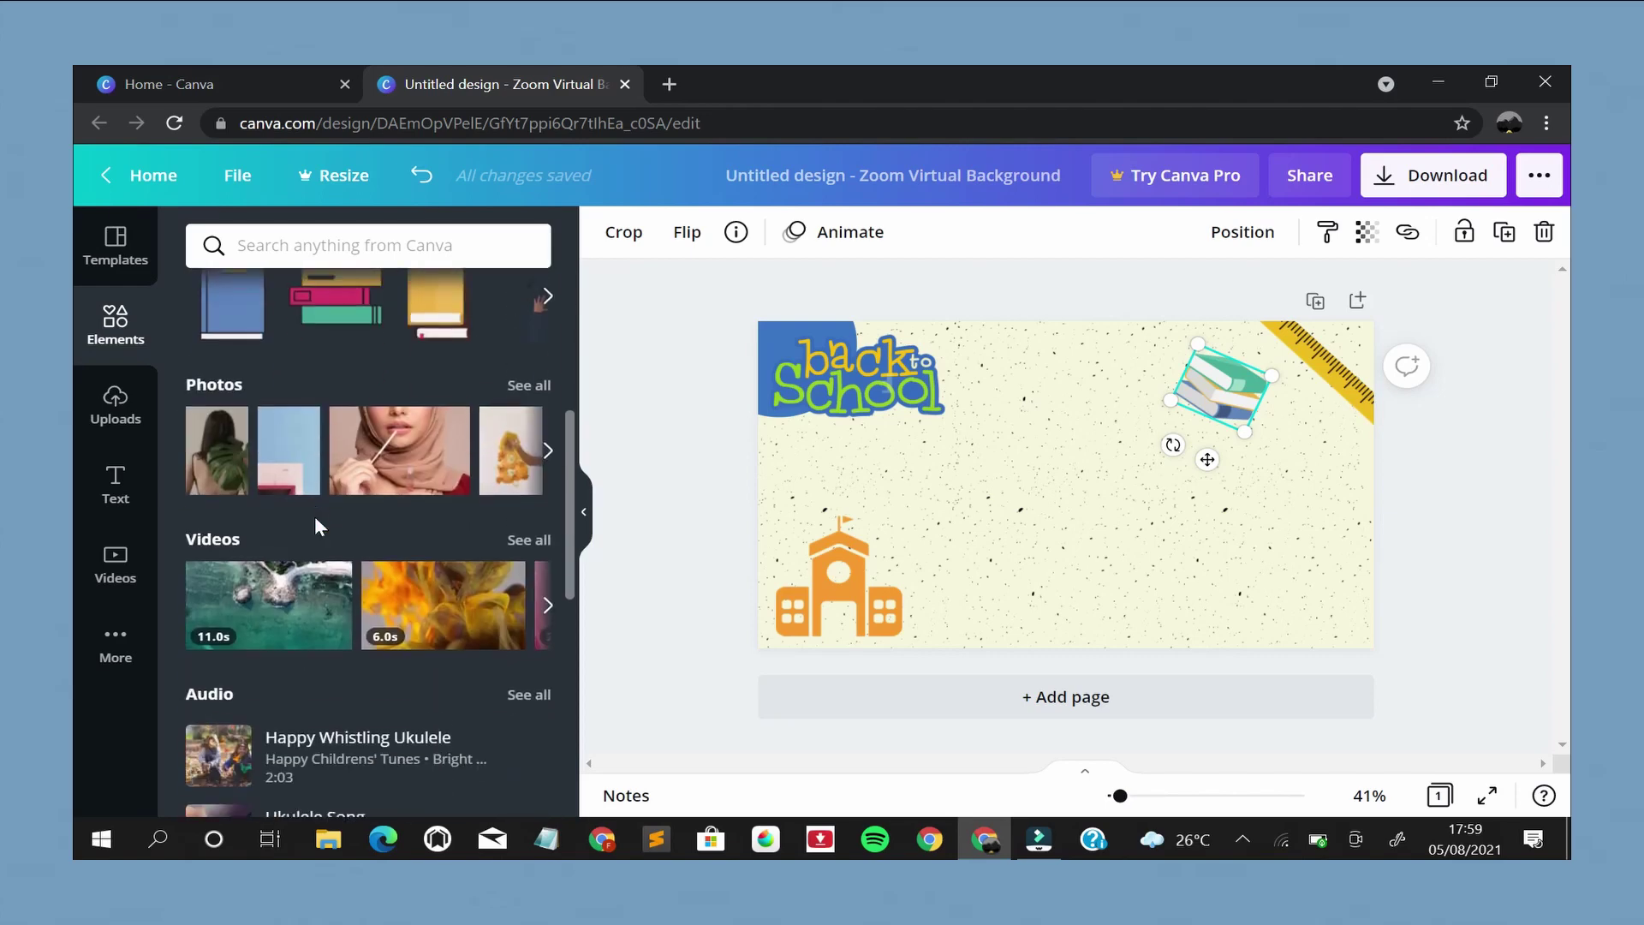
pyautogui.scroll(-4, 354, 437)
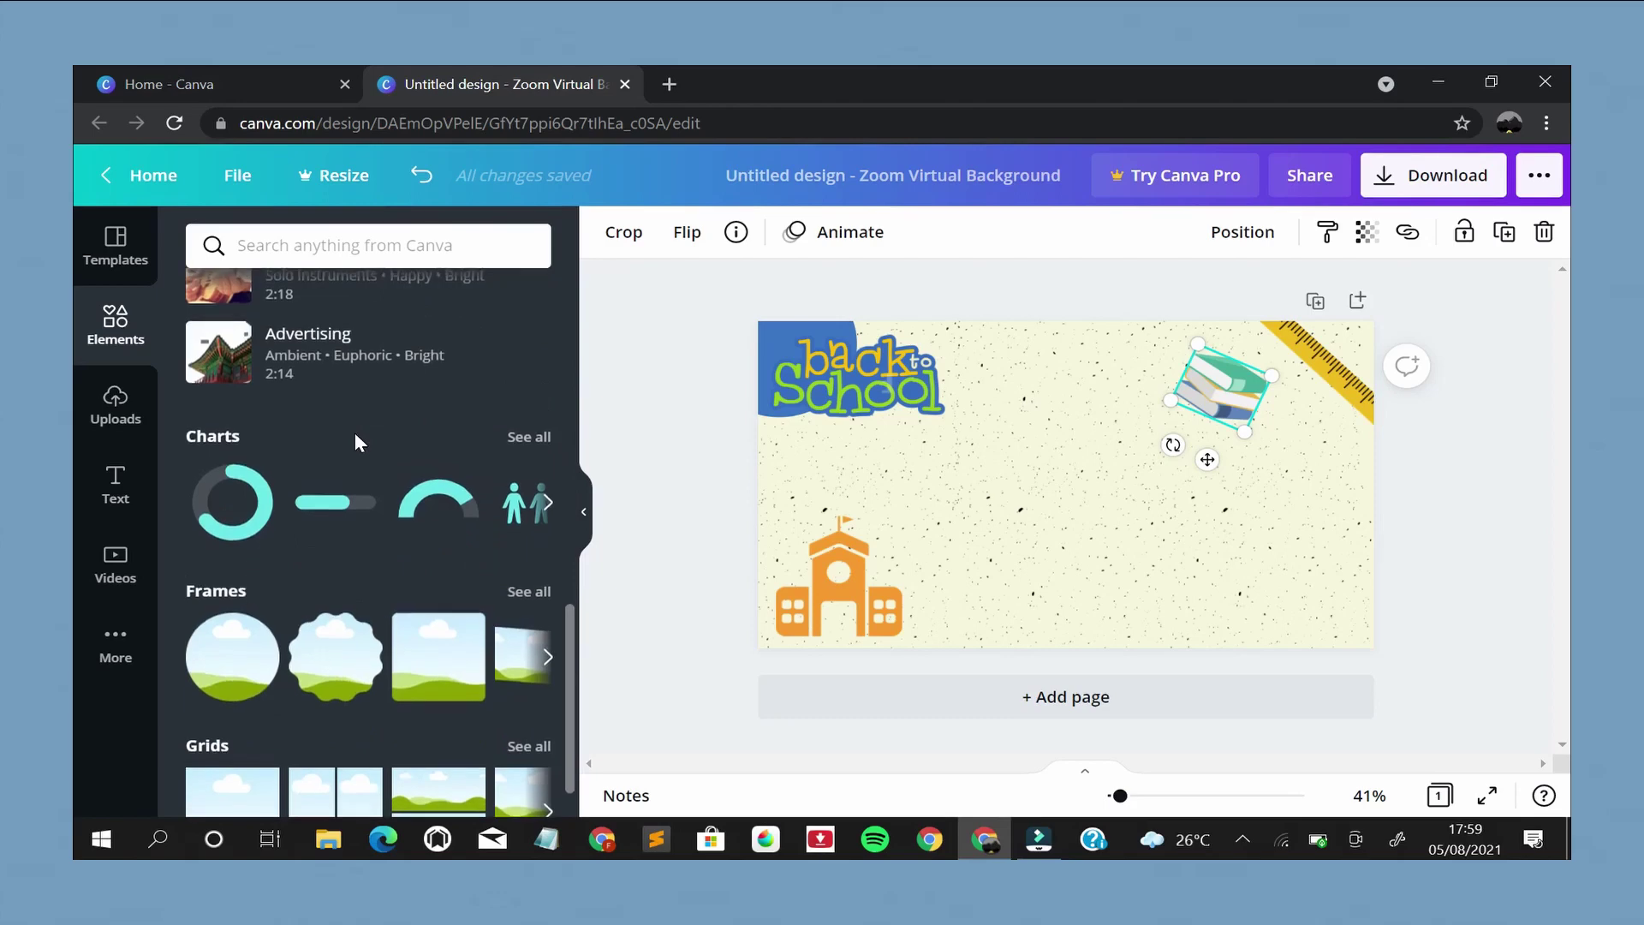
pyautogui.scroll(10, 355, 433)
# Search the elements for "pen" and add the graphic with the pink and blue pens
pyautogui.click(501, 246)
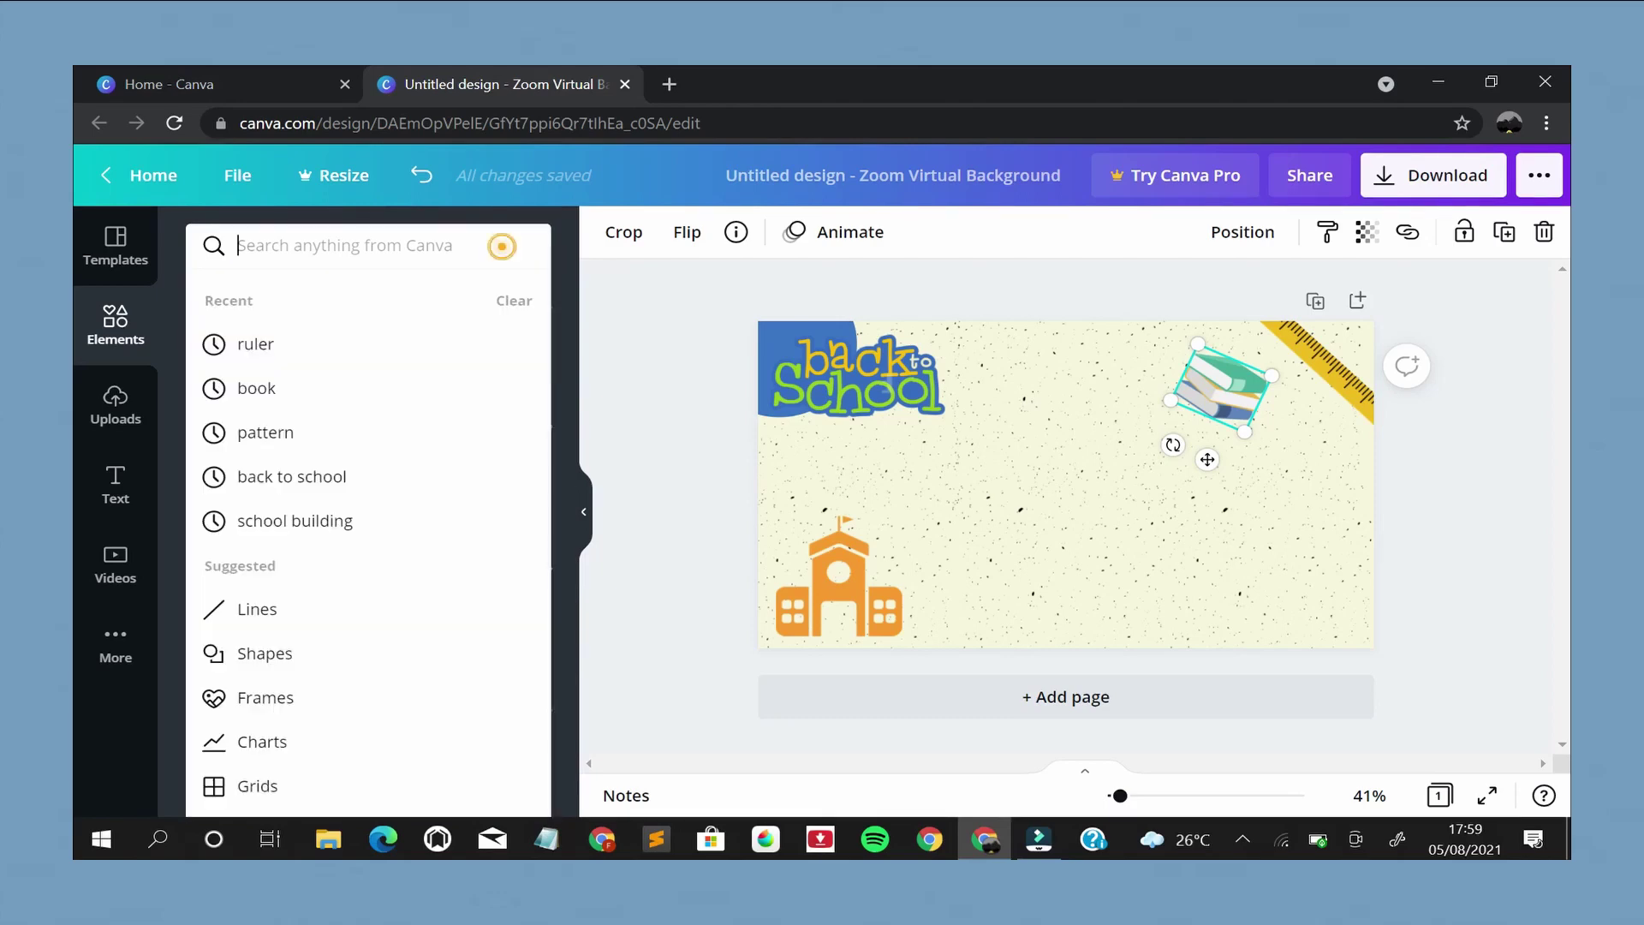
pyautogui.write('pen')
pyautogui.press('Return')
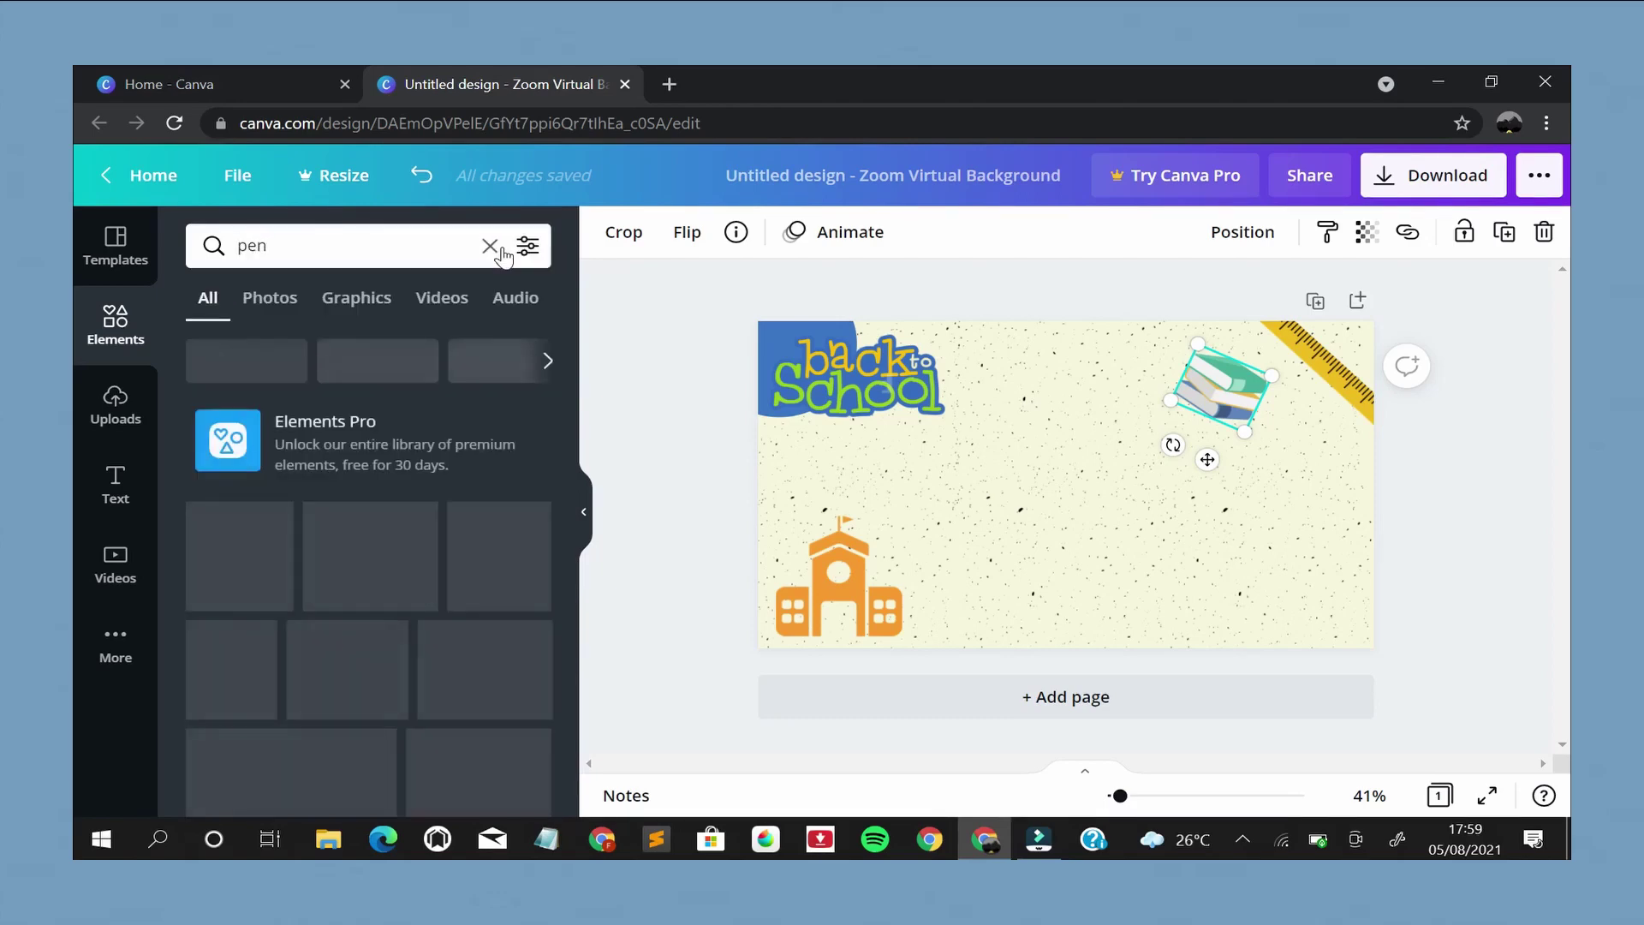
pyautogui.scroll(-1, 395, 417)
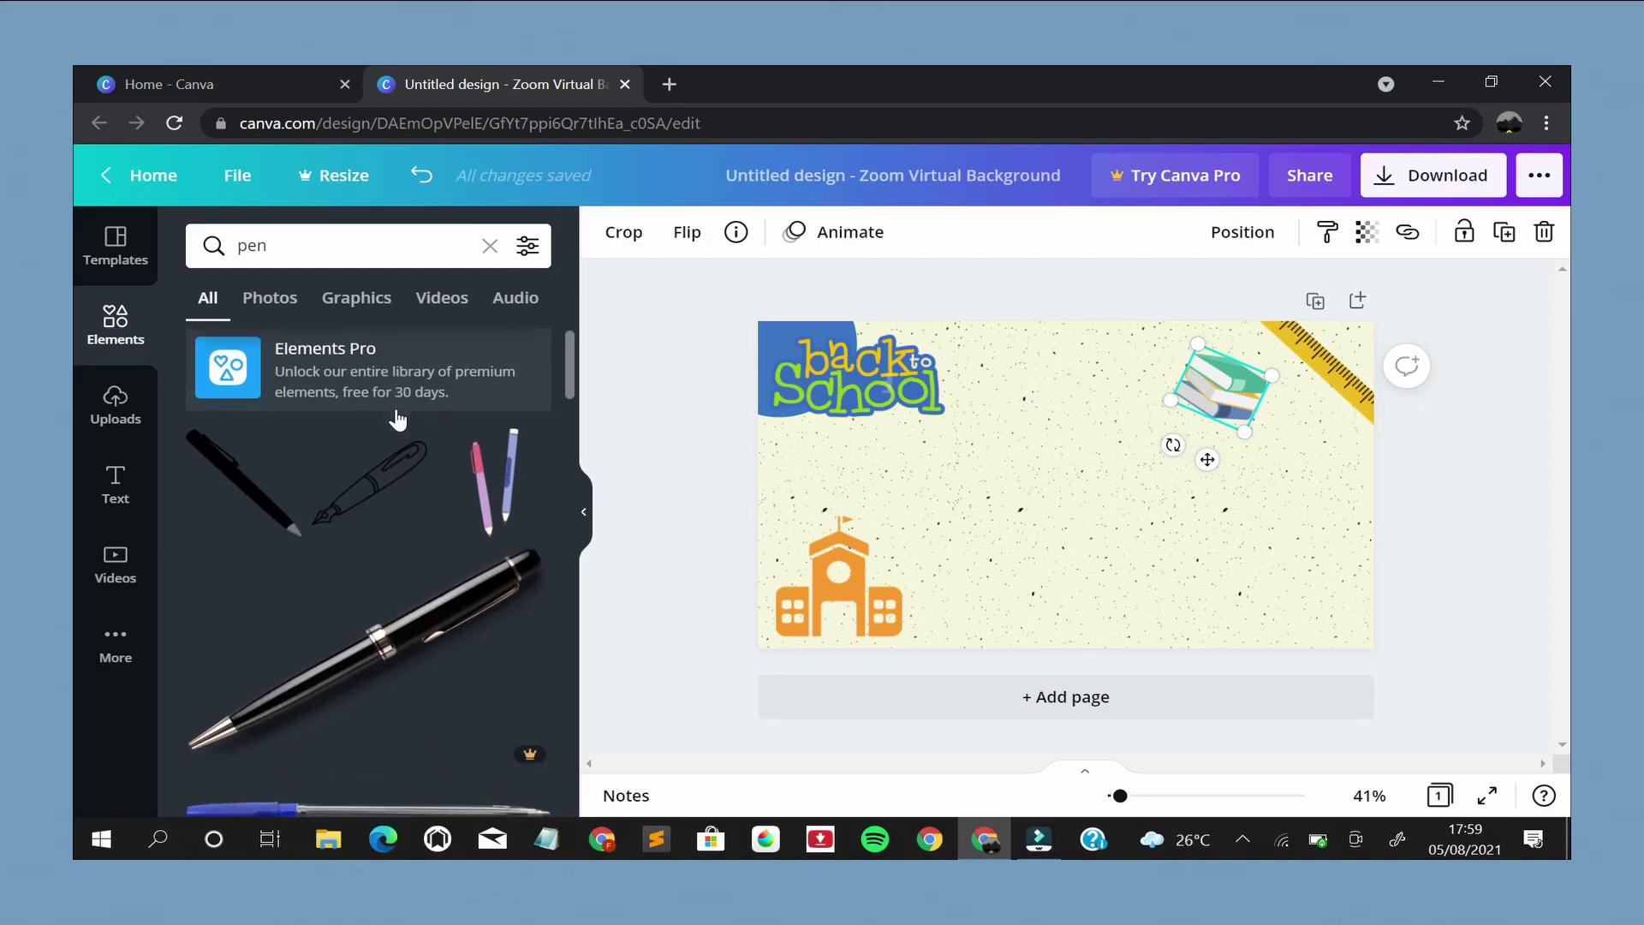
pyautogui.click(491, 469)
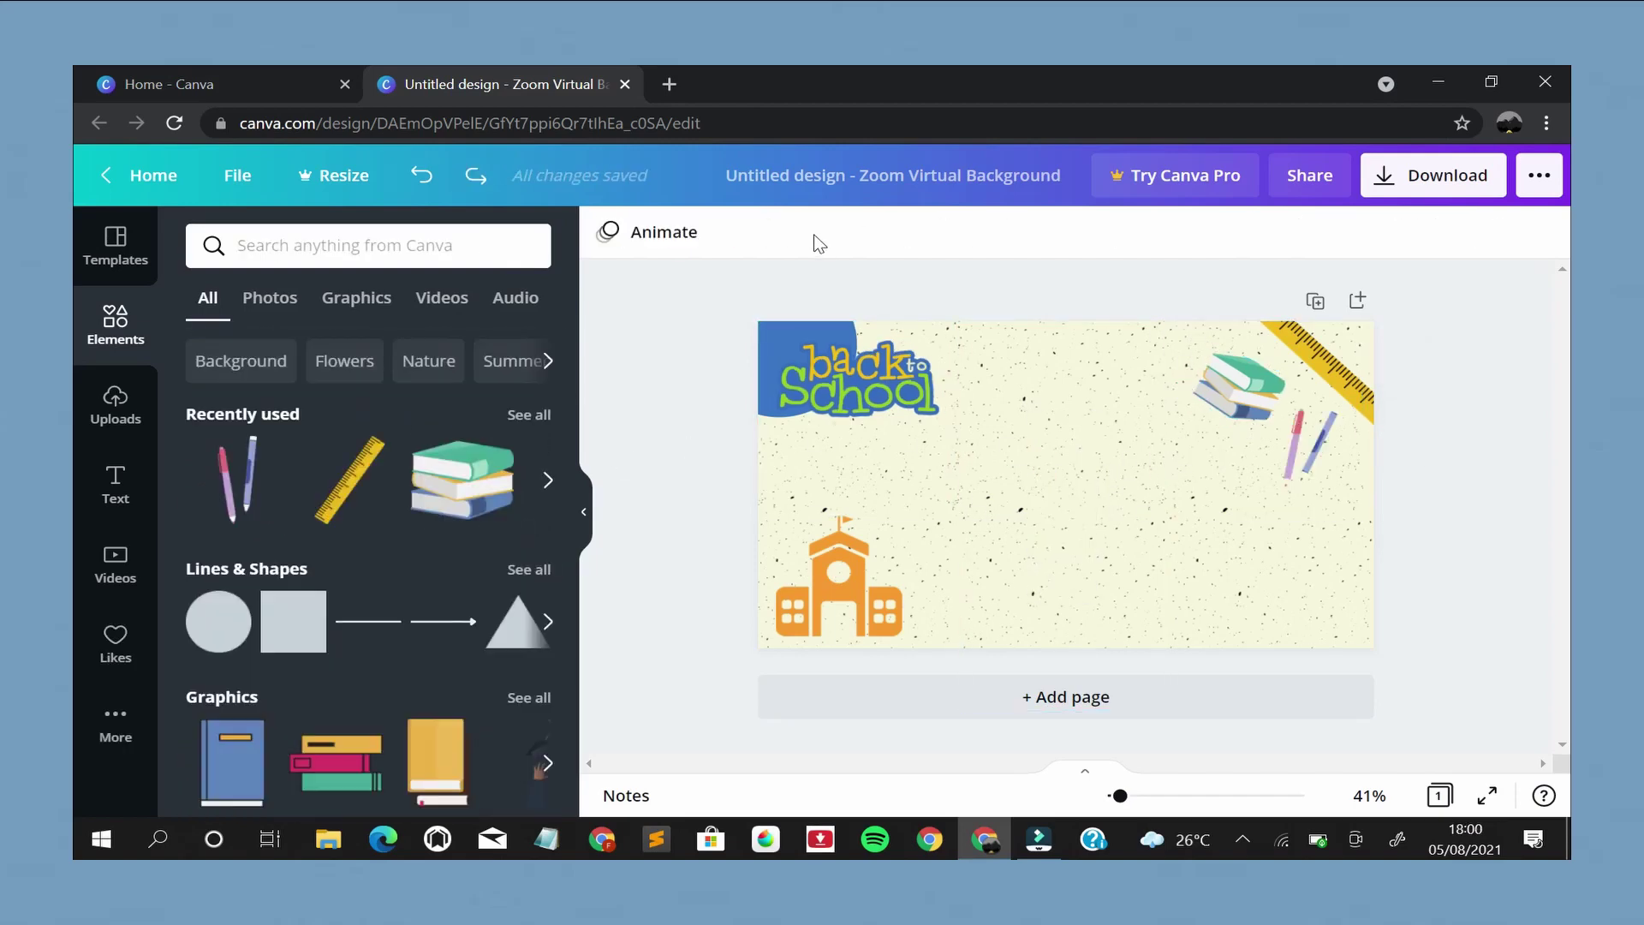
# Add the black wavy blob from the liked elements and rotate it half a turn
pyautogui.click(114, 638)
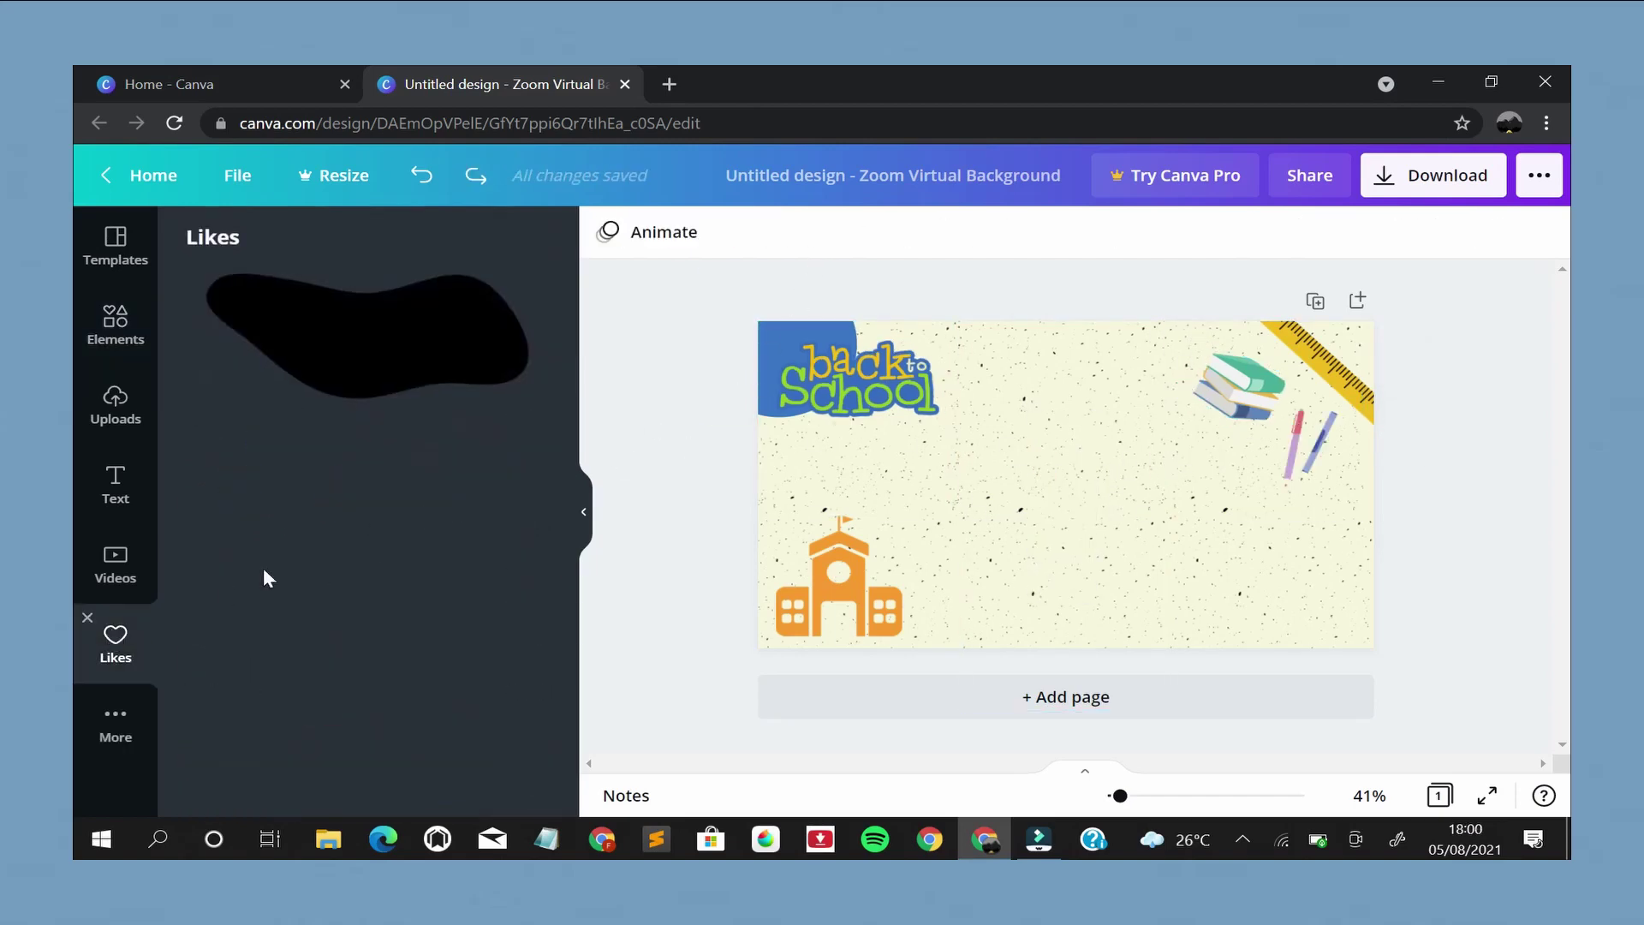
pyautogui.click(398, 317)
pyautogui.moveTo(1071, 569); pyautogui.dragTo(1062, 412)
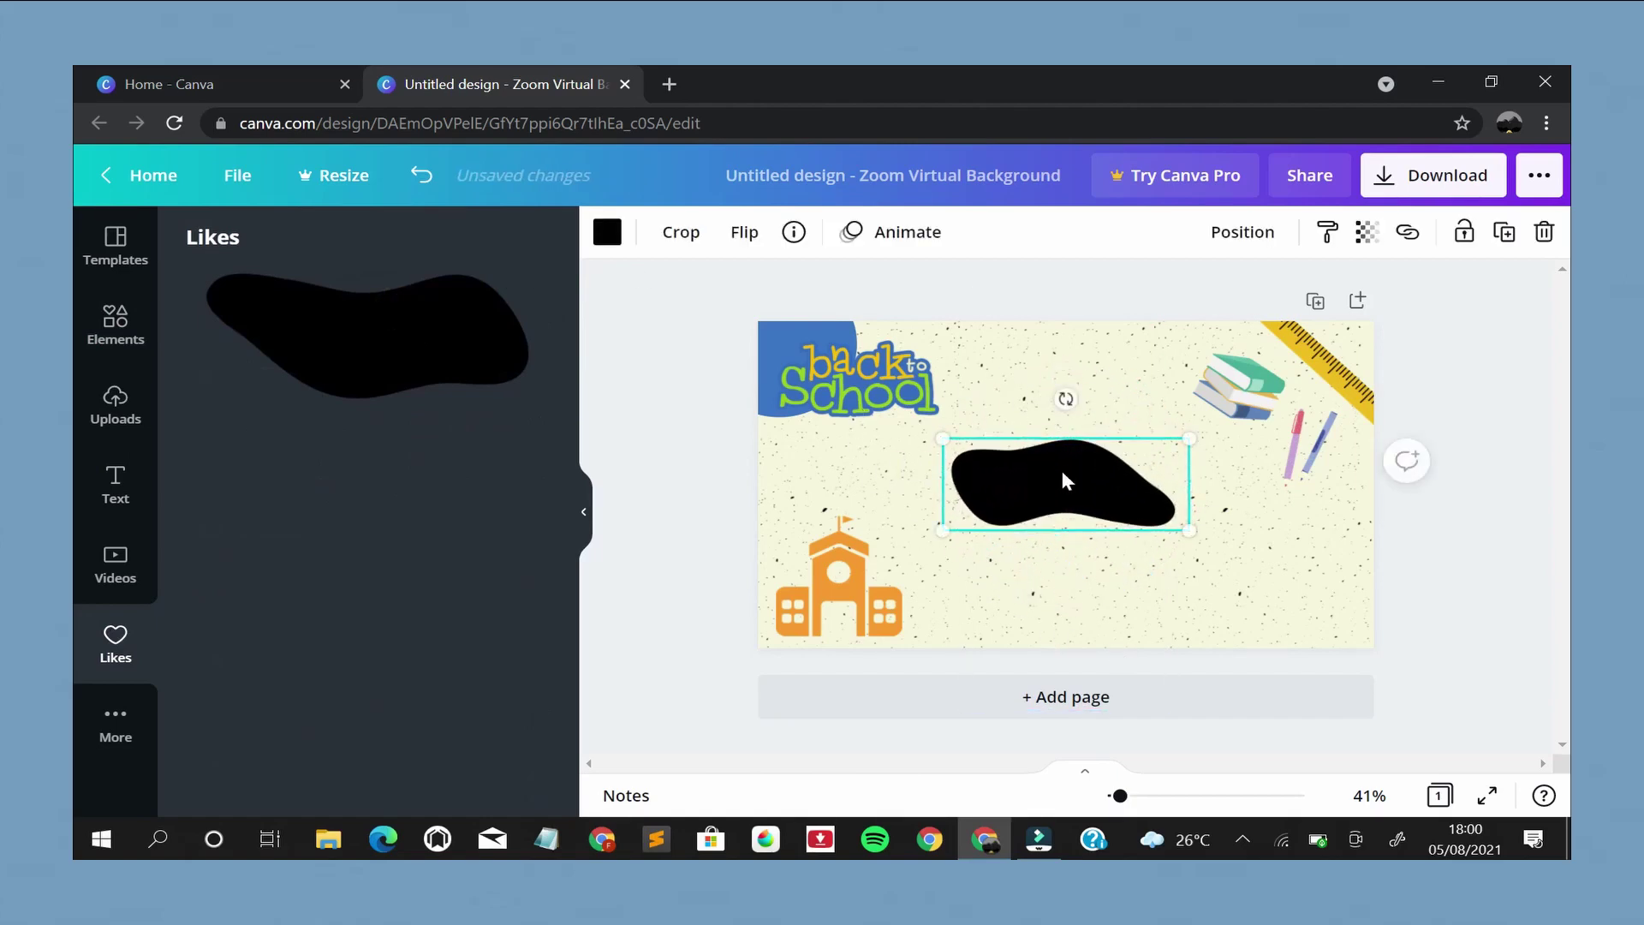
# Enlarge the black blob and position it running off the page's lower-right corner, then nudge the school building slightly to the right
pyautogui.moveTo(942, 530); pyautogui.dragTo(839, 568)
pyautogui.moveTo(947, 498); pyautogui.dragTo(1213, 610)
pyautogui.moveTo(1100, 548); pyautogui.dragTo(950, 499)
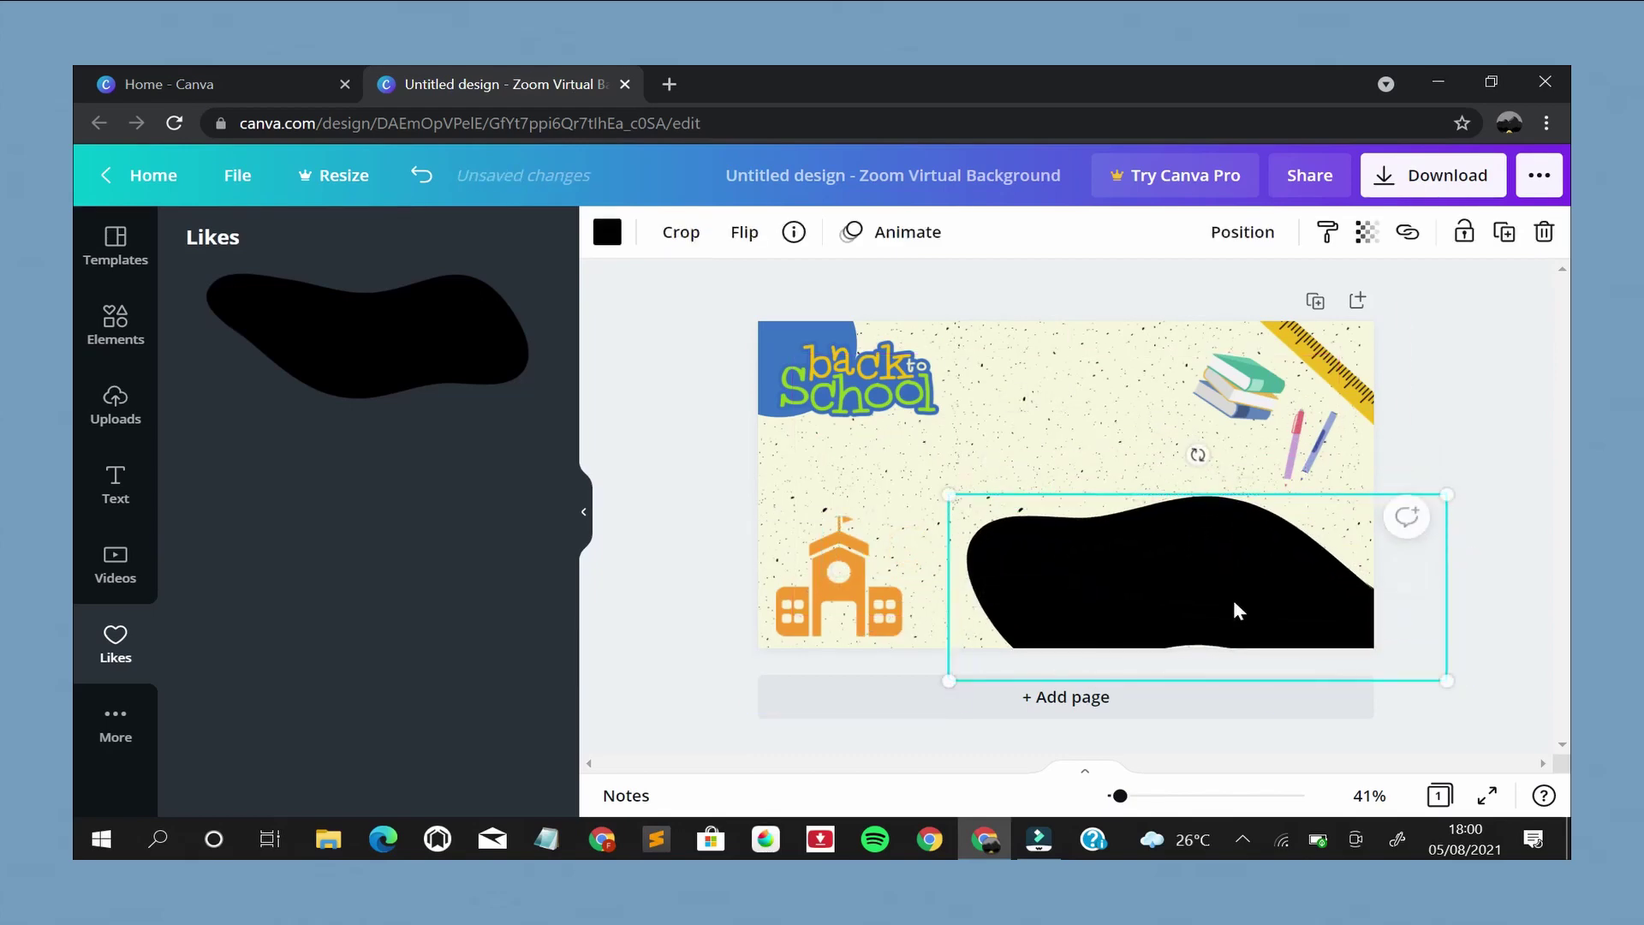
pyautogui.moveTo(1233, 599); pyautogui.dragTo(1327, 658)
pyautogui.moveTo(1039, 562); pyautogui.dragTo(1010, 550)
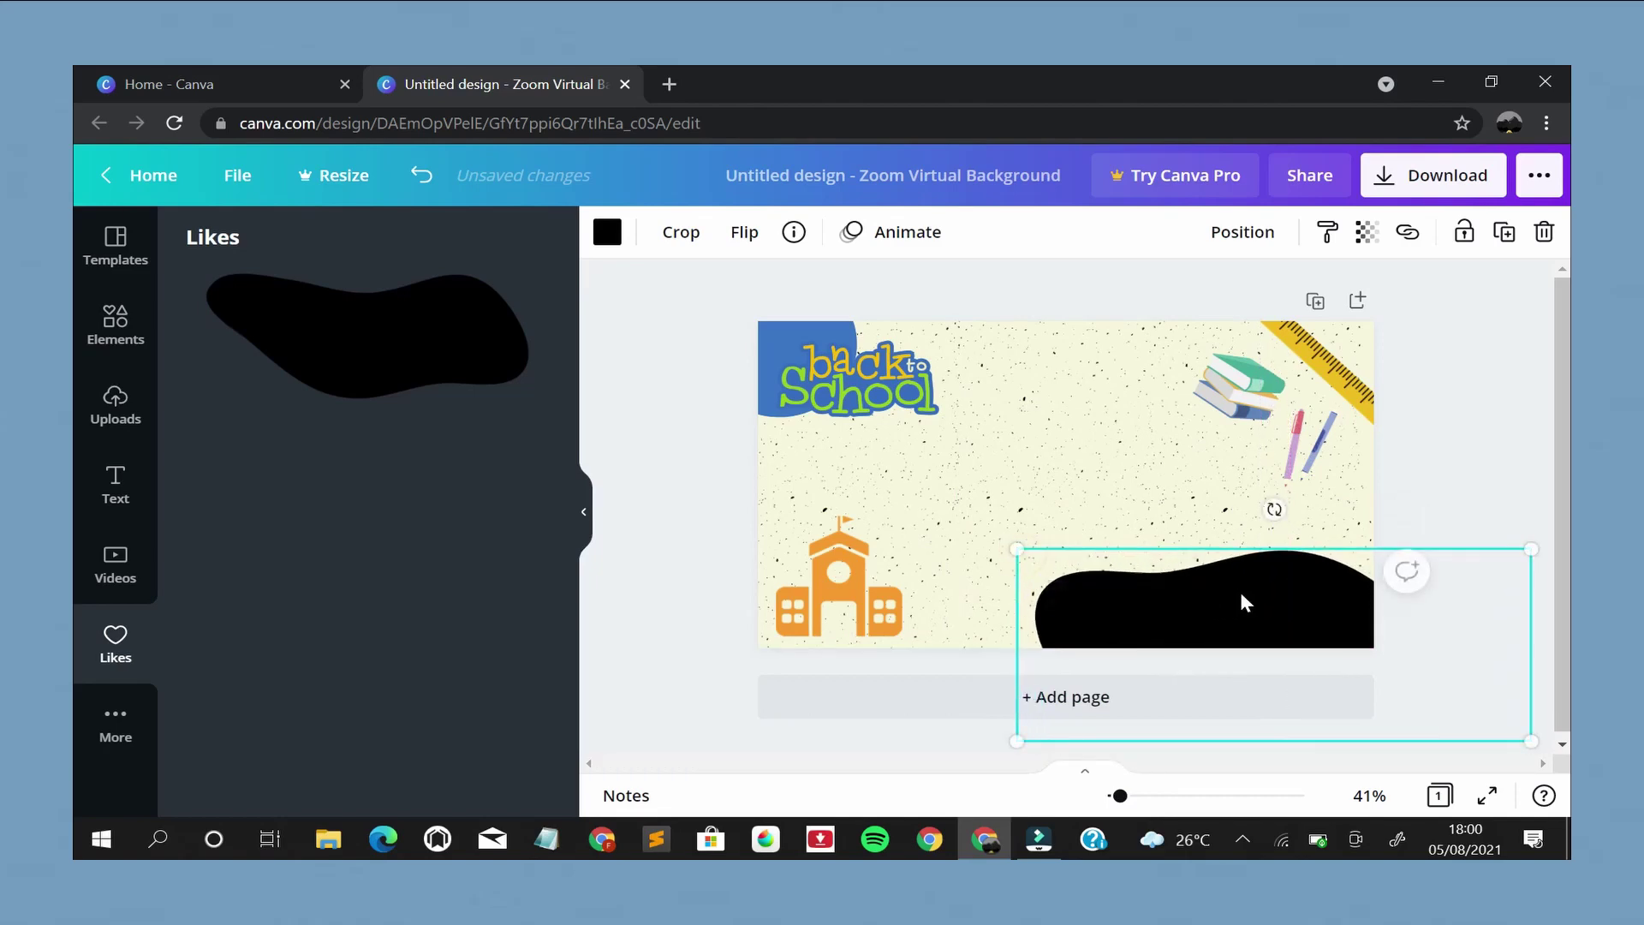
pyautogui.moveTo(1239, 598); pyautogui.dragTo(1250, 597)
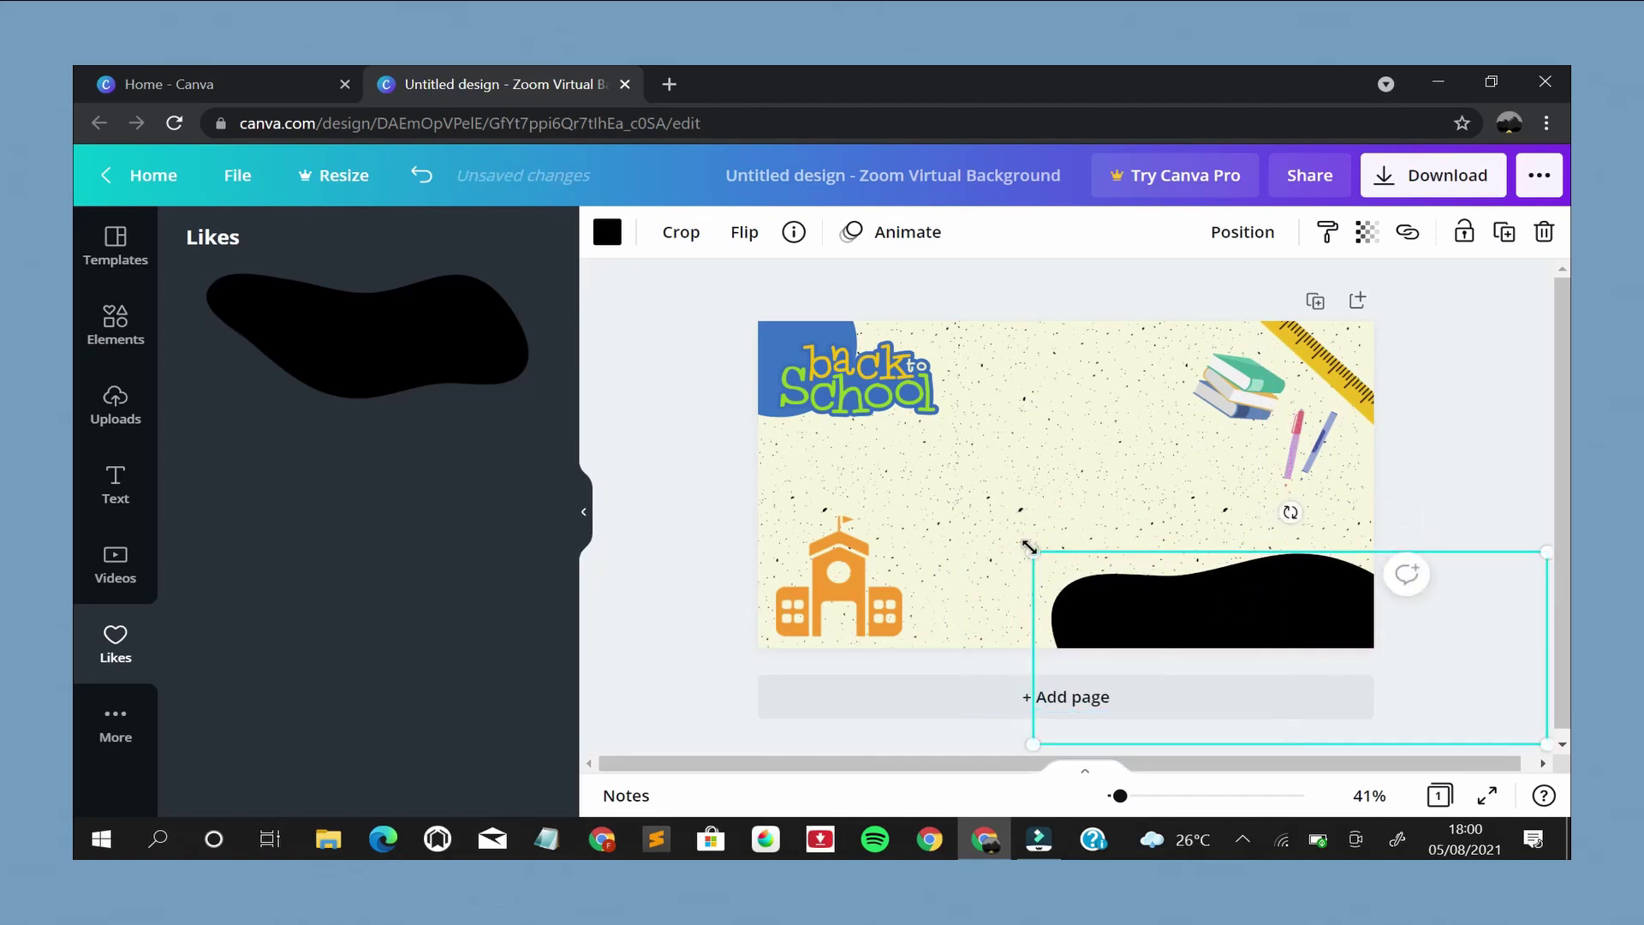
pyautogui.moveTo(1034, 557); pyautogui.dragTo(960, 525)
pyautogui.moveTo(1152, 605); pyautogui.dragTo(1164, 635)
pyautogui.moveTo(860, 570); pyautogui.dragTo(871, 571)
# Recolour the black blob and the blue shape behind the "back to School" lettering with the dark blue document colour
pyautogui.click(1018, 608)
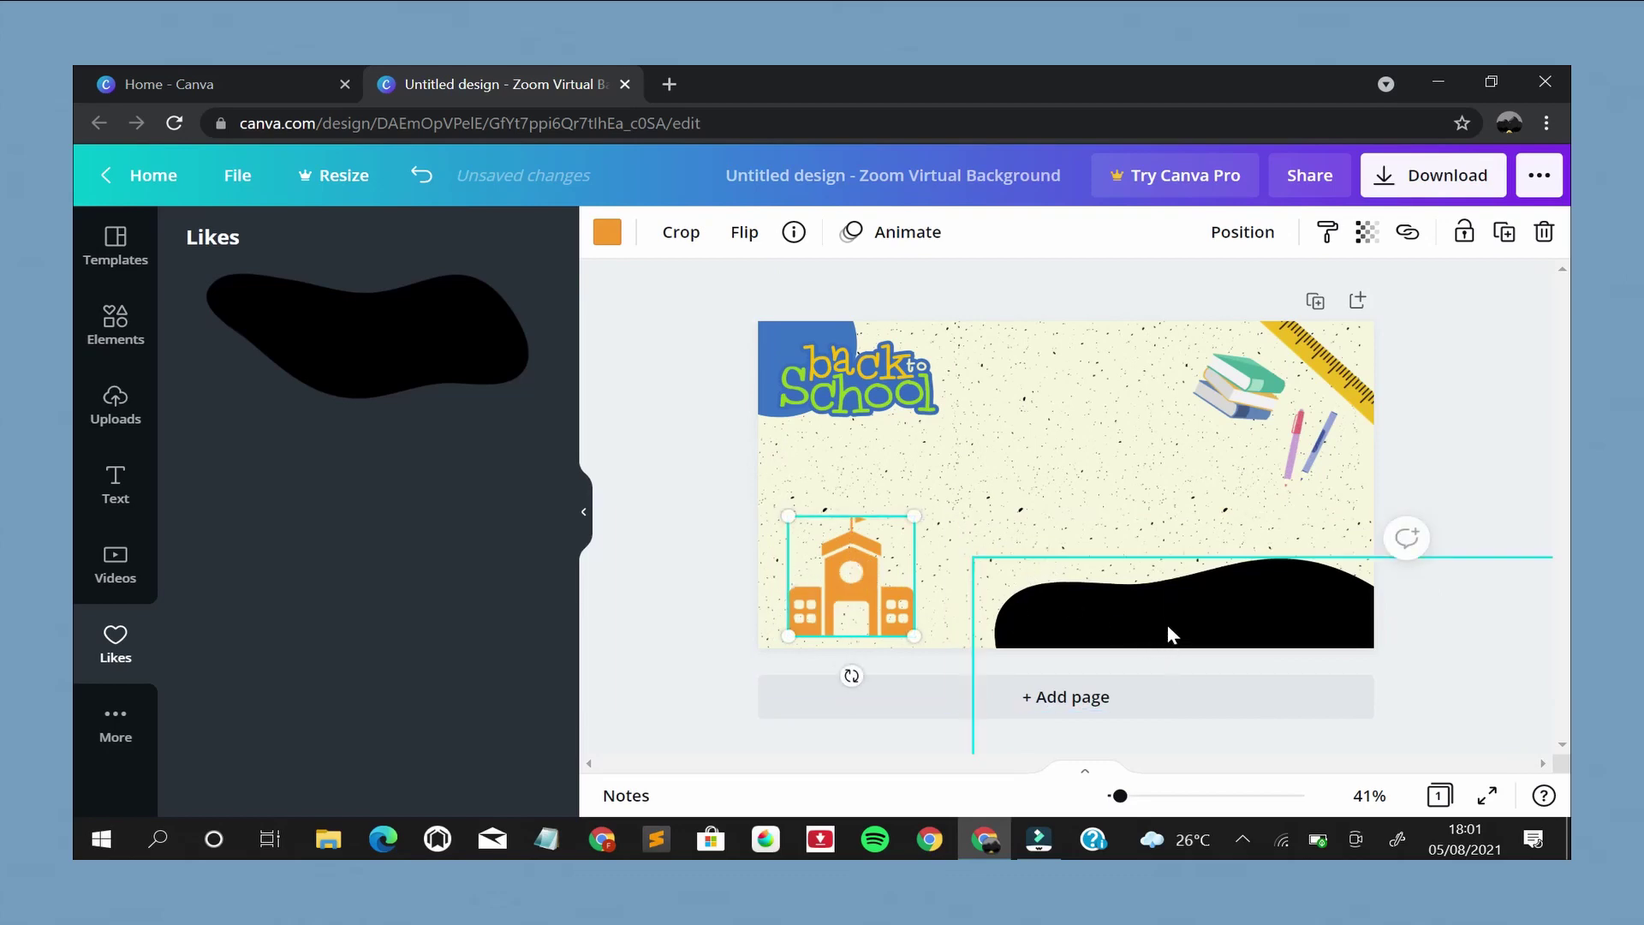
pyautogui.click(606, 233)
pyautogui.click(399, 352)
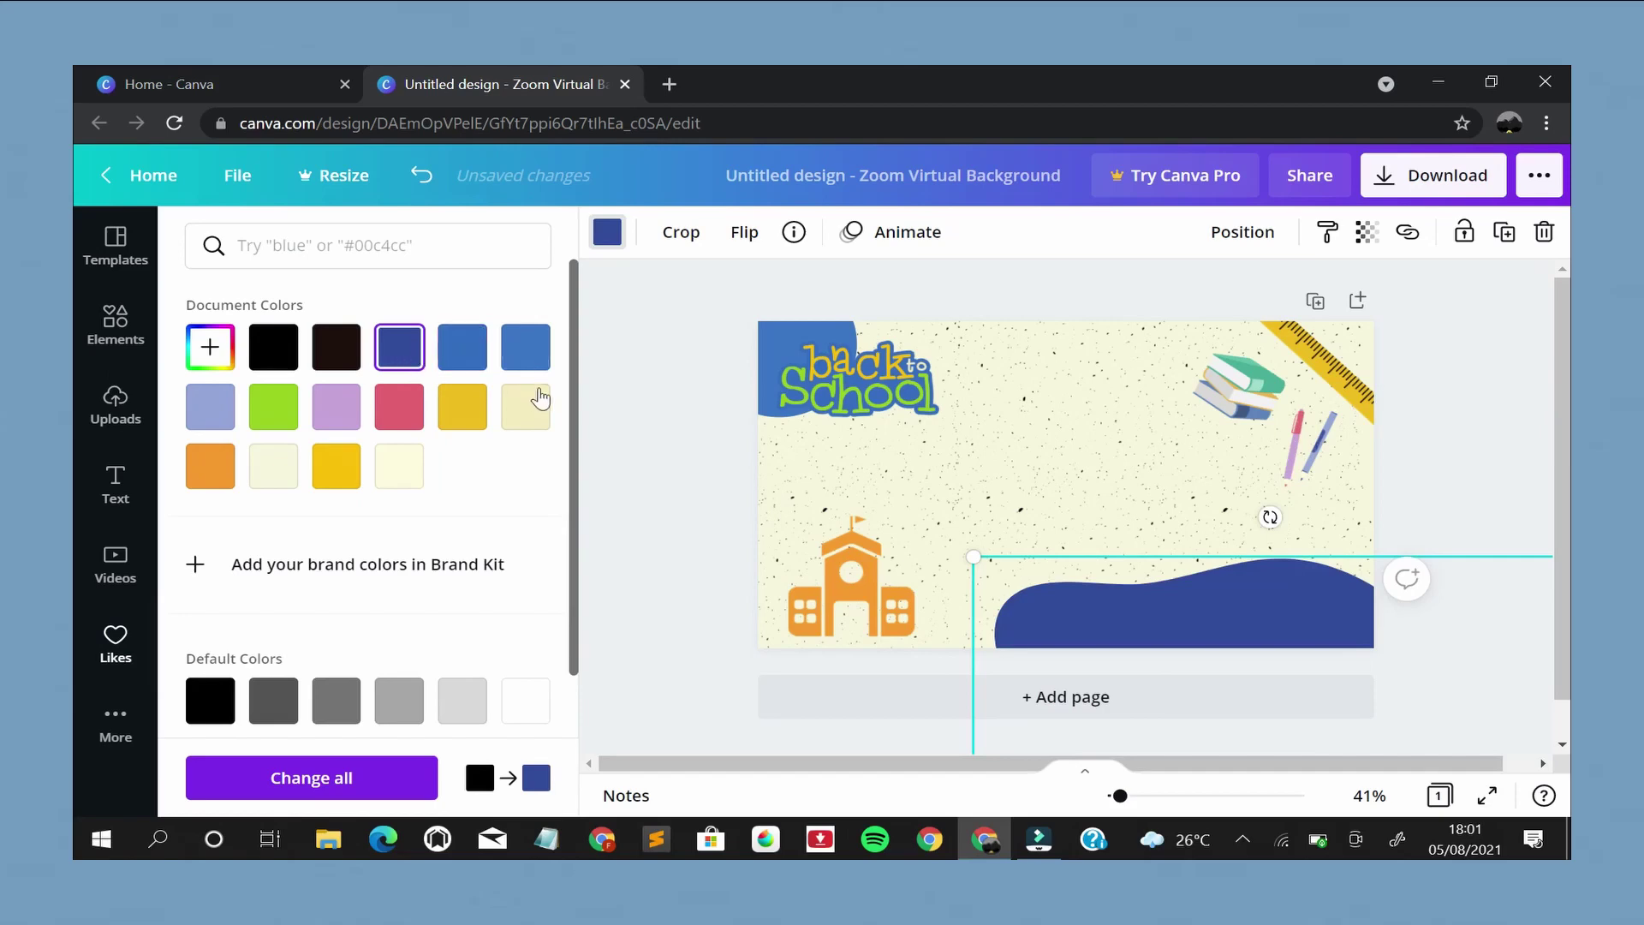
pyautogui.click(797, 323)
pyautogui.click(403, 351)
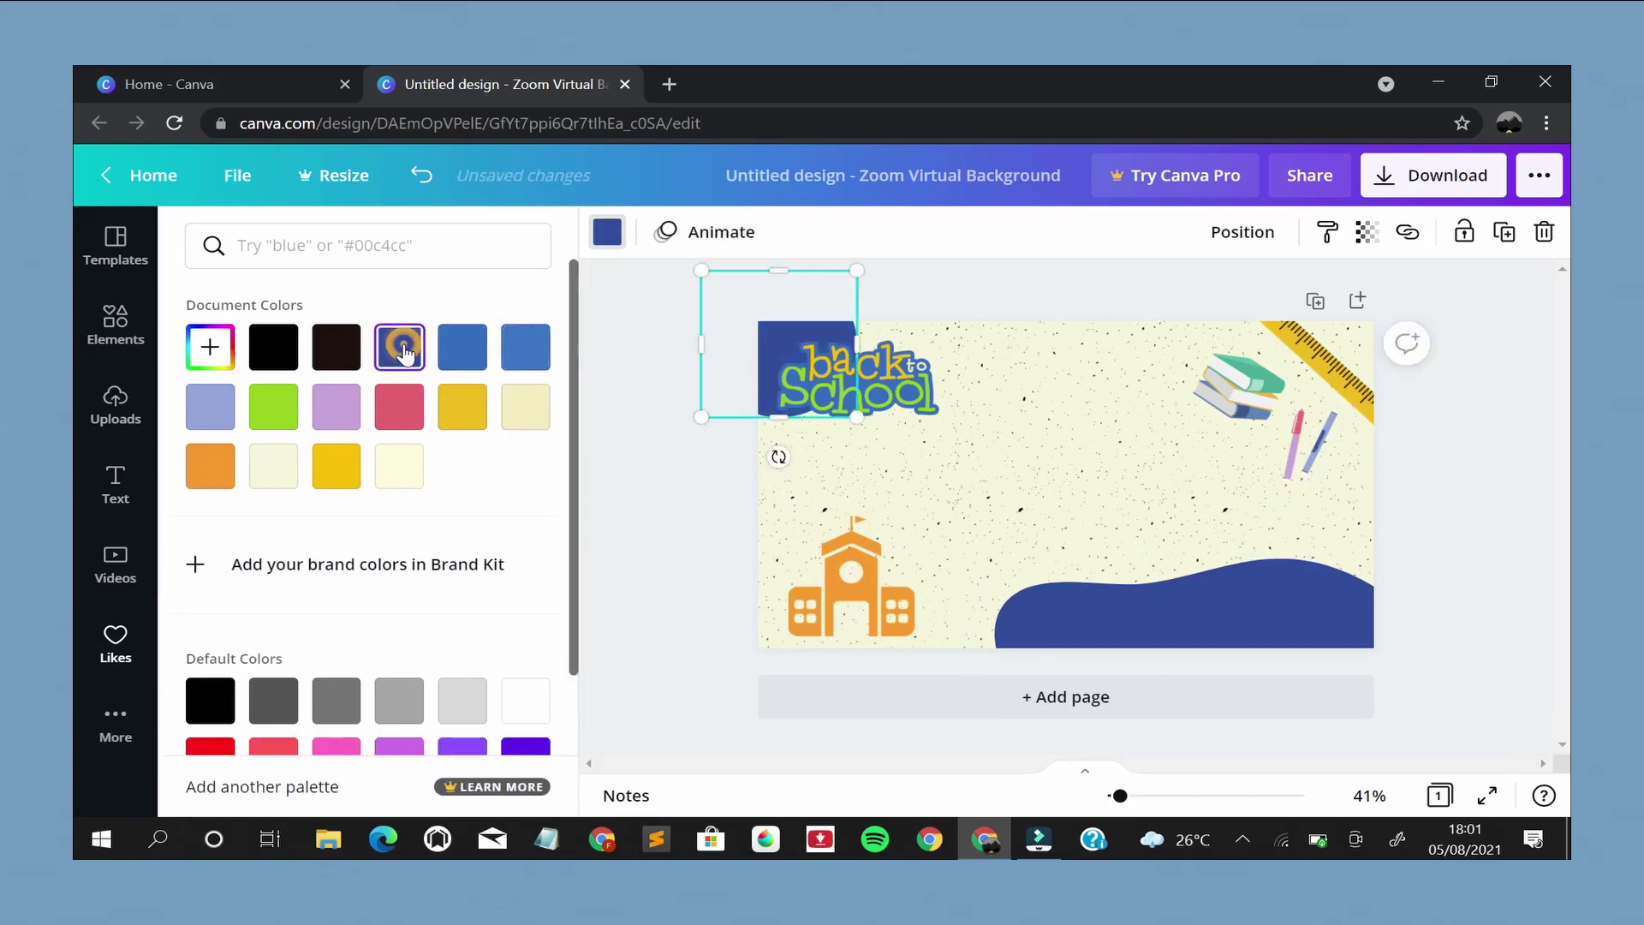
# Shift the school building slightly to the left and nudge the "back to School" lettering slightly right and down
pyautogui.click(858, 580)
pyautogui.moveTo(851, 583); pyautogui.dragTo(841, 587)
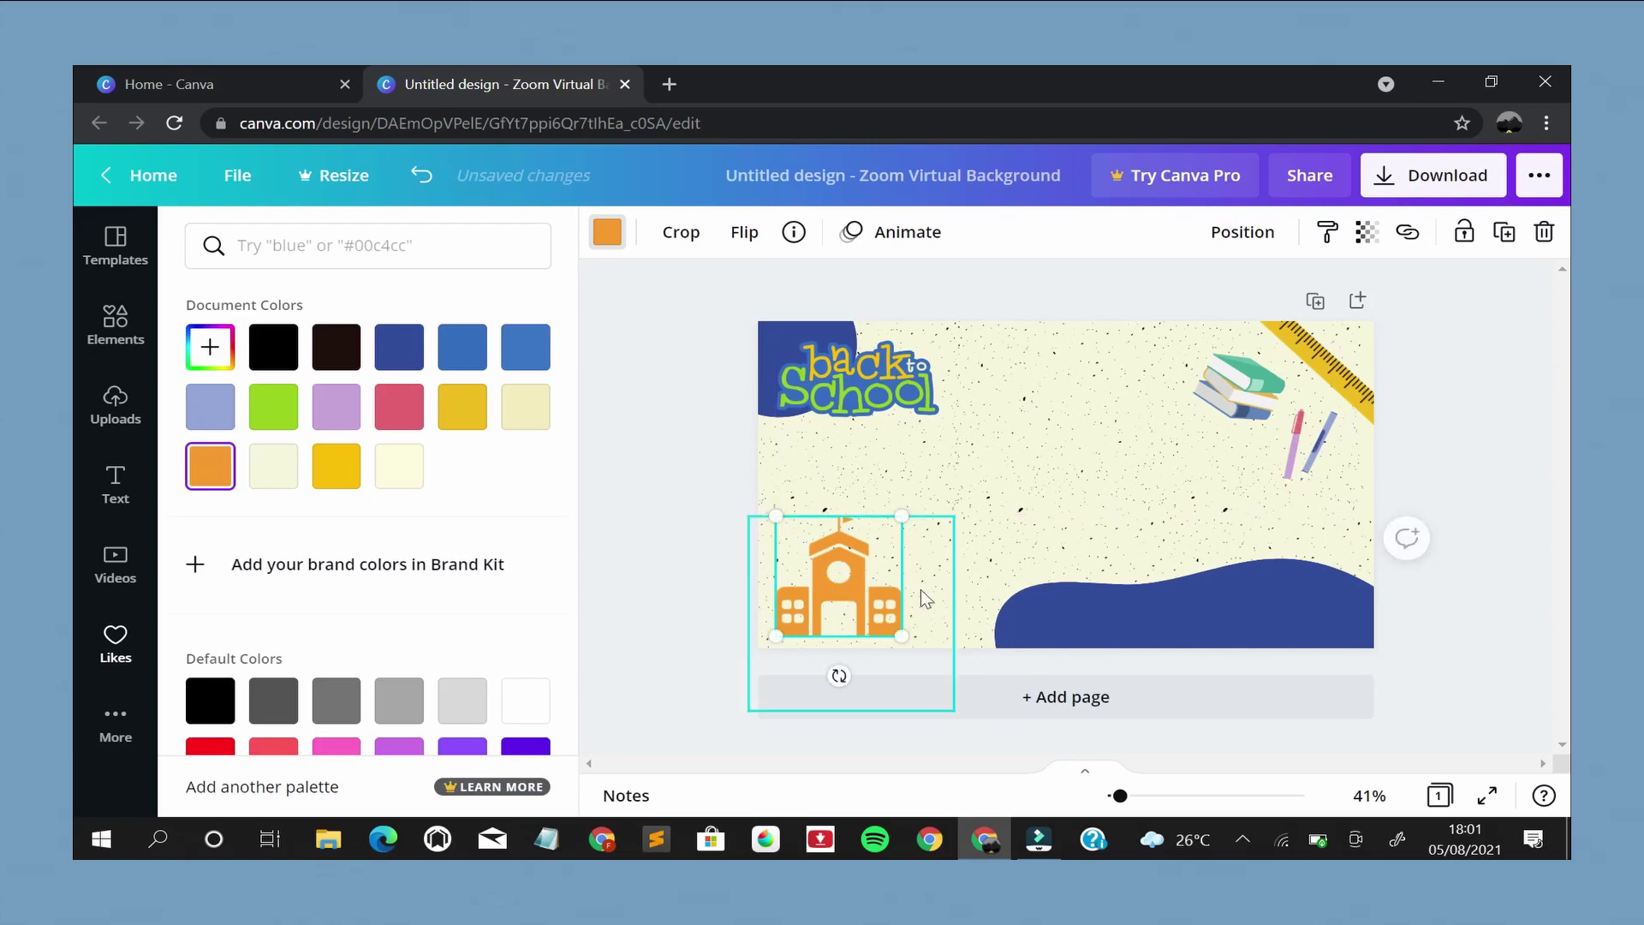
pyautogui.click(1307, 450)
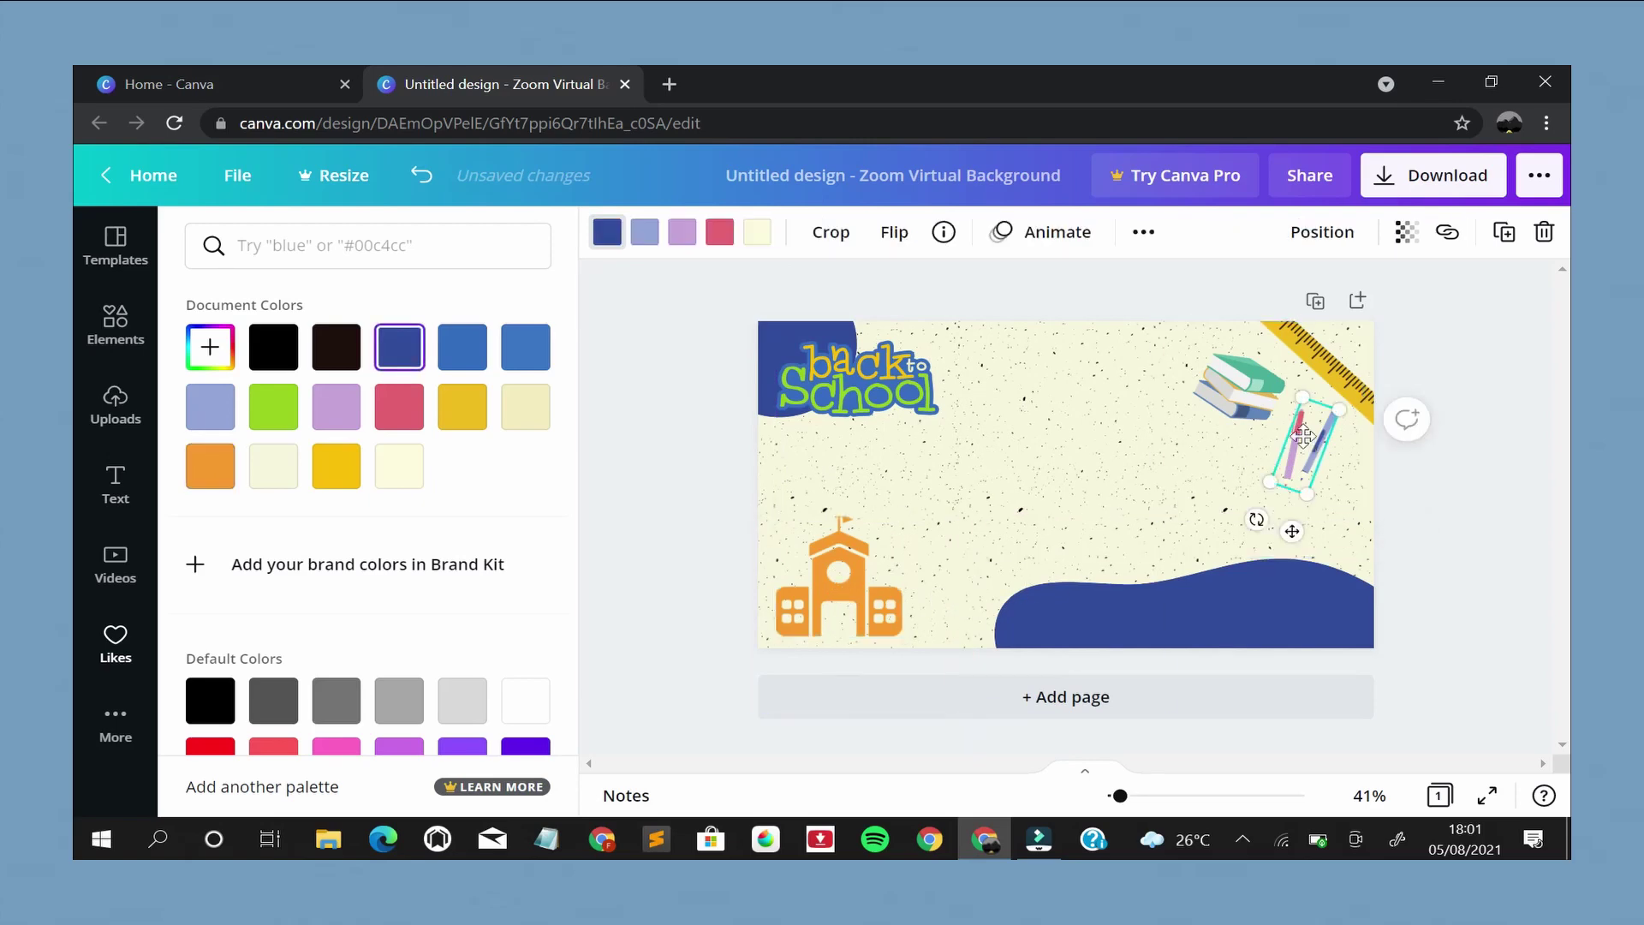
pyautogui.click(1255, 402)
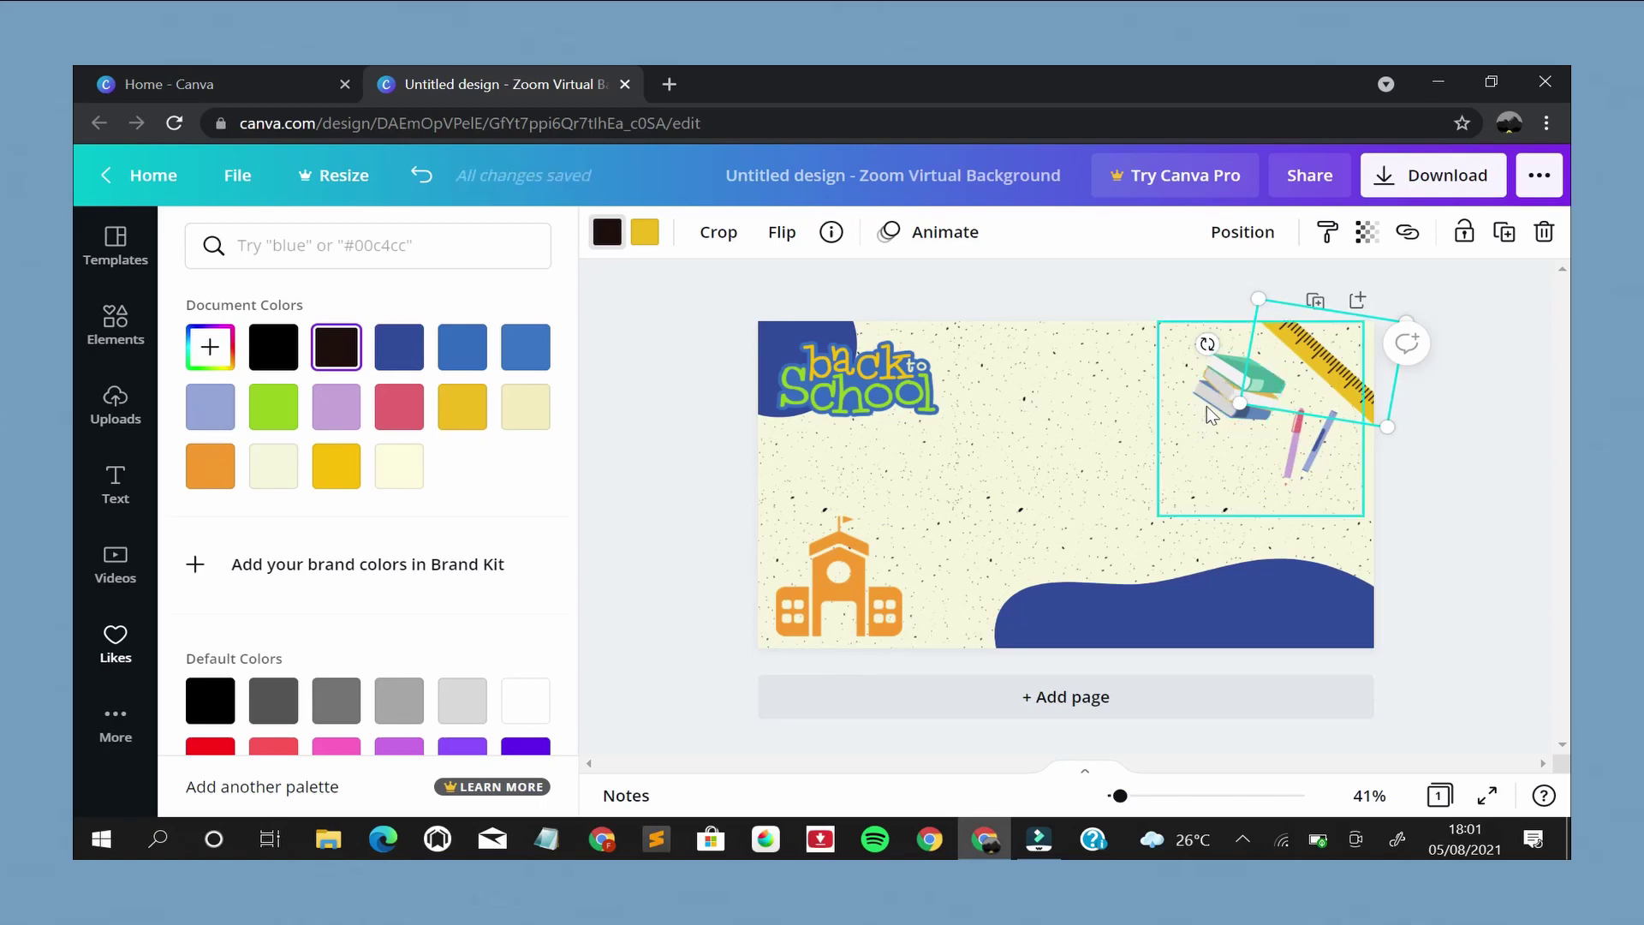
pyautogui.moveTo(1221, 389); pyautogui.dragTo(1202, 392)
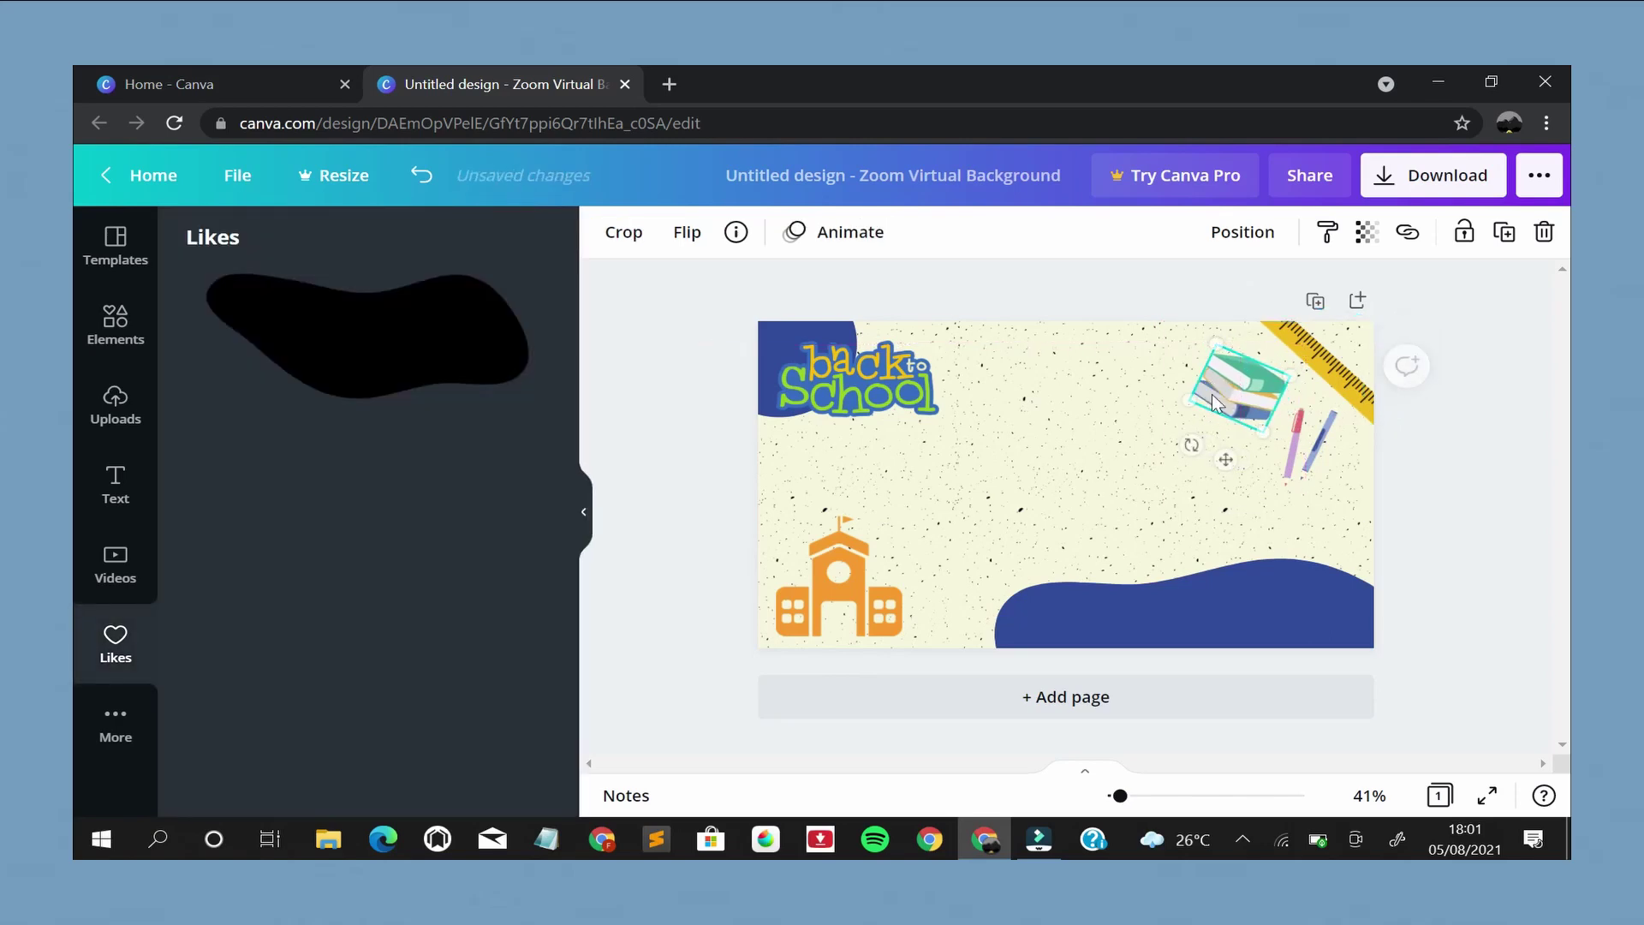
pyautogui.moveTo(833, 379); pyautogui.dragTo(837, 382)
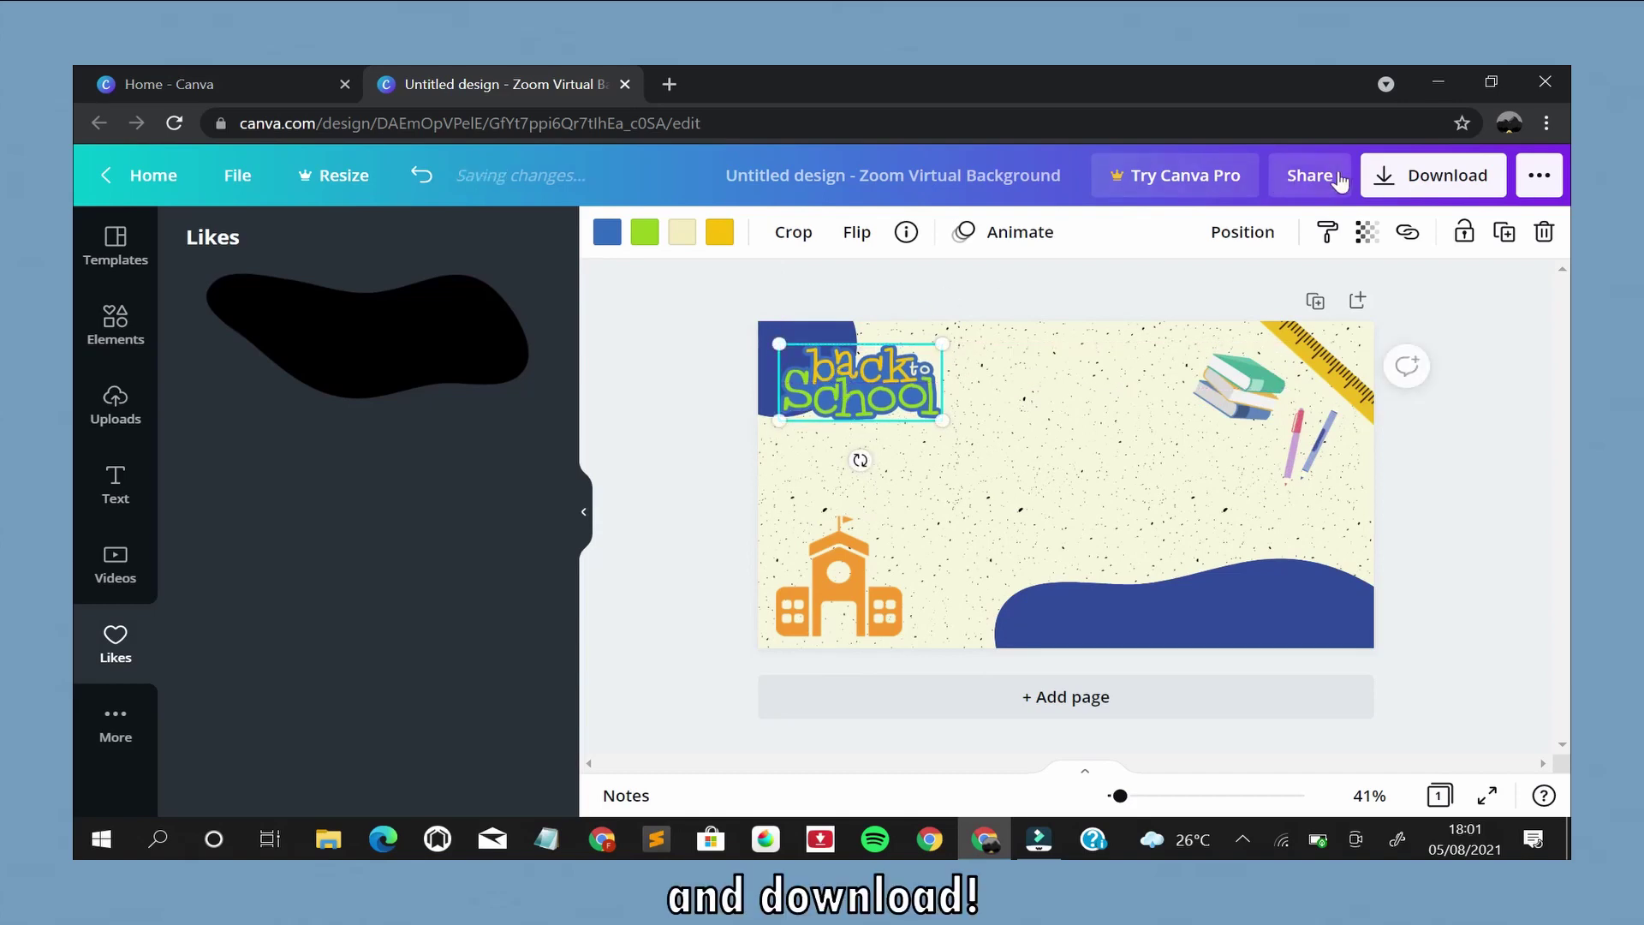
# Download the finished design as a PNG and dismiss the sharing offer
pyautogui.click(1428, 190)
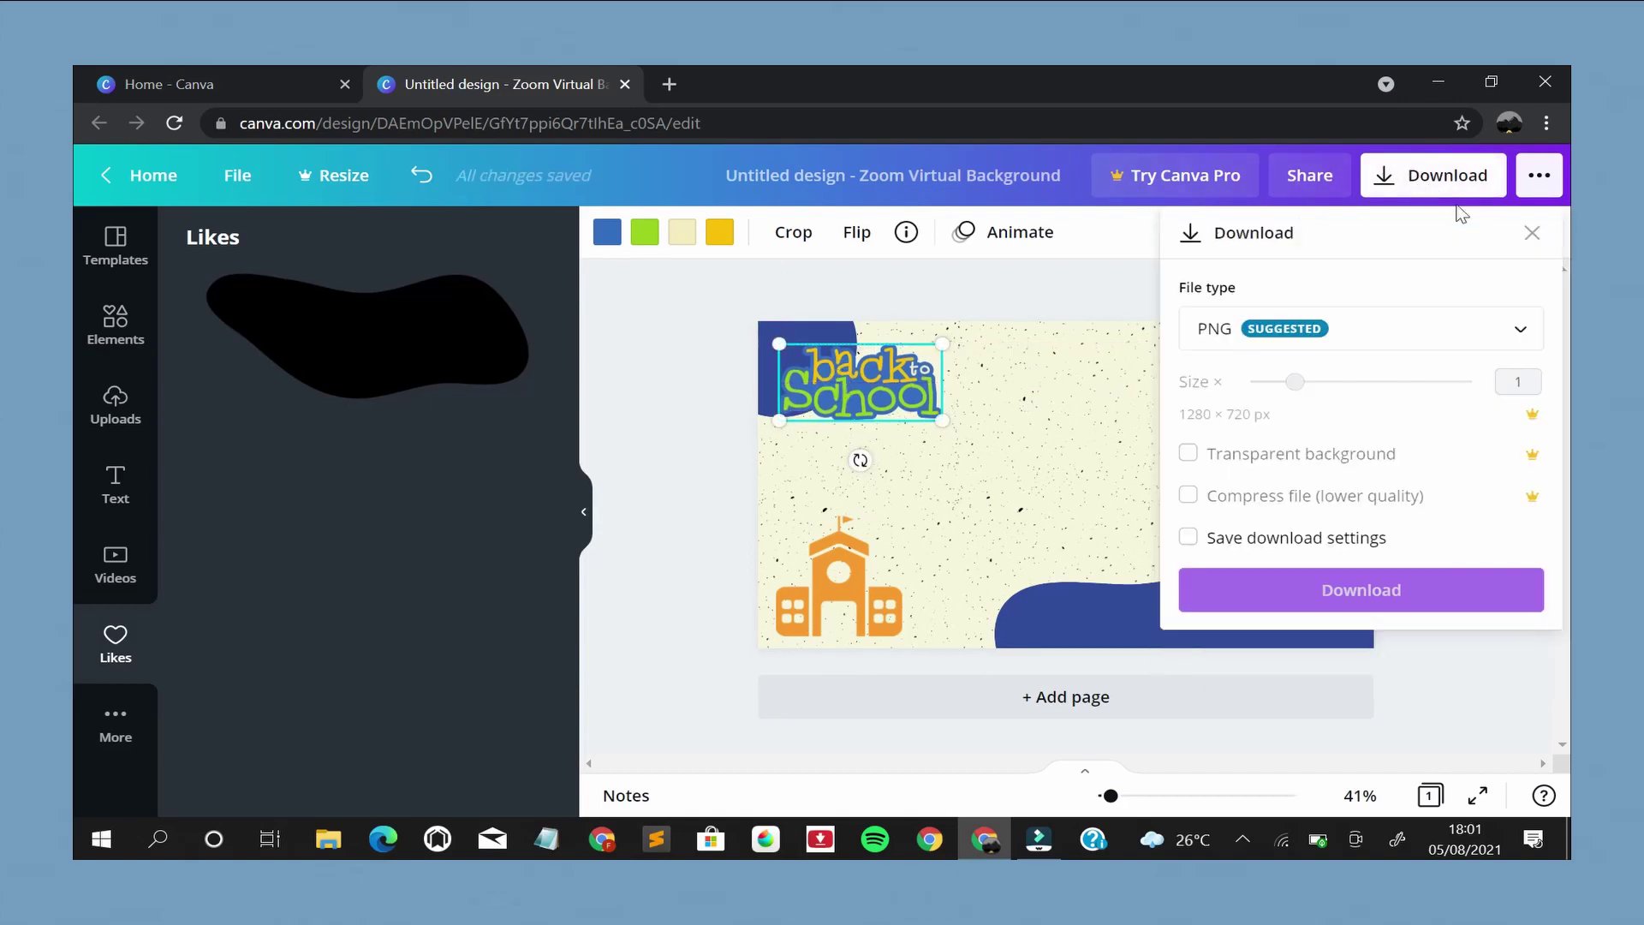
pyautogui.click(1416, 591)
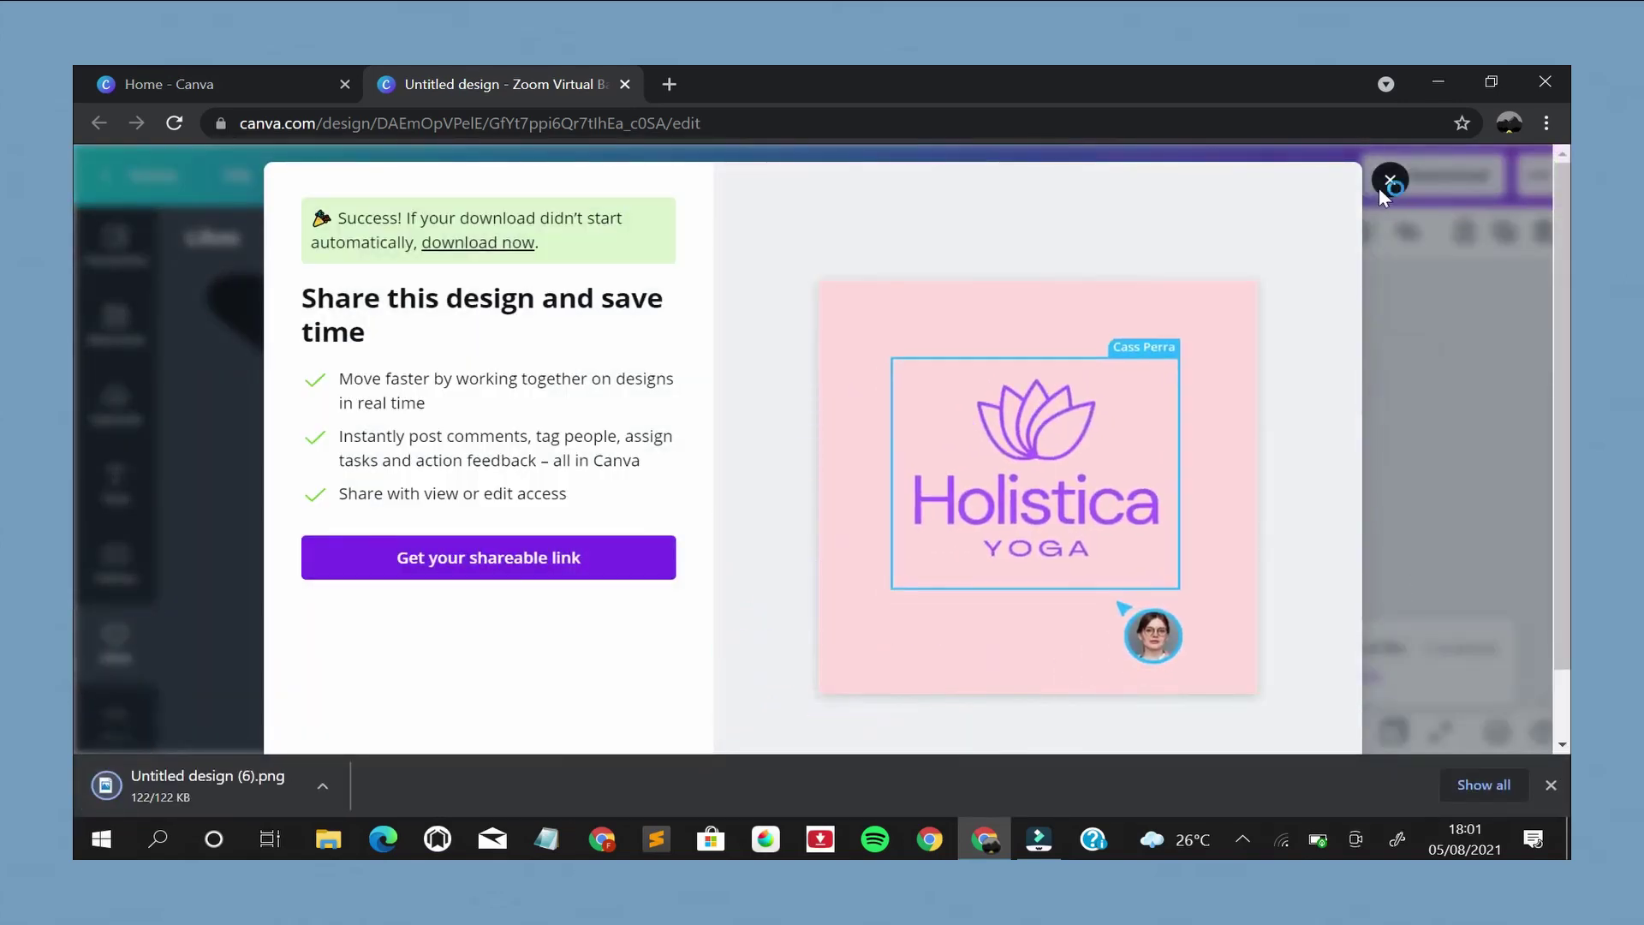
pyautogui.click(1380, 188)
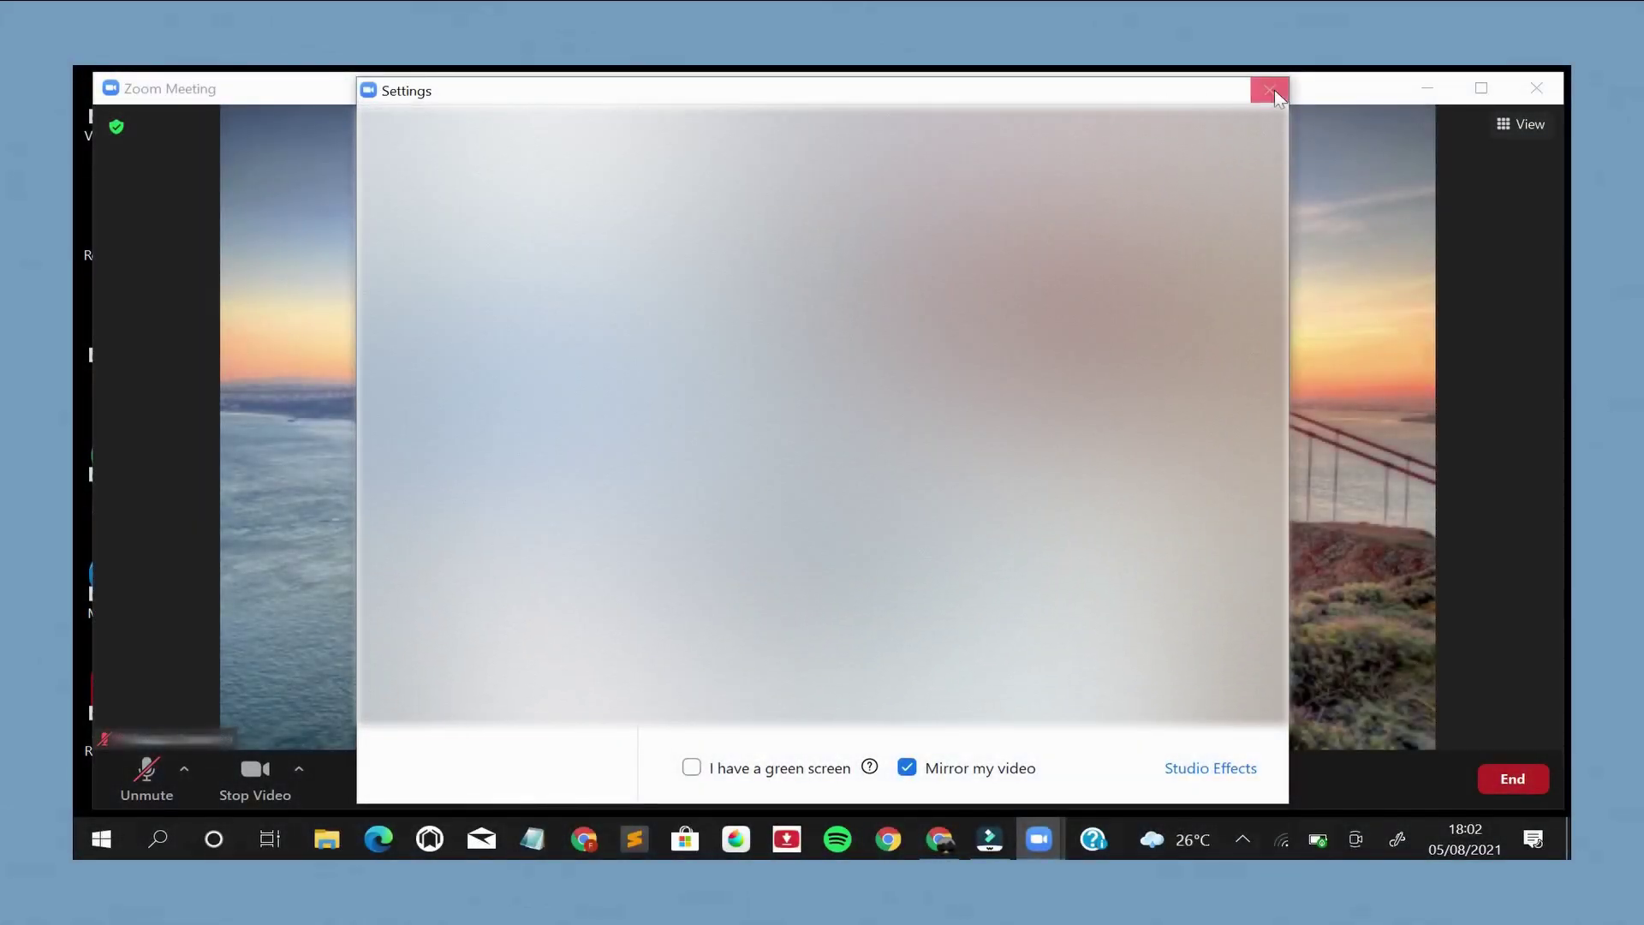
# In the Zoom meeting, open the virtual background settings and add the downloaded school design as a background image
pyautogui.click(1269, 90)
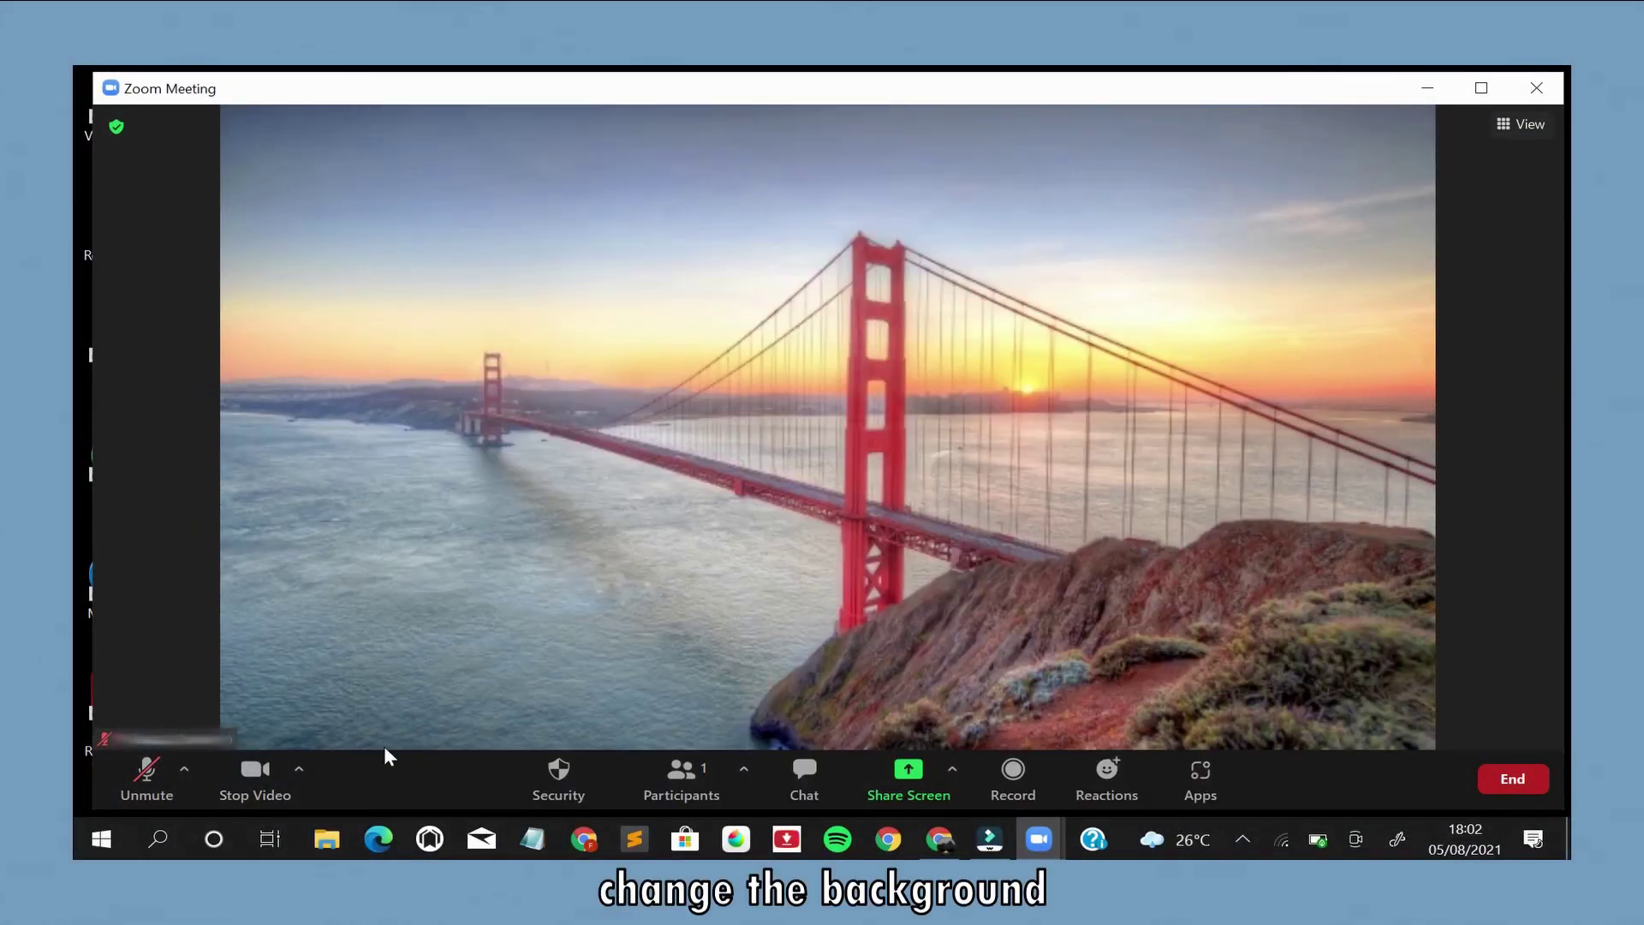
pyautogui.click(299, 771)
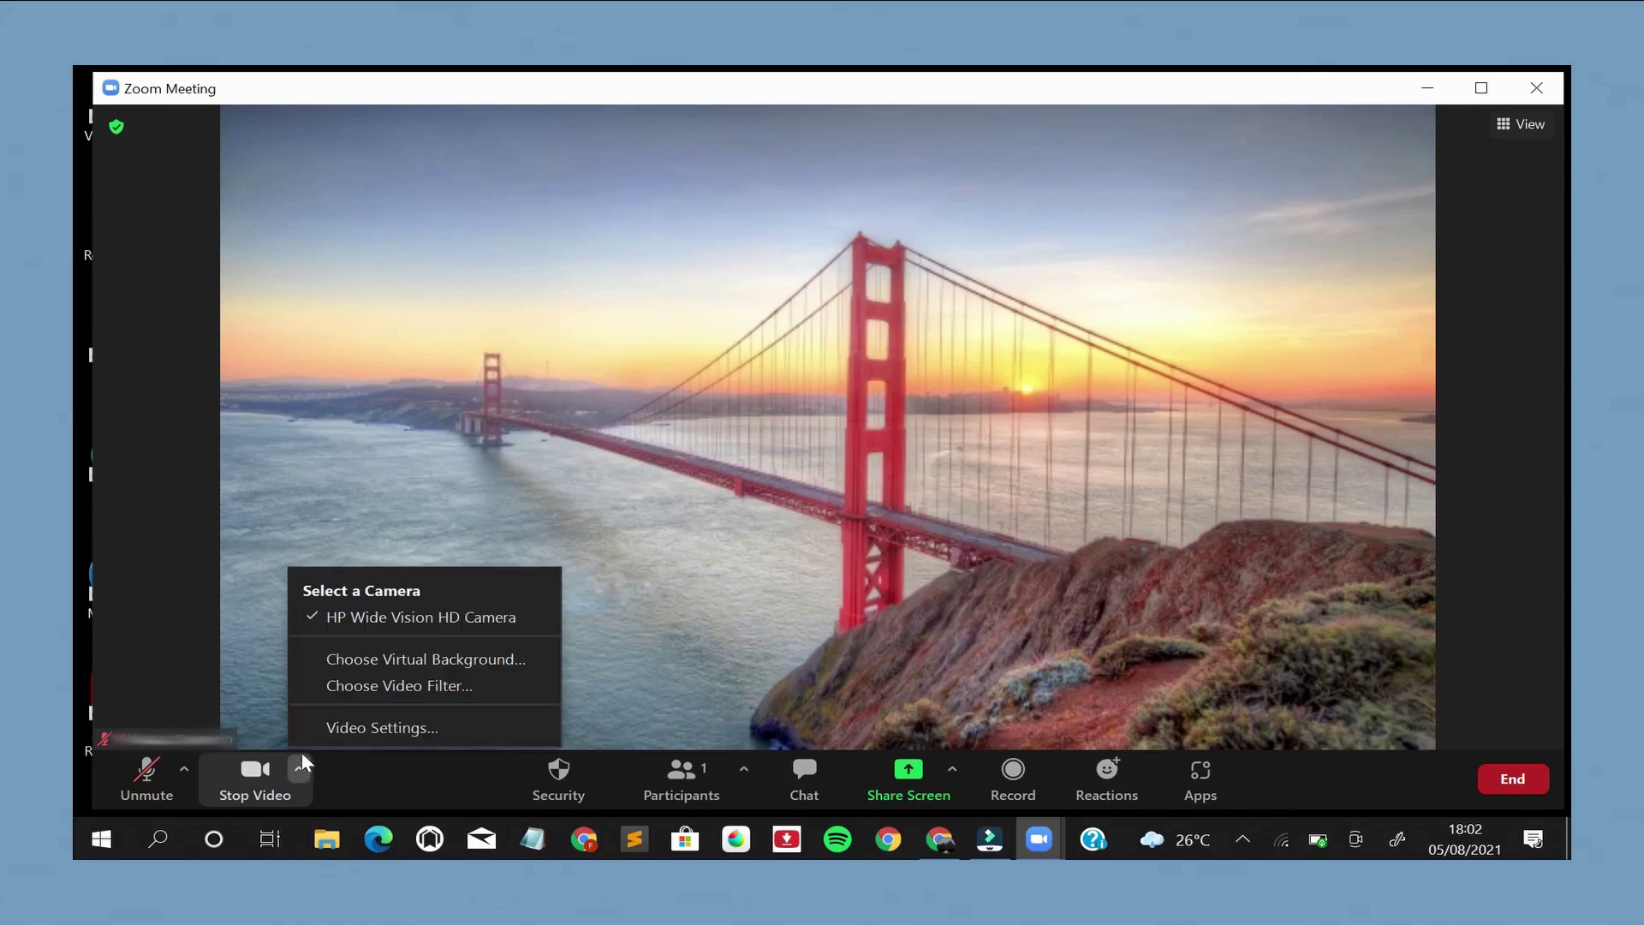
pyautogui.click(466, 659)
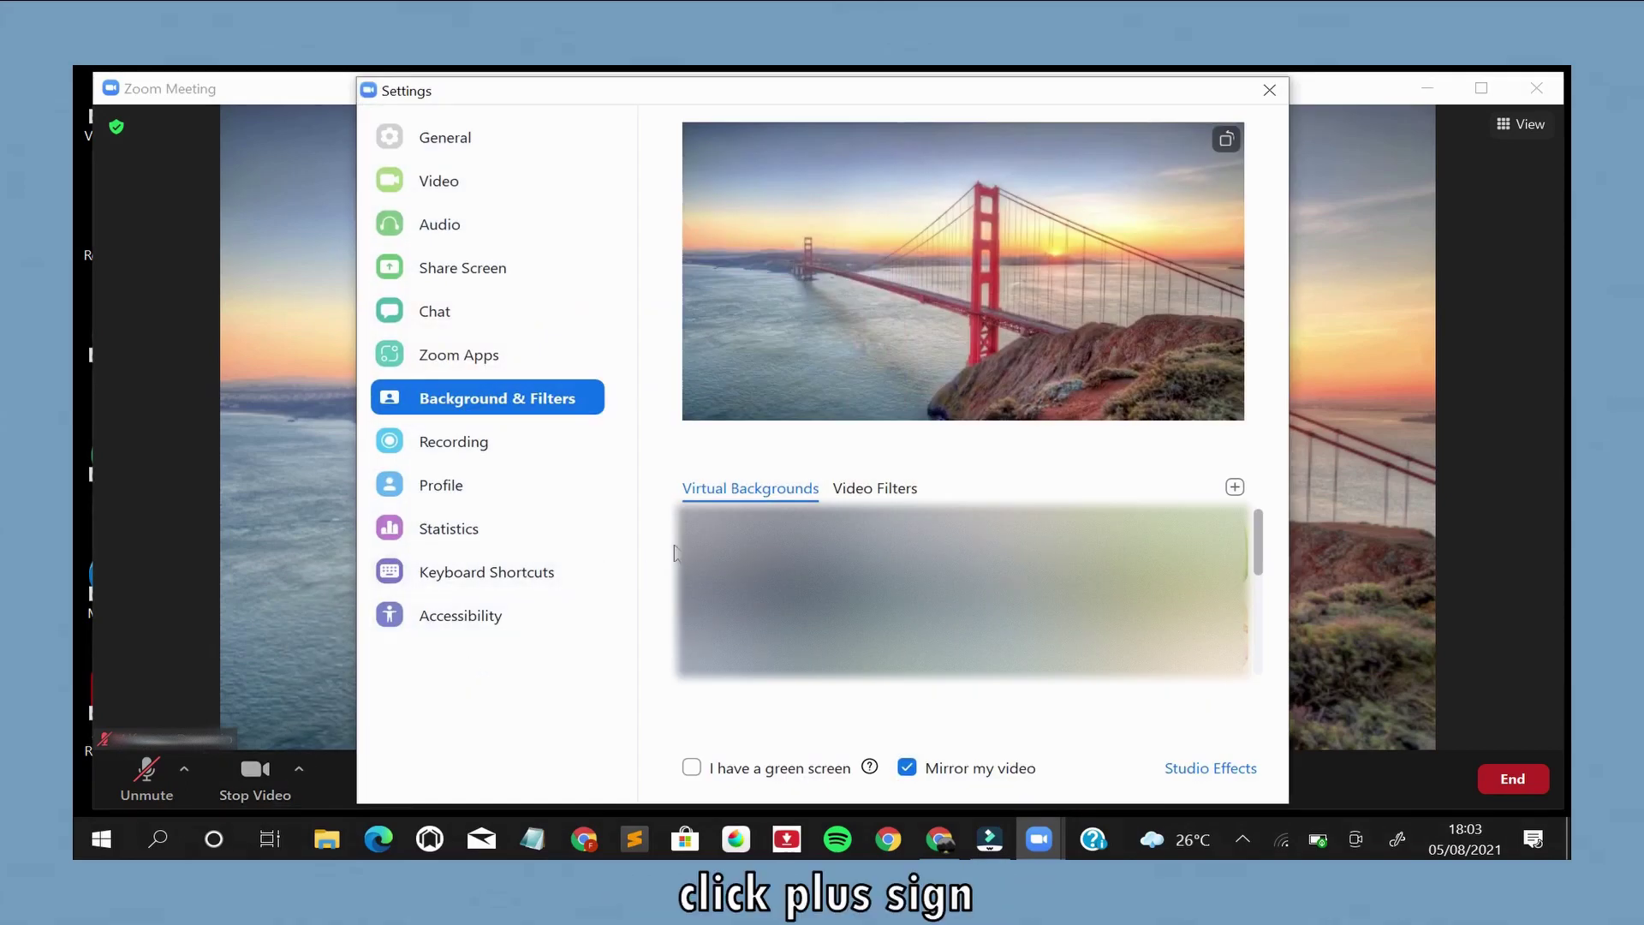
pyautogui.click(1235, 487)
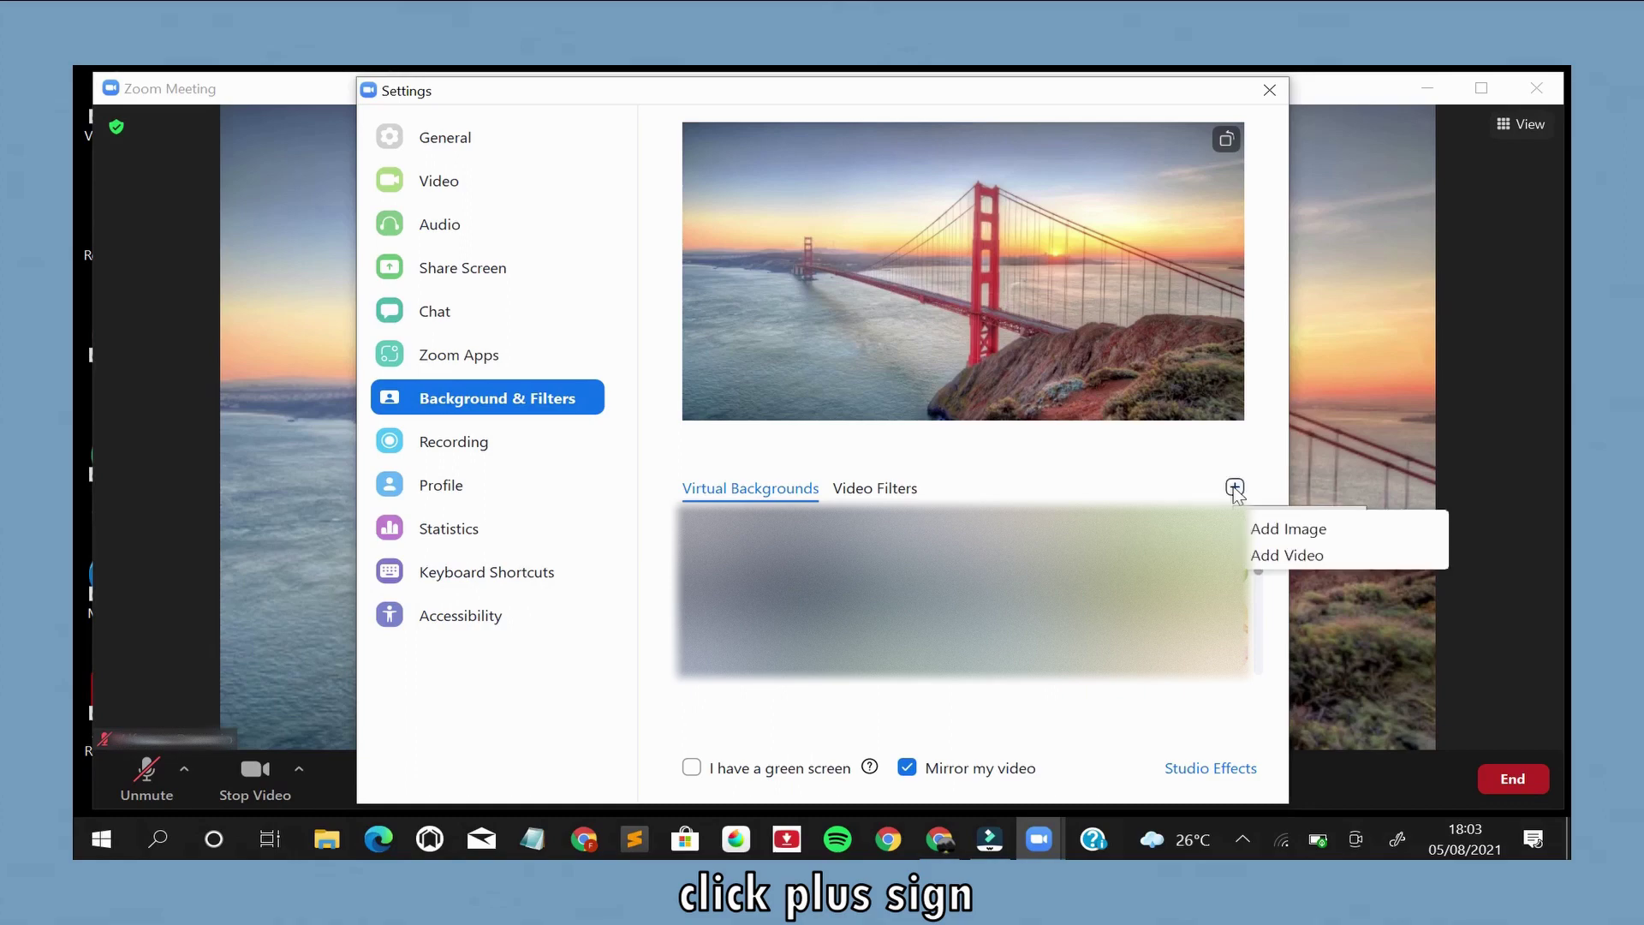
pyautogui.click(1361, 531)
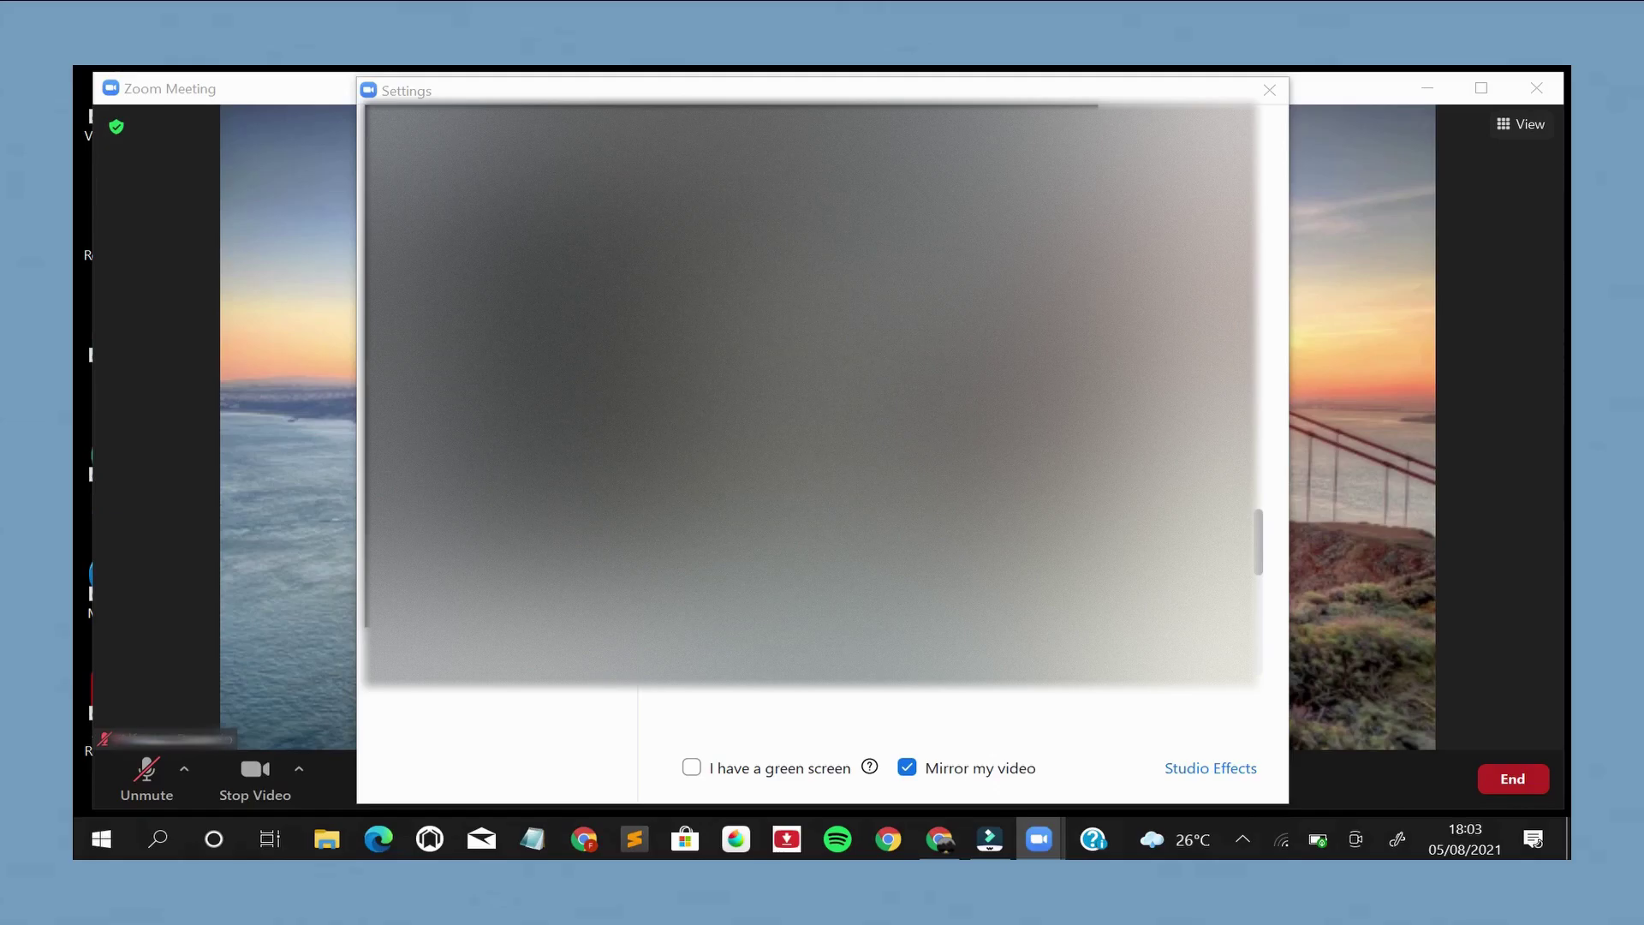
pyautogui.press('Return')
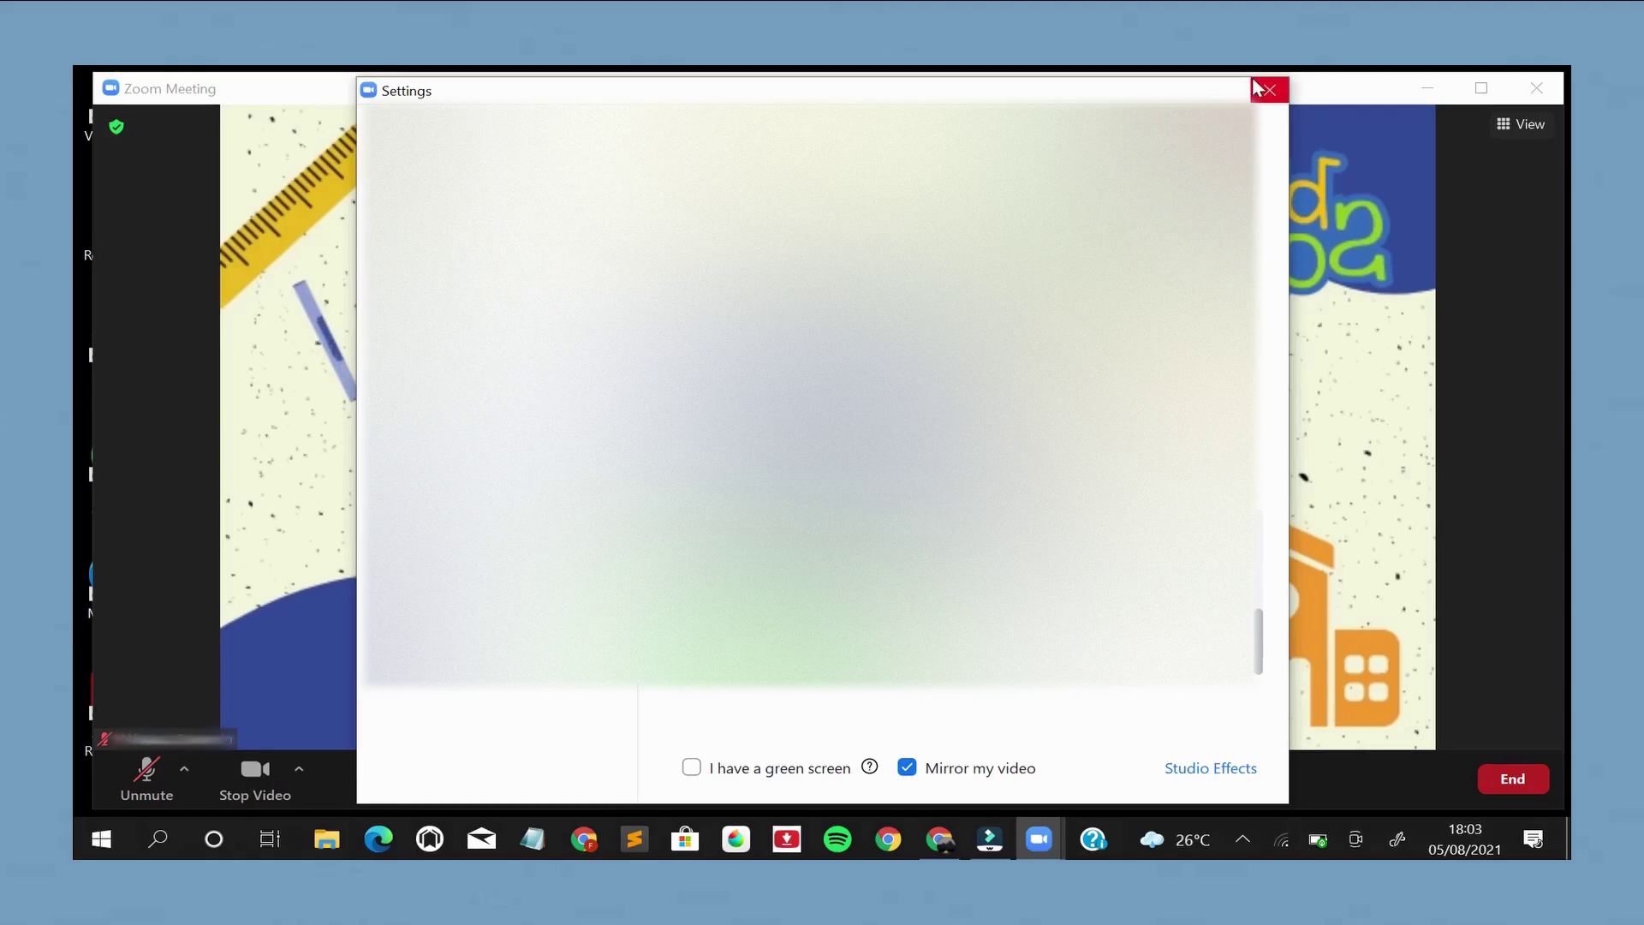
# Turn off video mirroring, close the settings and show the meeting in full screen
pyautogui.click(955, 771)
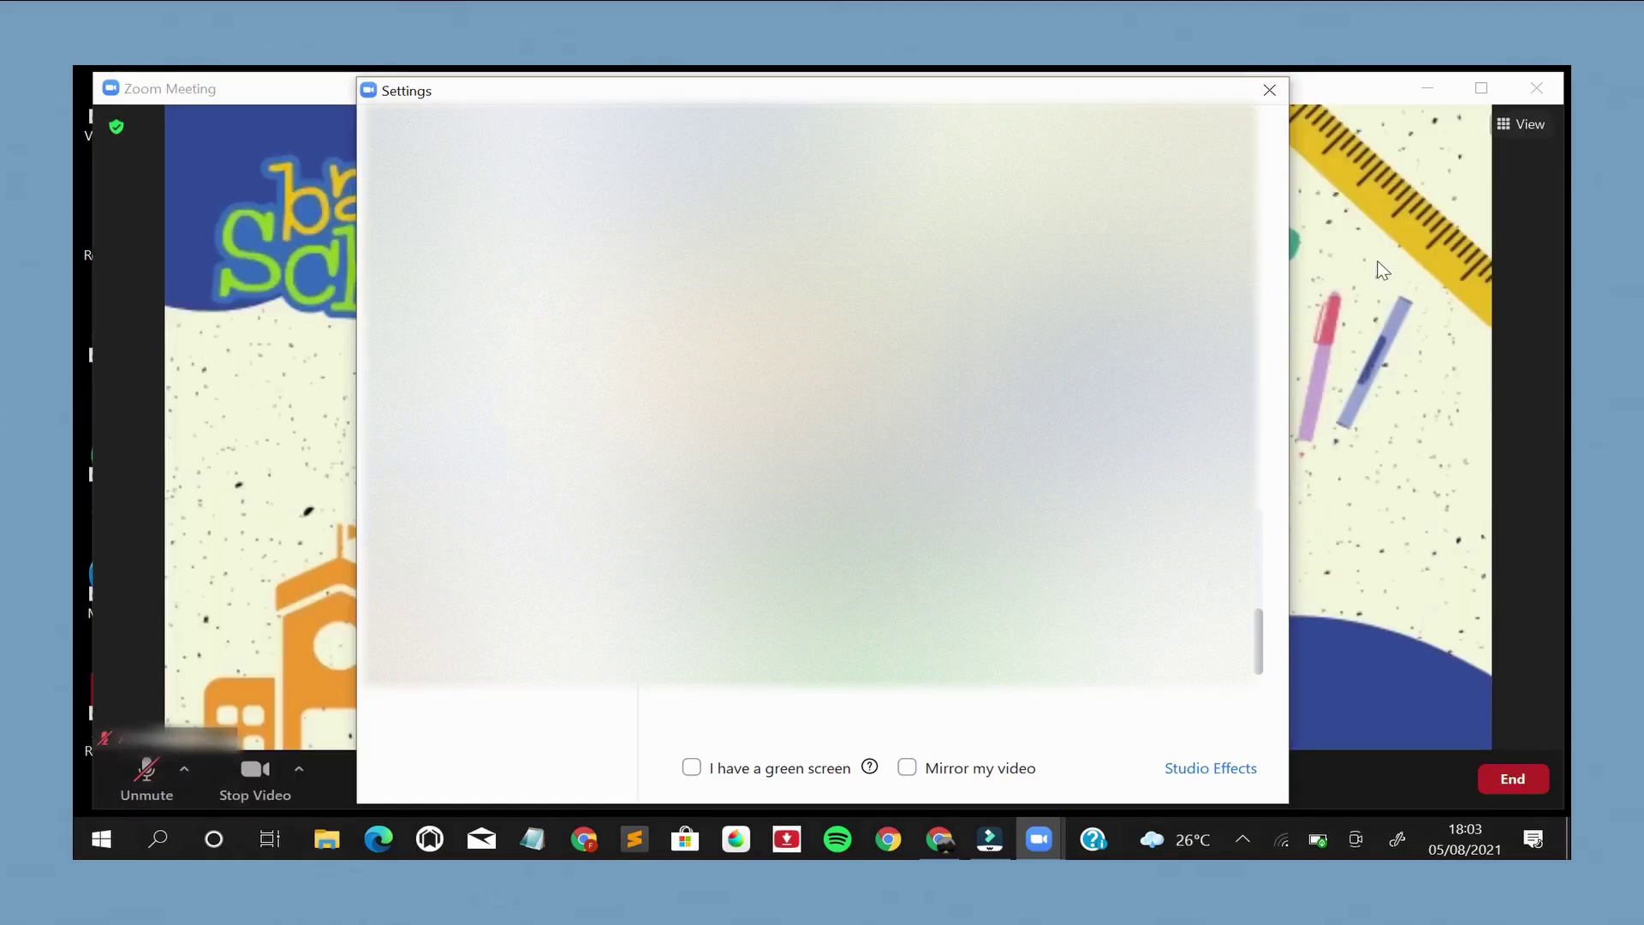
pyautogui.click(1268, 90)
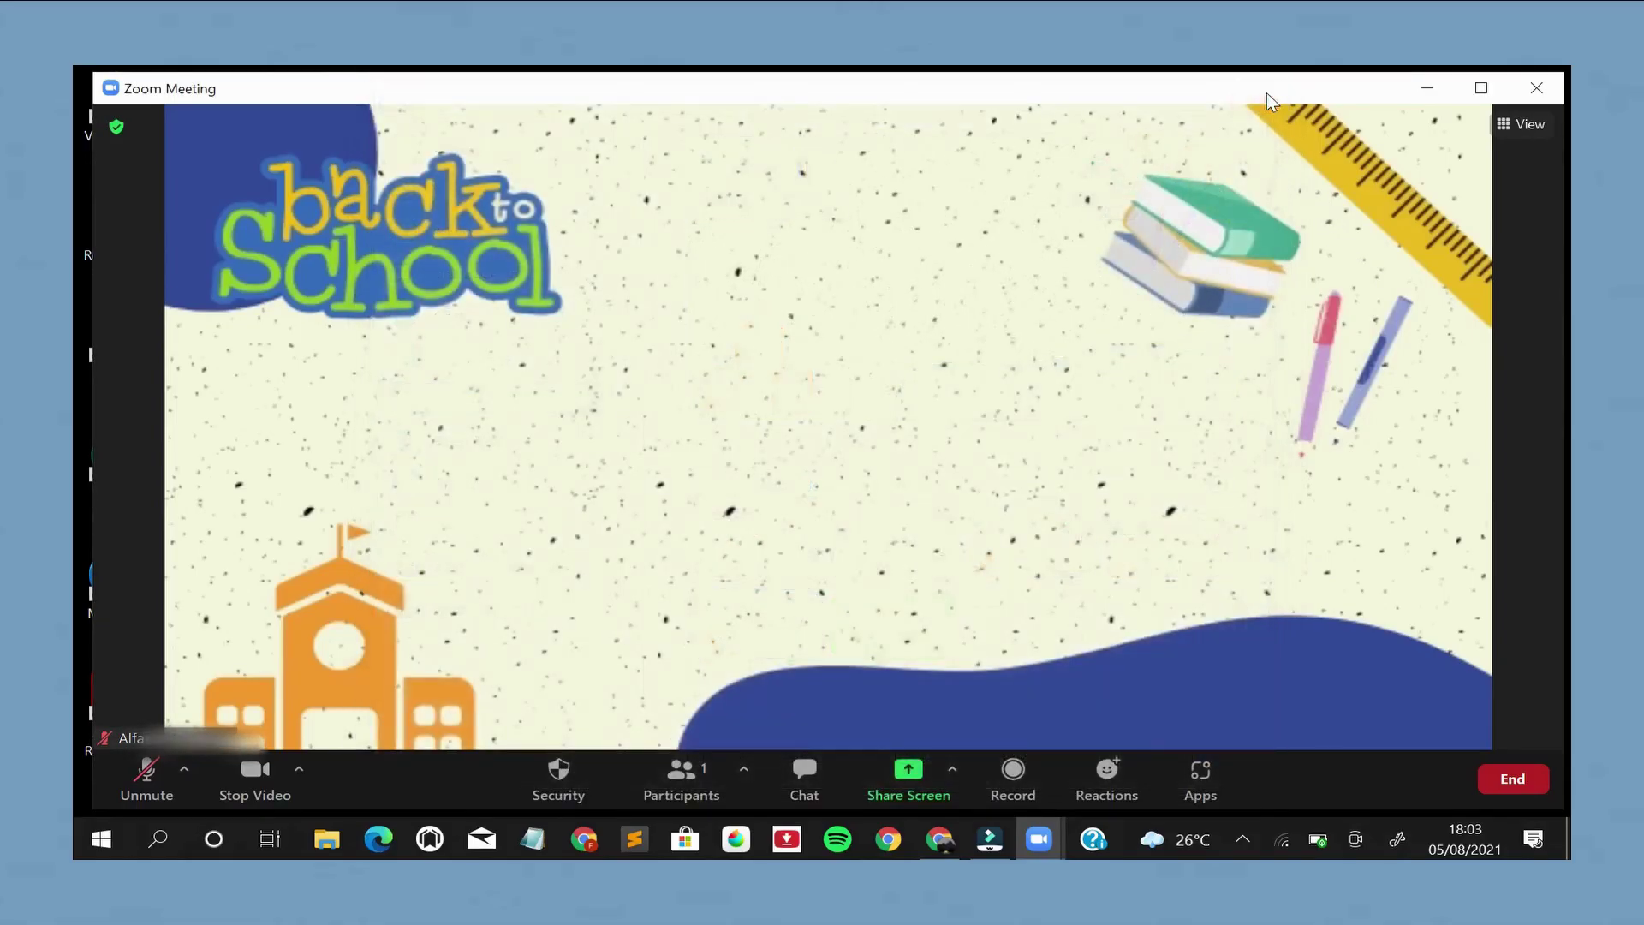
pyautogui.doubleClick(1301, 304)
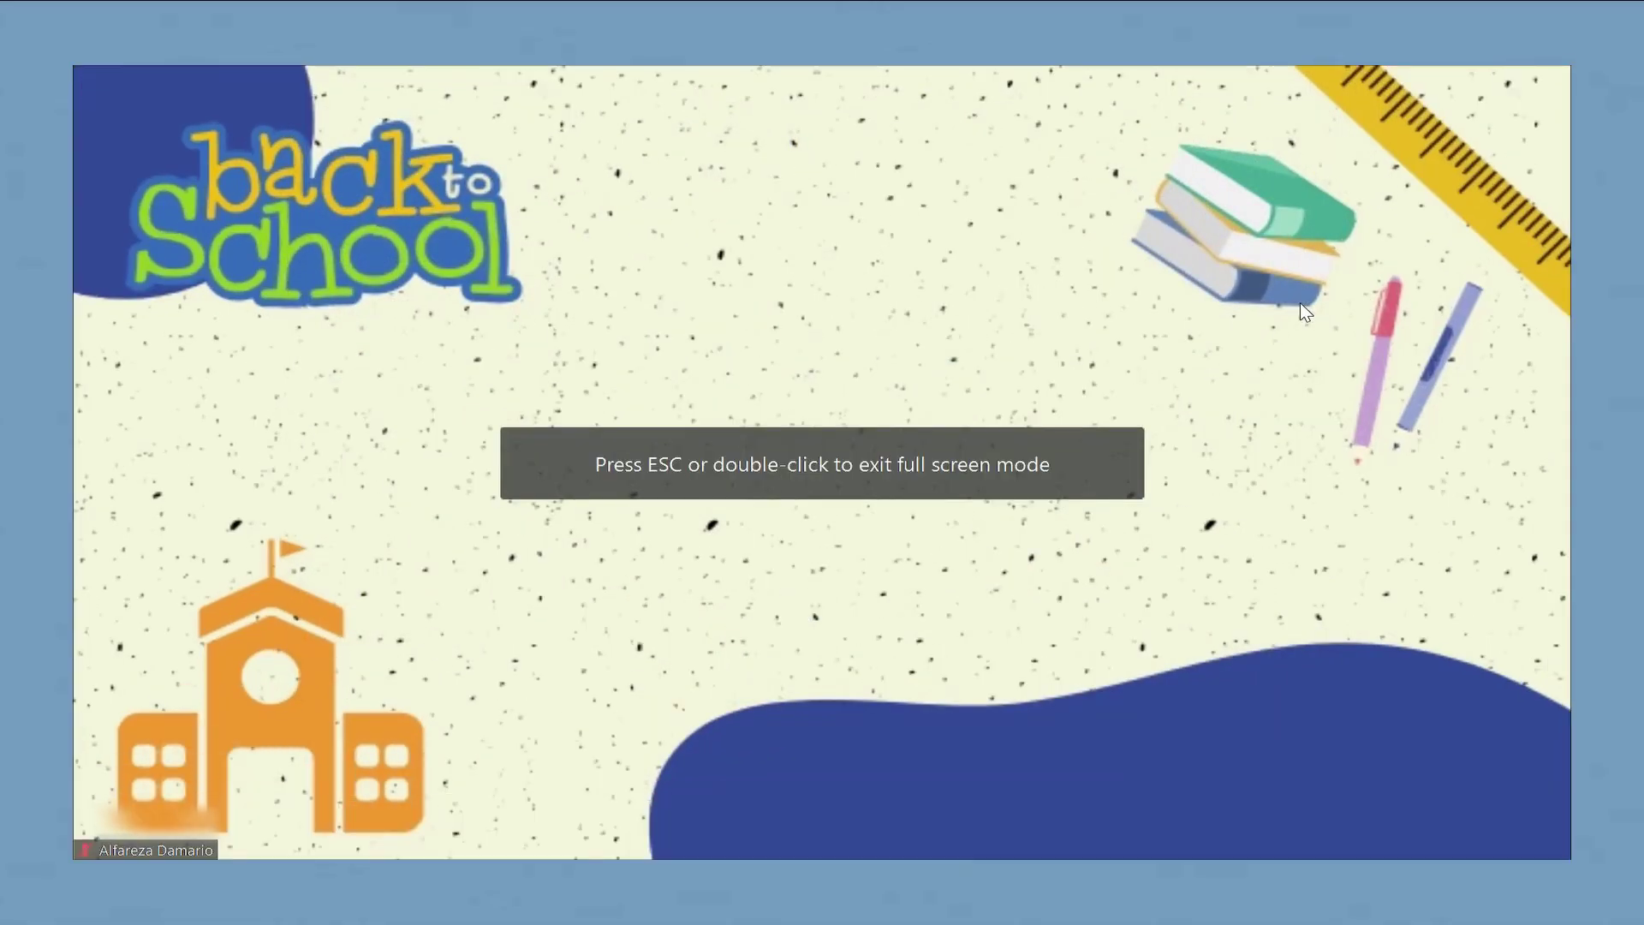